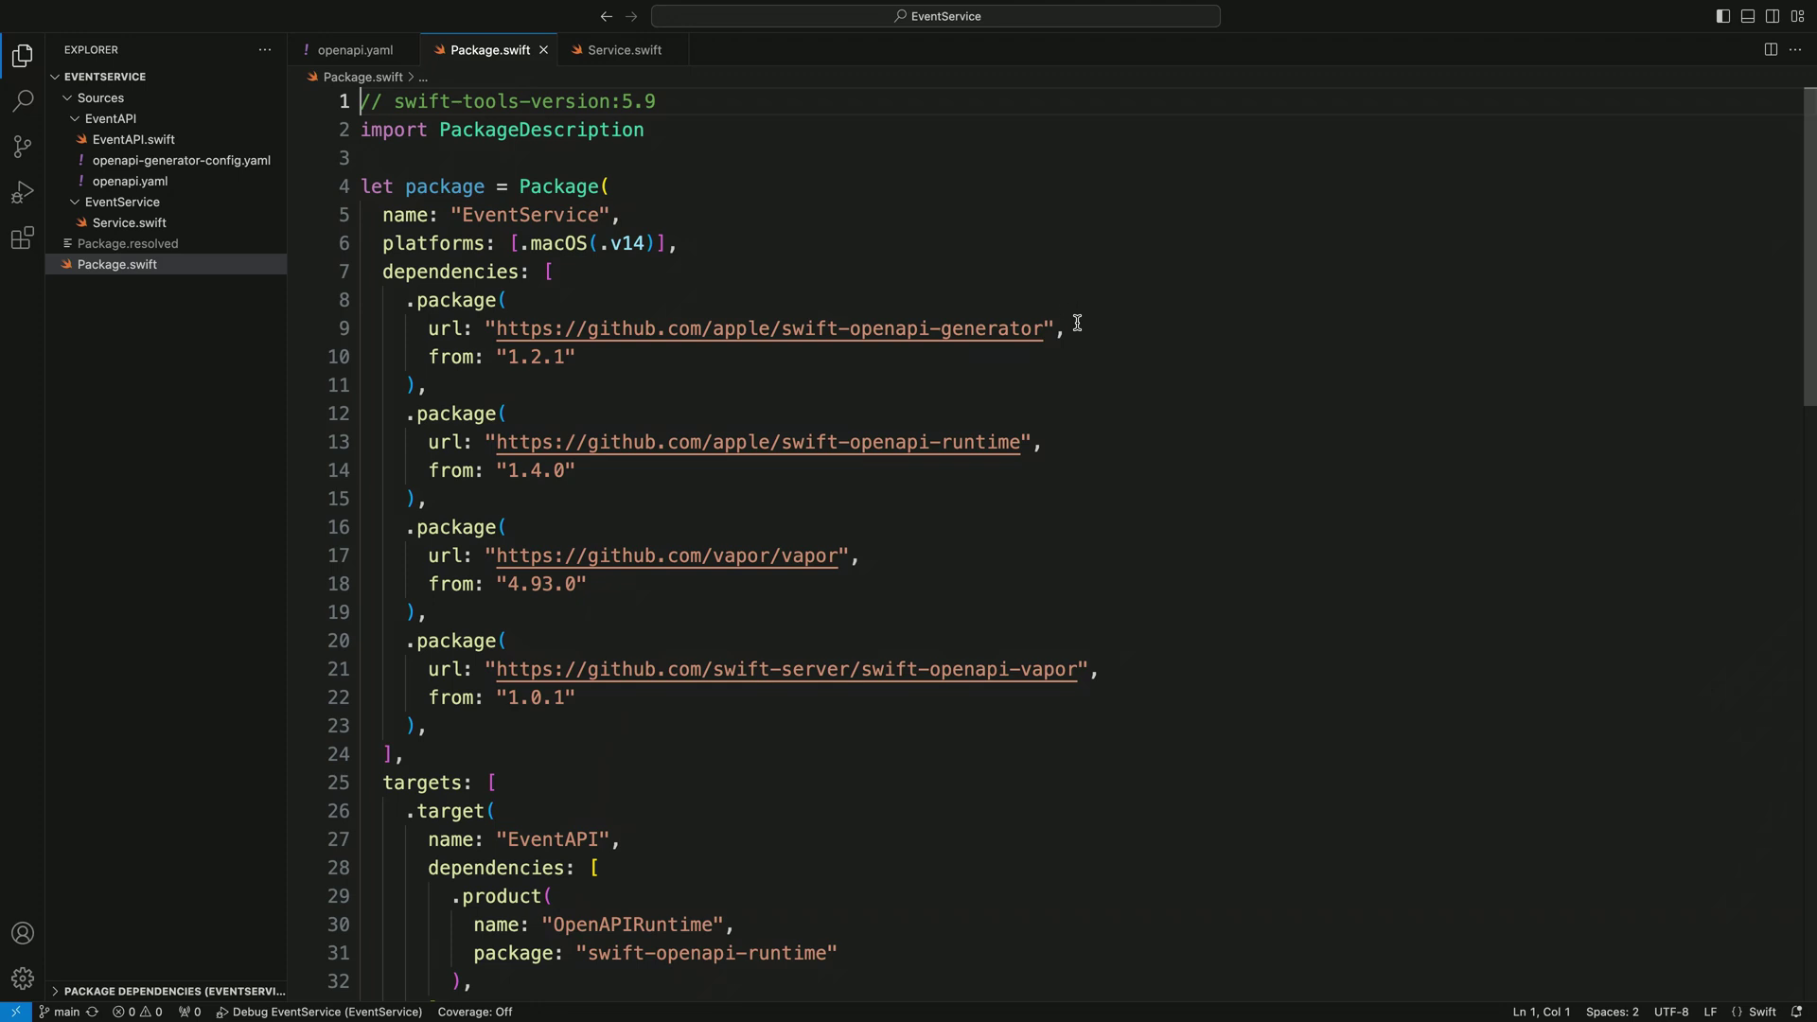
Highlight the swift-openapi-generator and swift-openapi-vapor package dependencies in Package.swift.
triple_click(1073, 329)
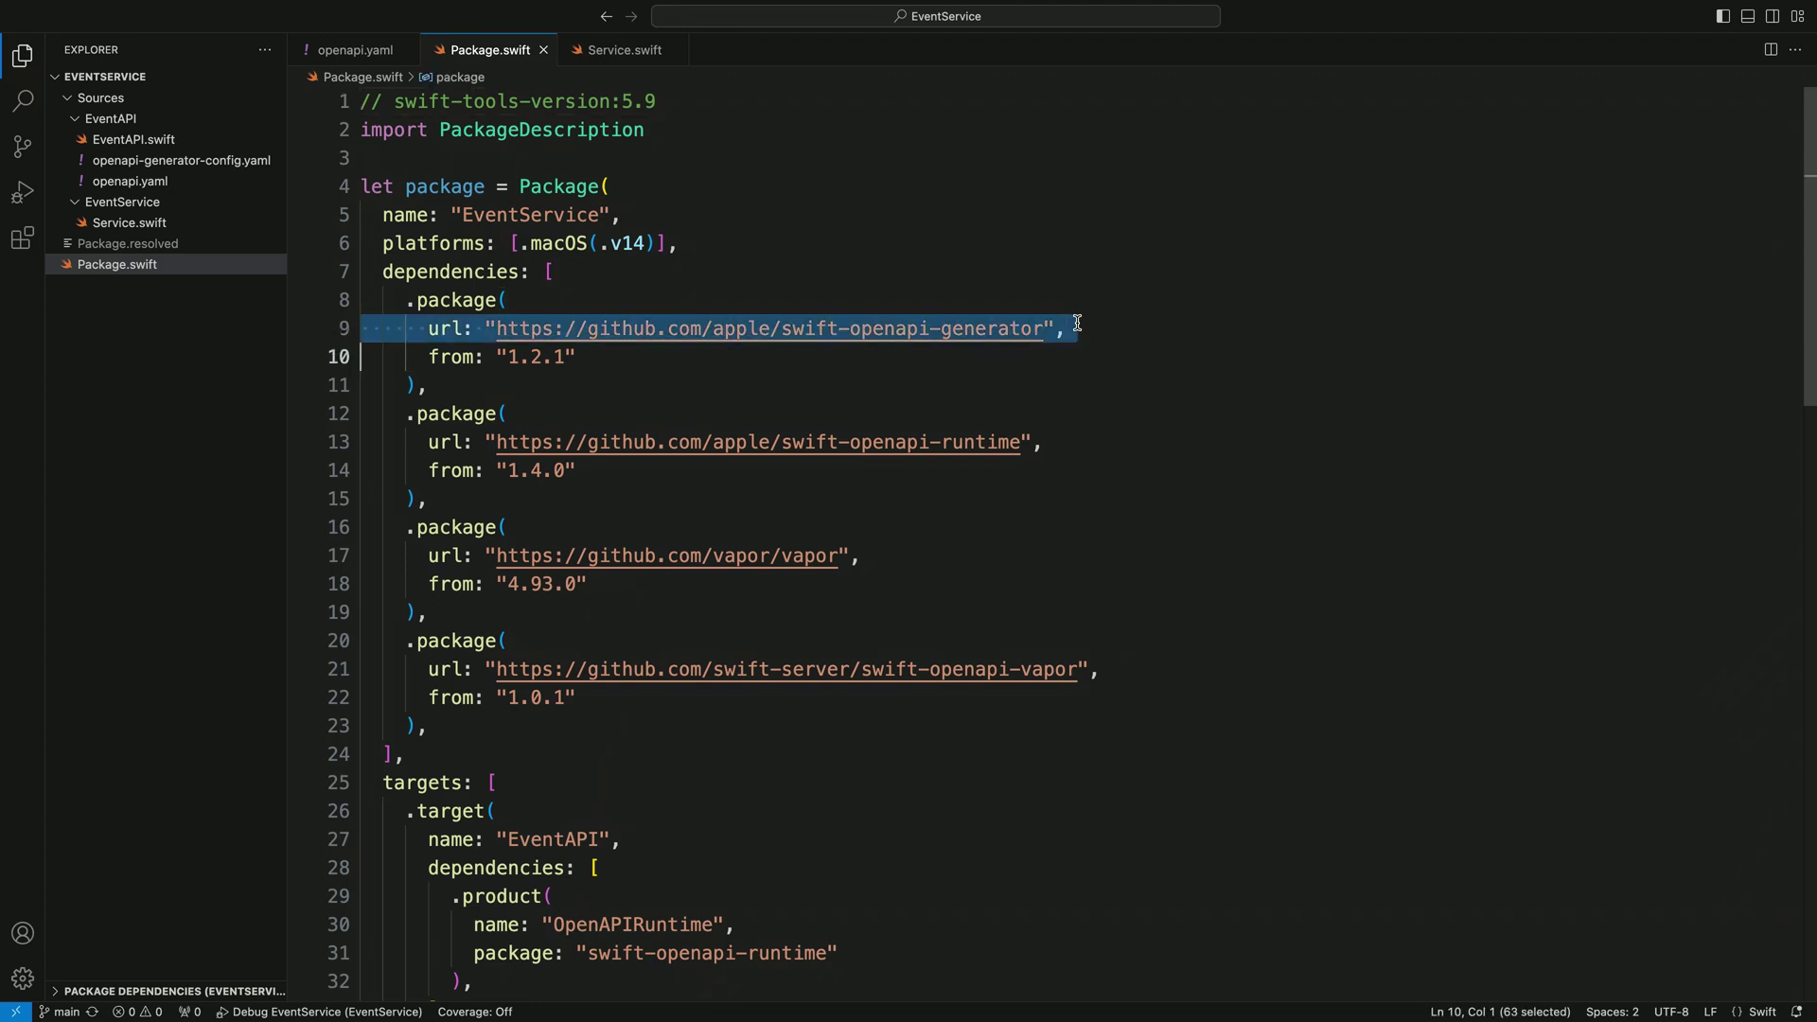
triple_click(1132, 669)
scroll(1132, 668, down, 3)
scroll(1131, 669, down, 2)
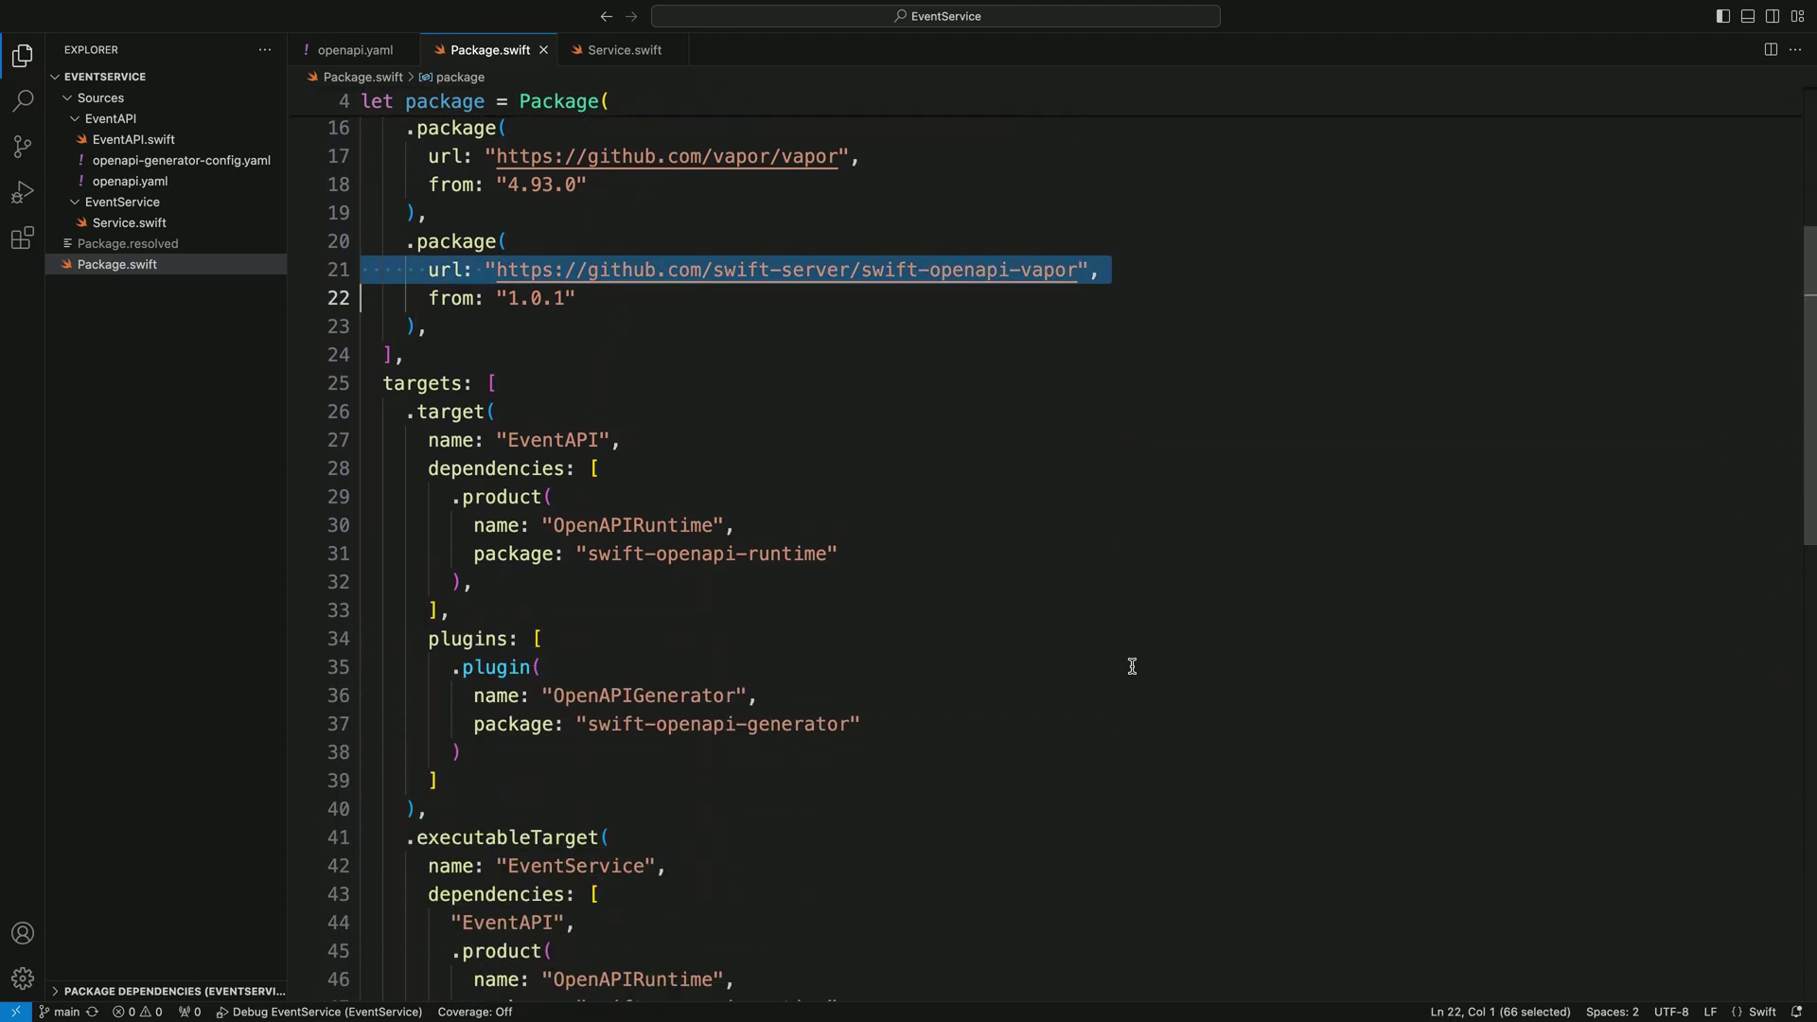
scroll(1132, 668, down, 1)
scroll(1131, 668, down, 1)
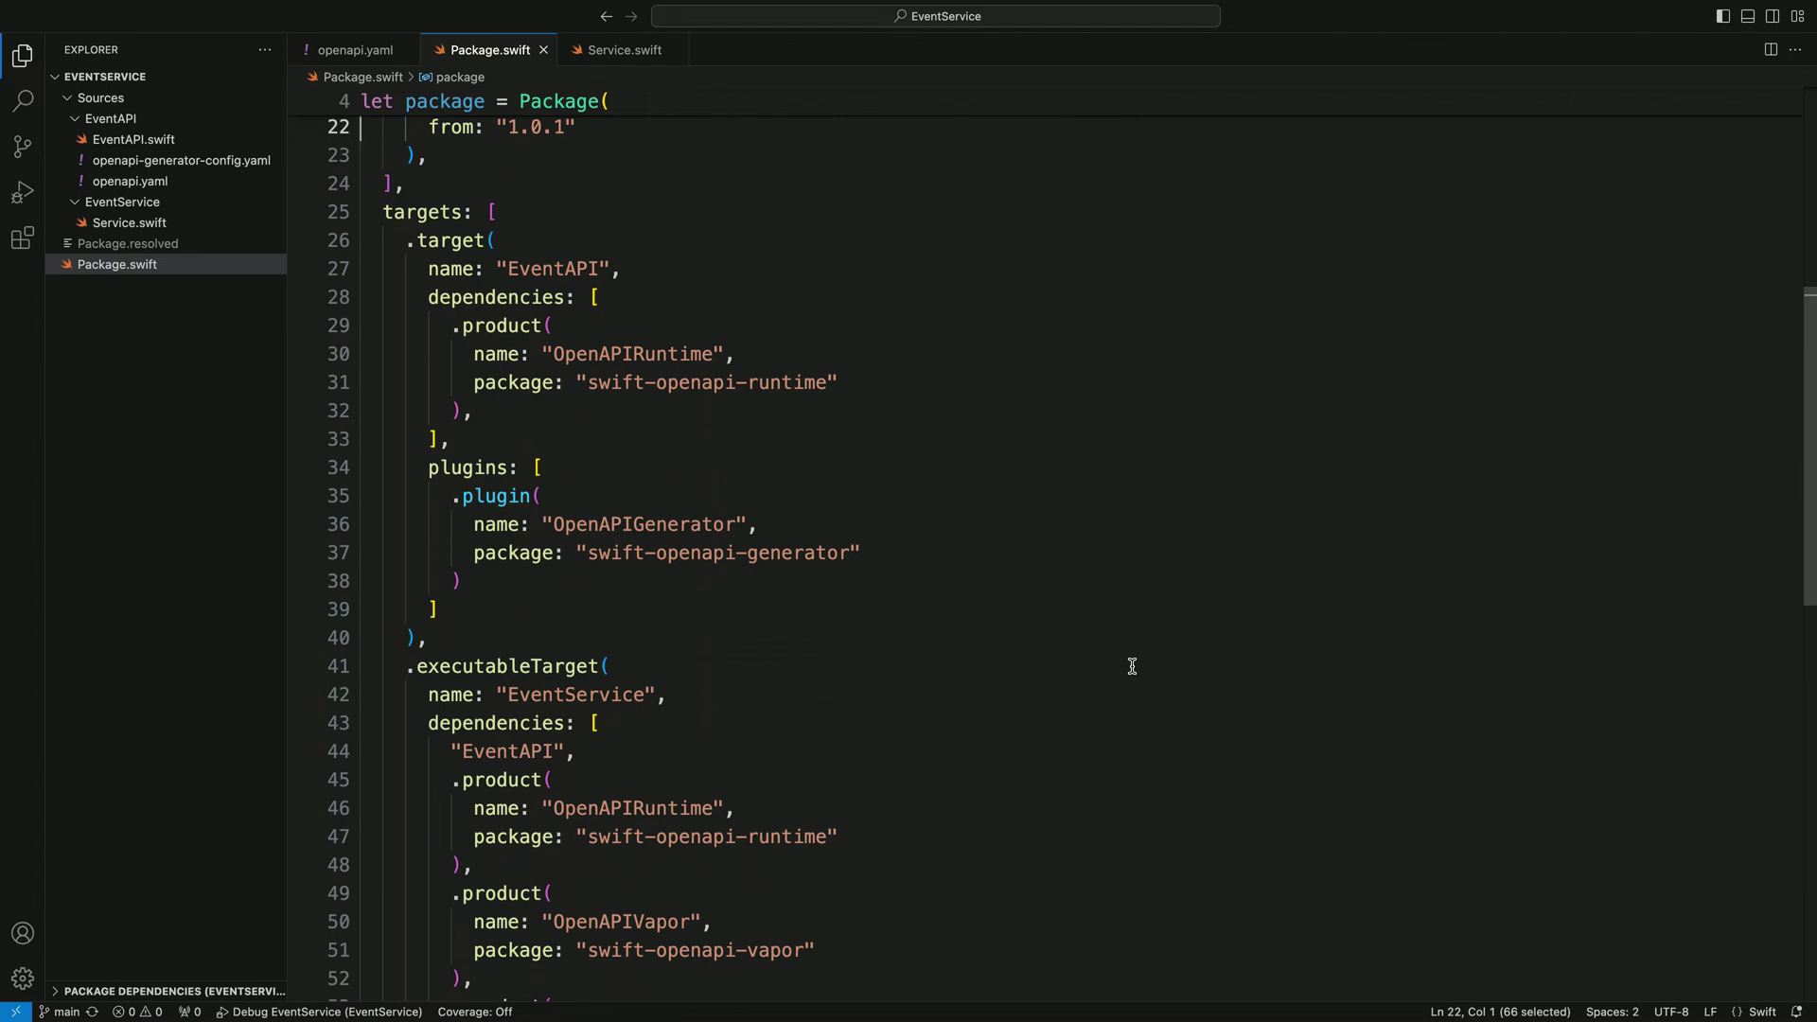
Highlight the EventAPI target, its OpenAPIGenerator plugin, and the EventService executable target.
triple_click(672, 271)
triple_click(789, 525)
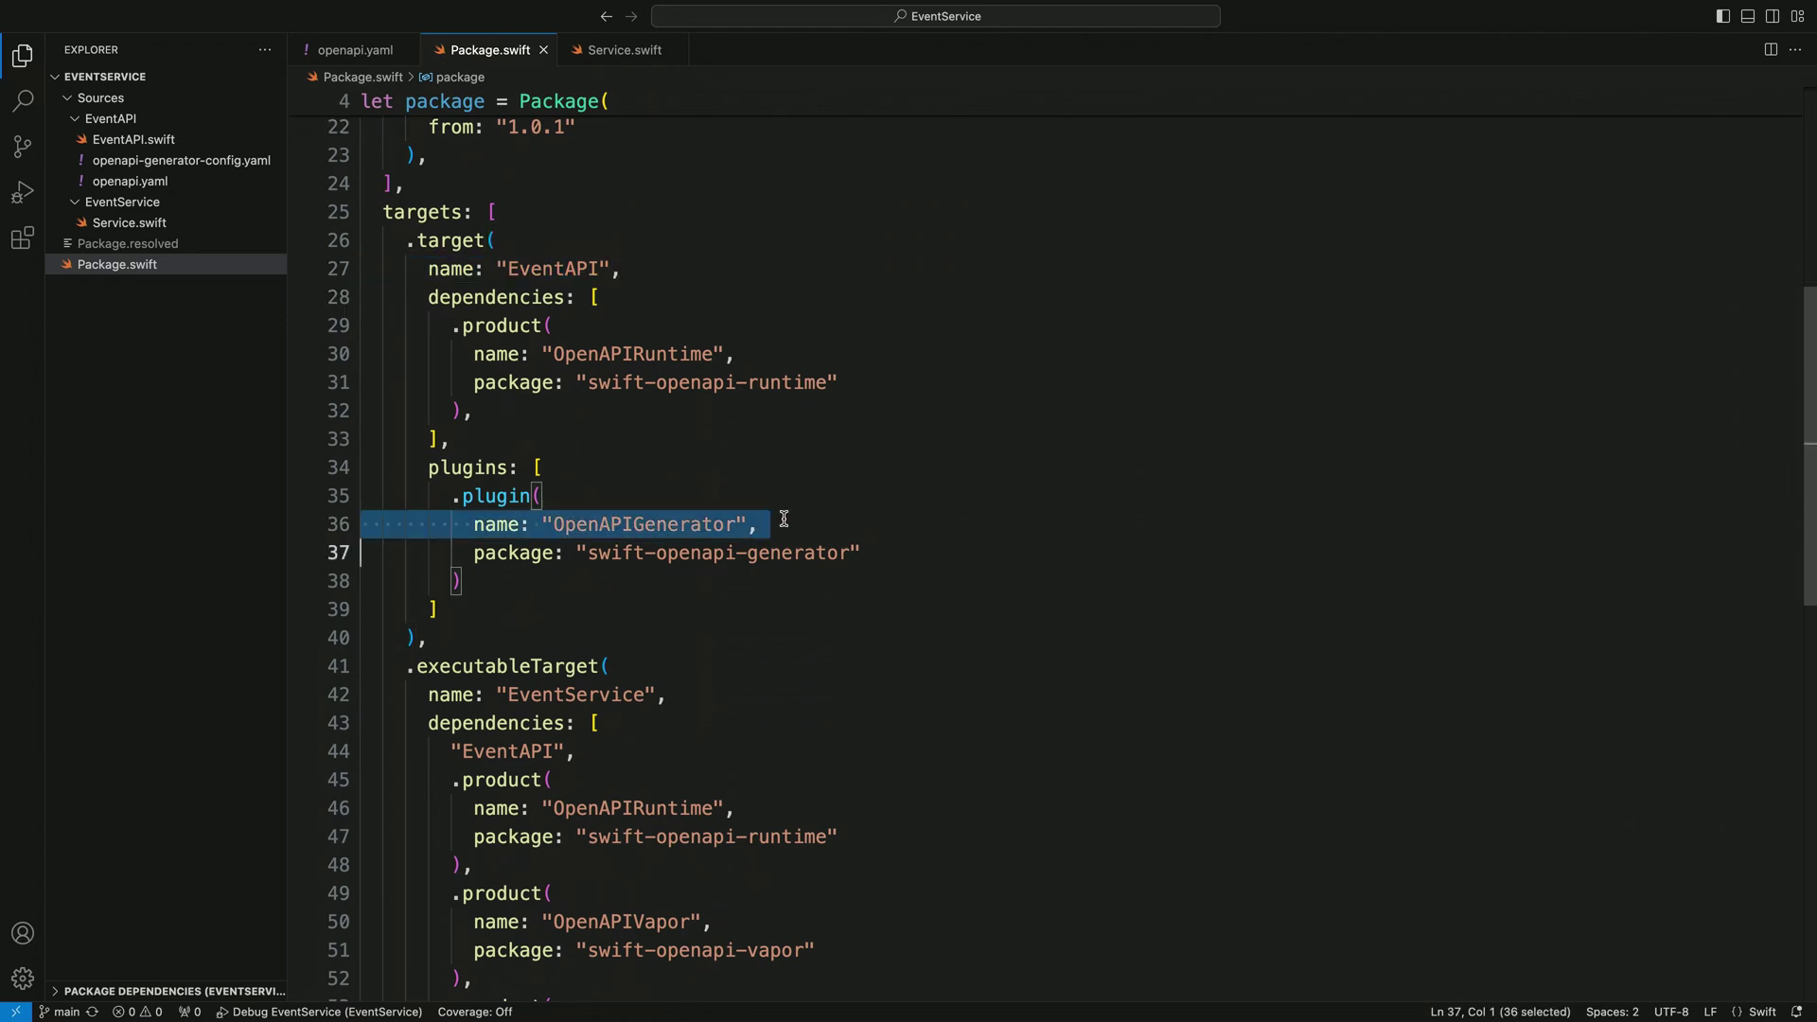
click(693, 696)
triple_click(693, 697)
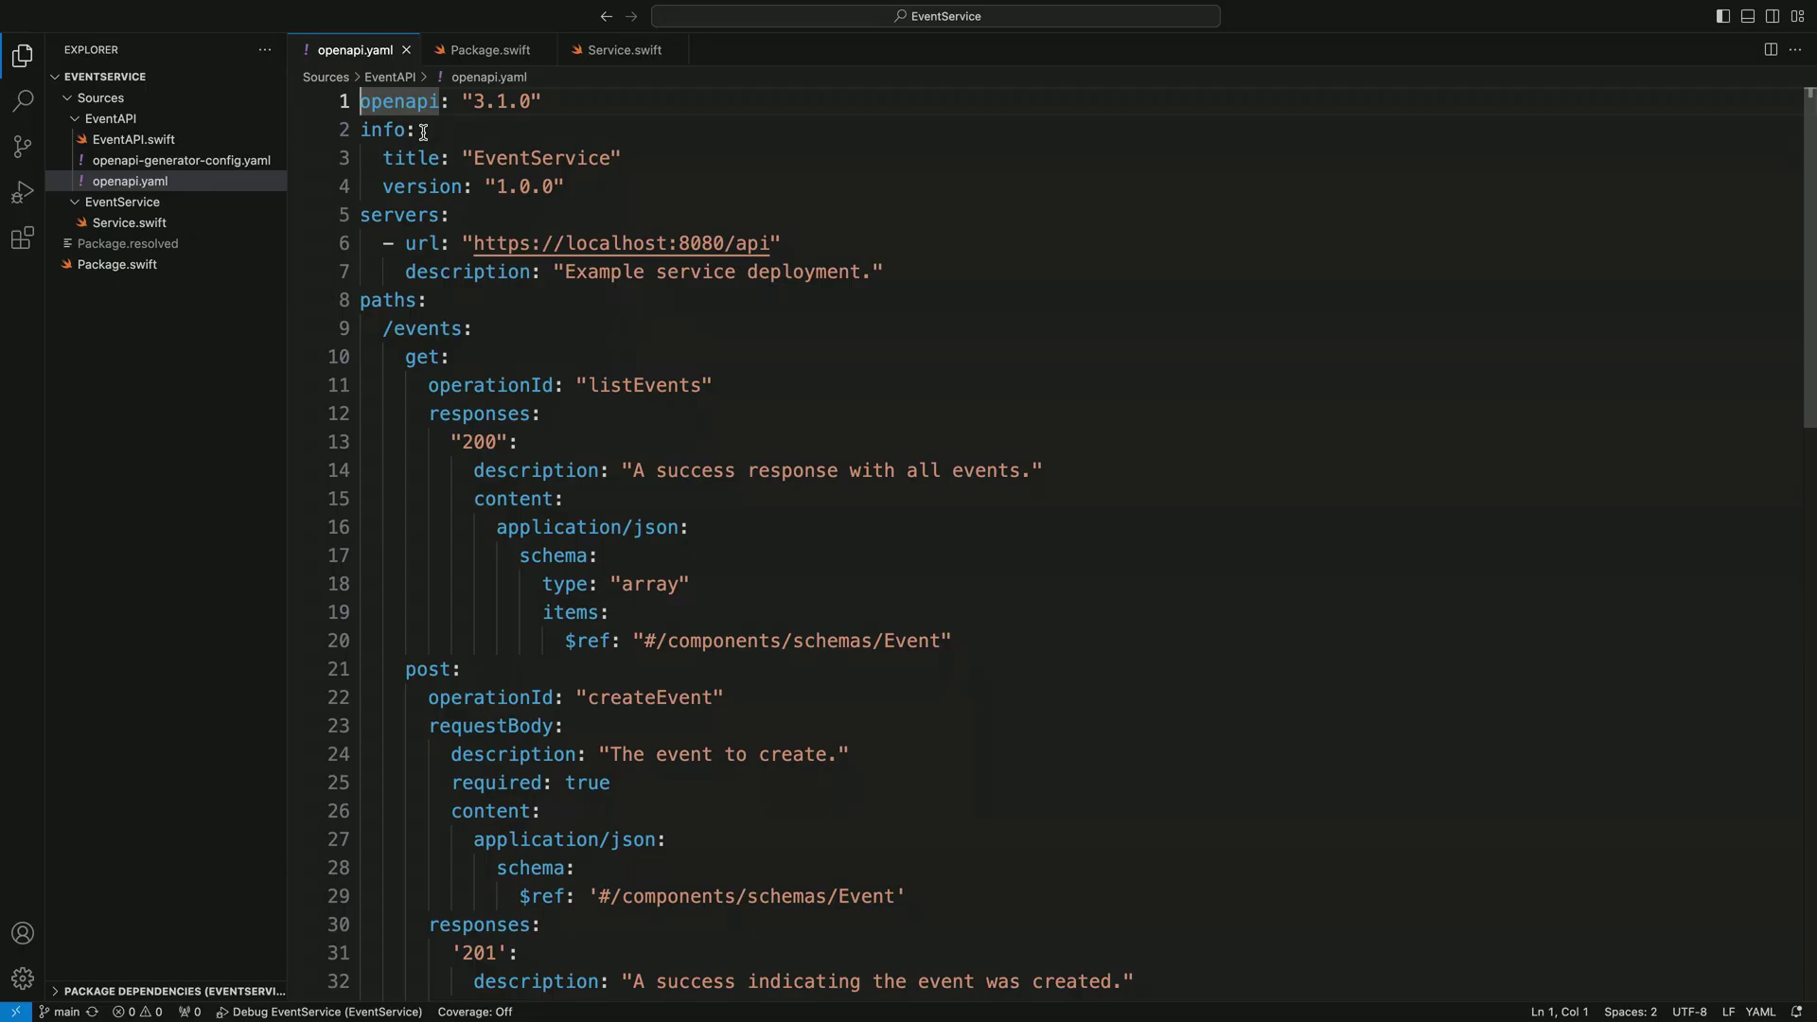
Highlight the /events path, the GET listEvents operation and its success response.
triple_click(486, 327)
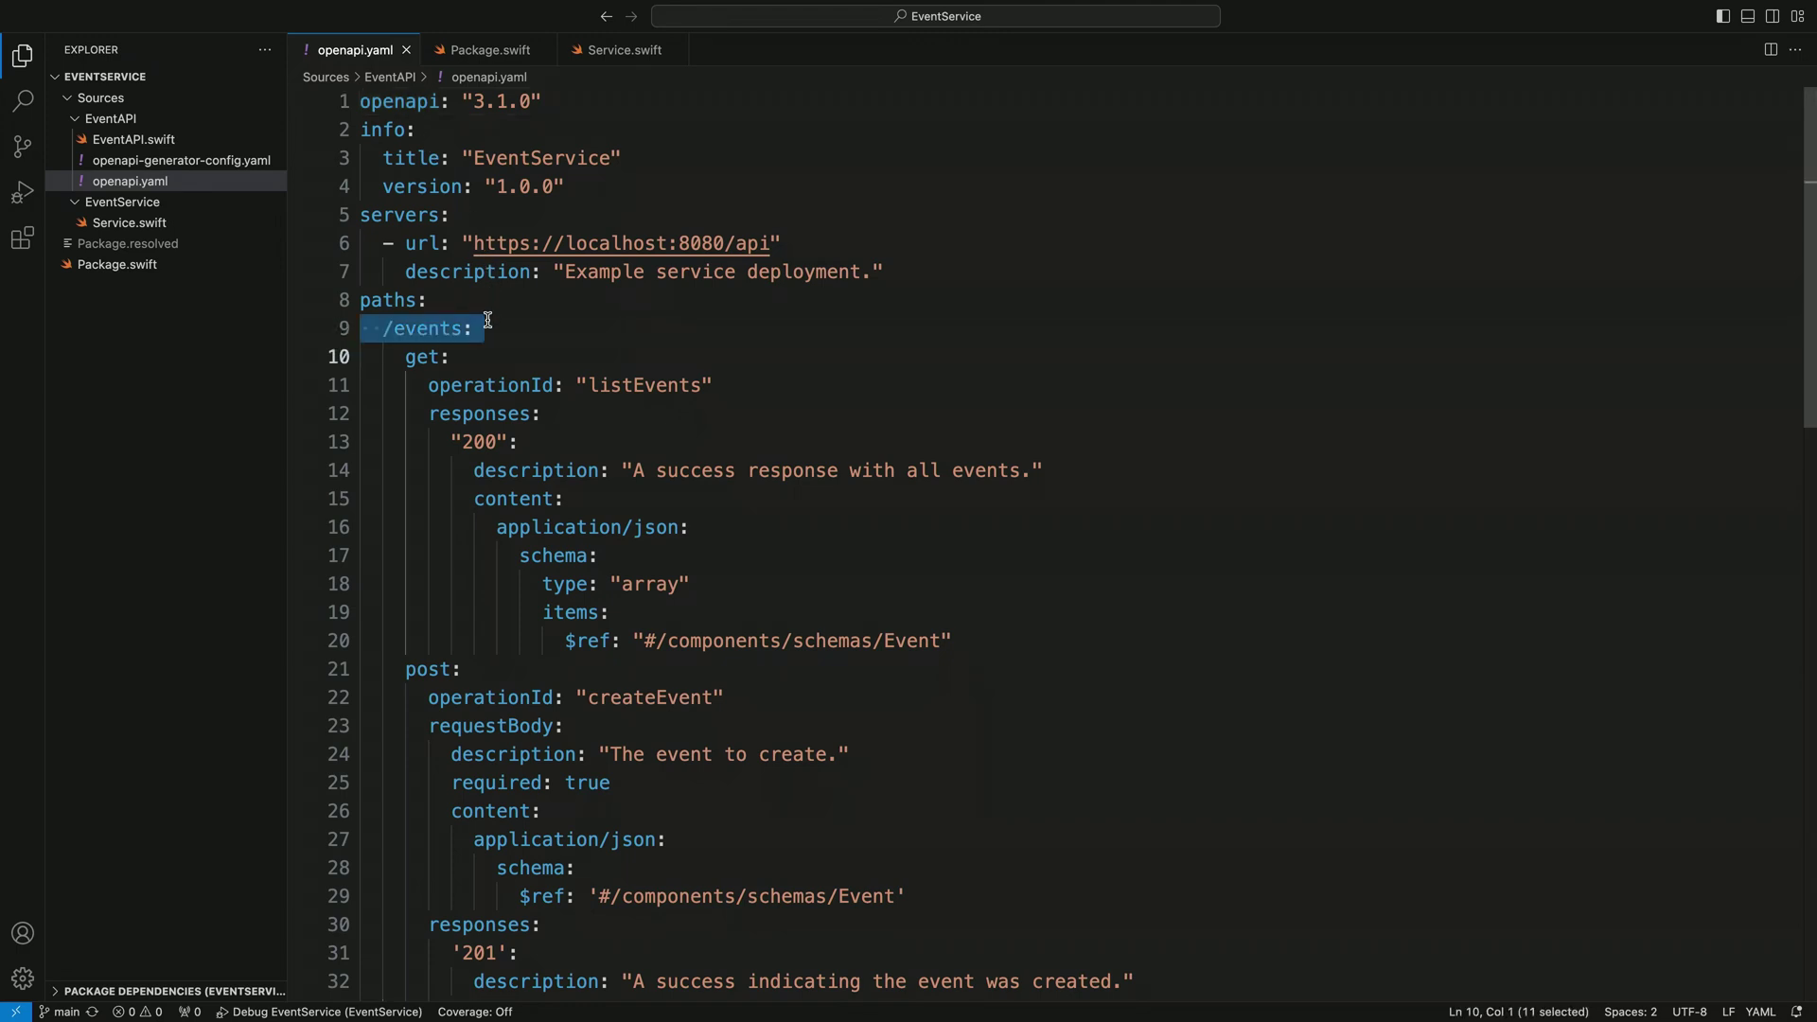
drag(712, 386, 361, 356)
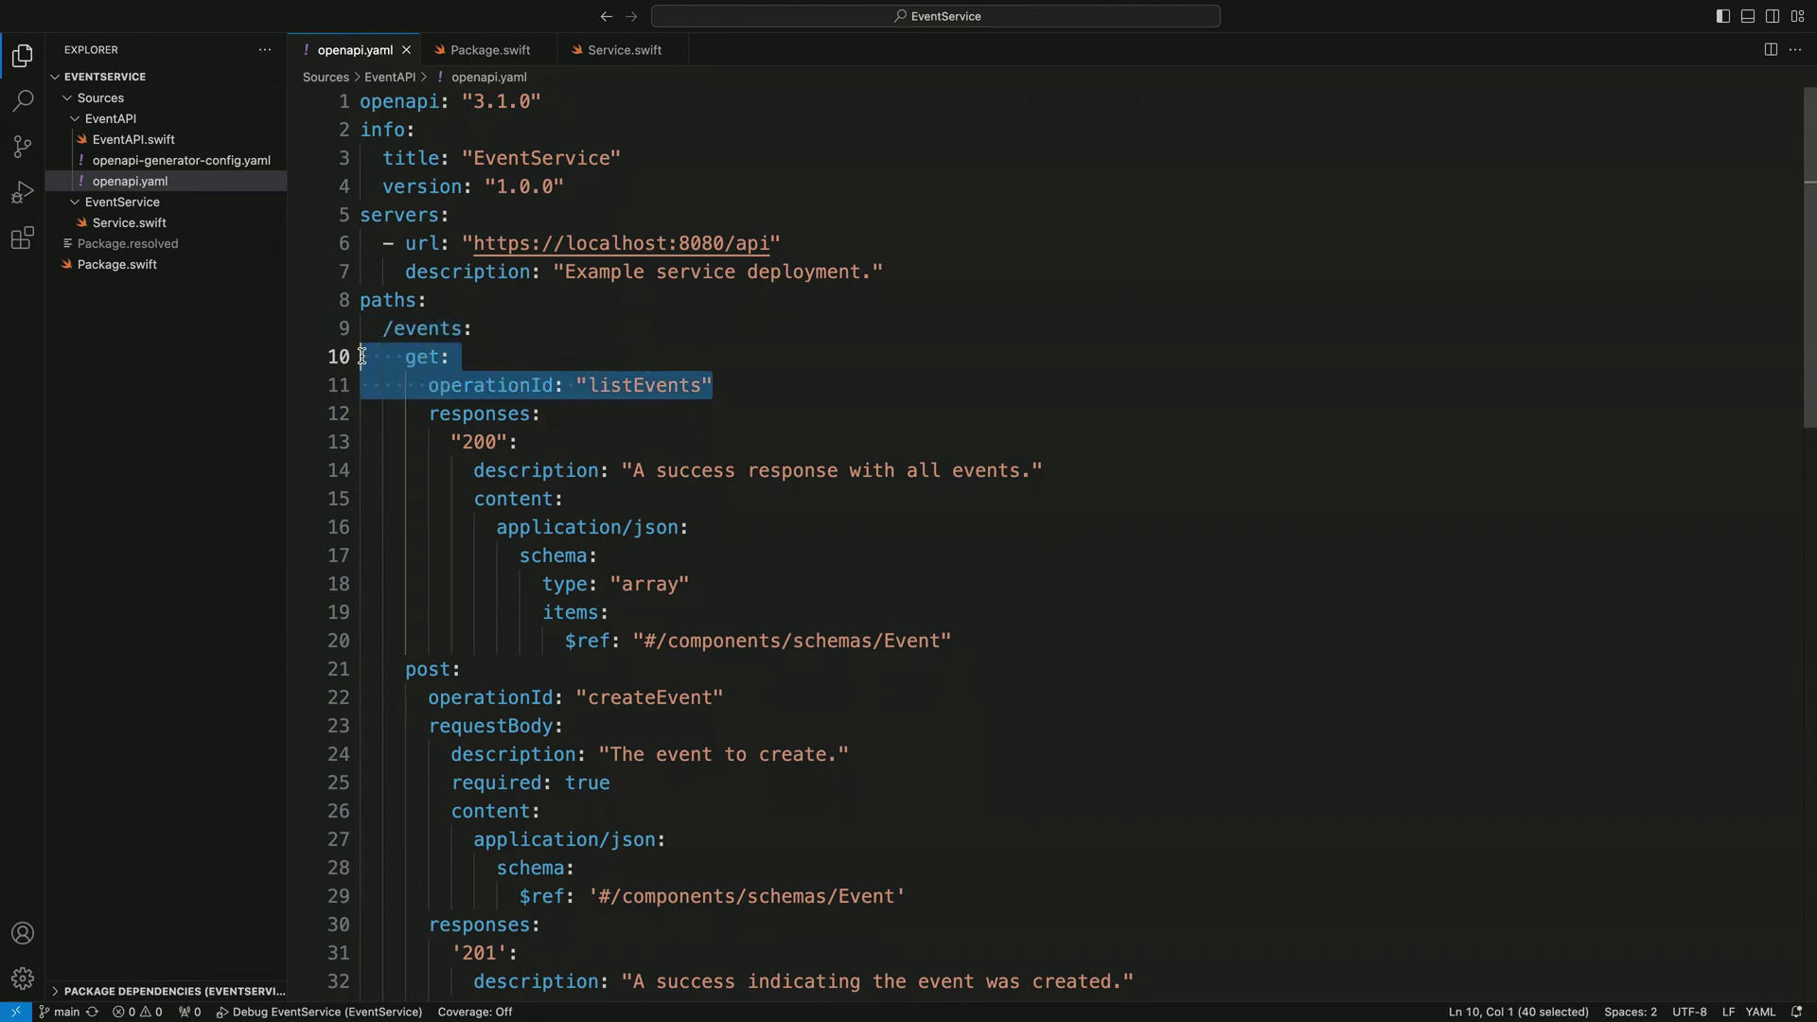
drag(951, 641, 359, 422)
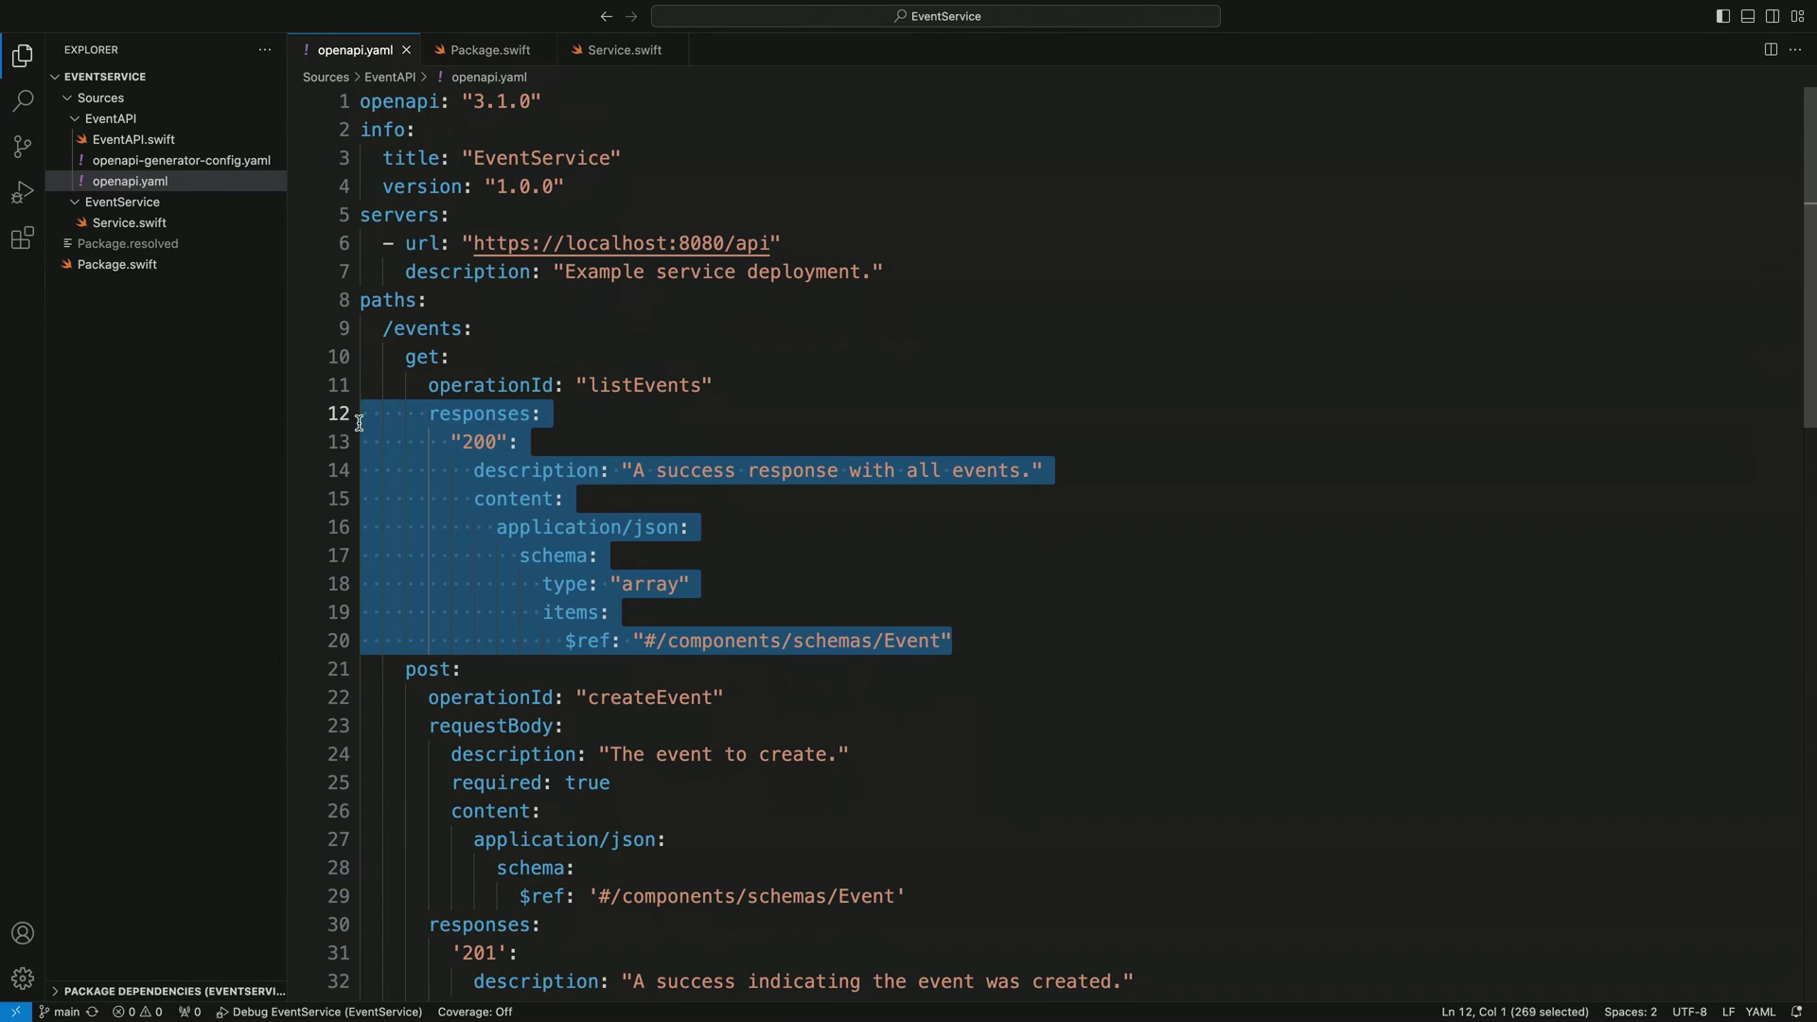
scroll(359, 422, down, 3)
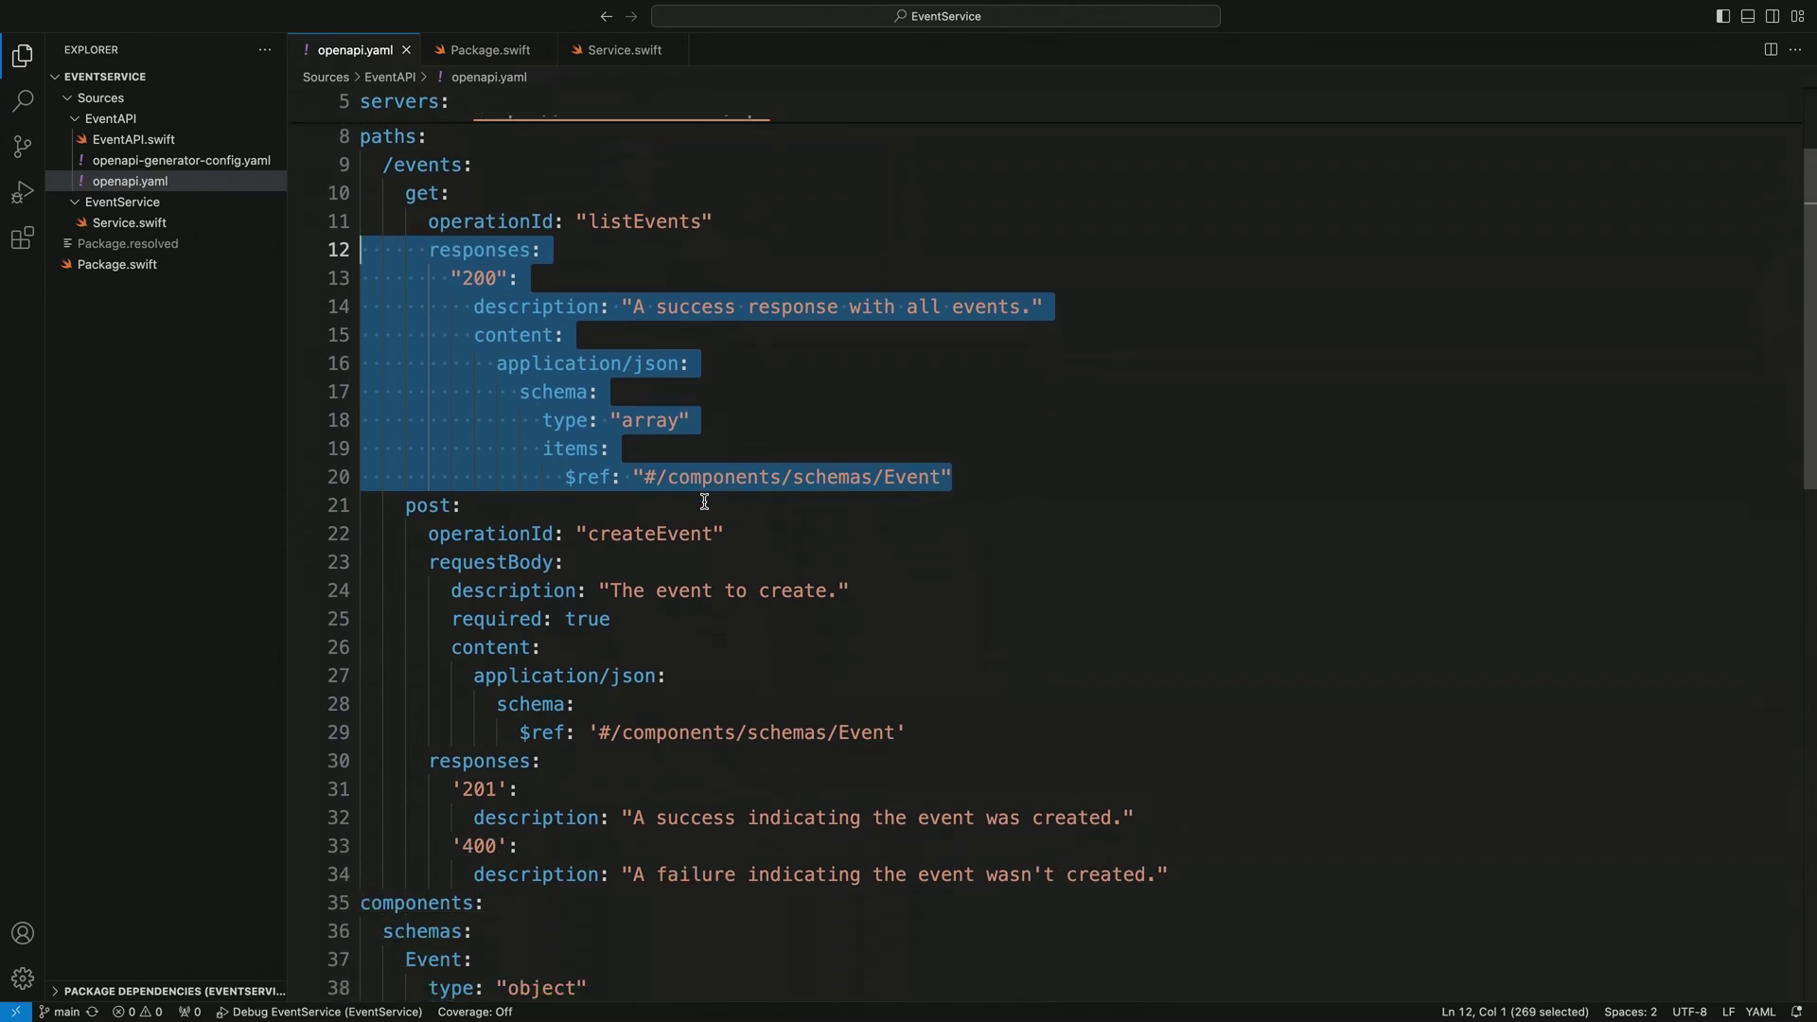
Highlight the POST createEvent operation, its event request body, and the 201 and 400 responses.
drag(725, 533, 361, 507)
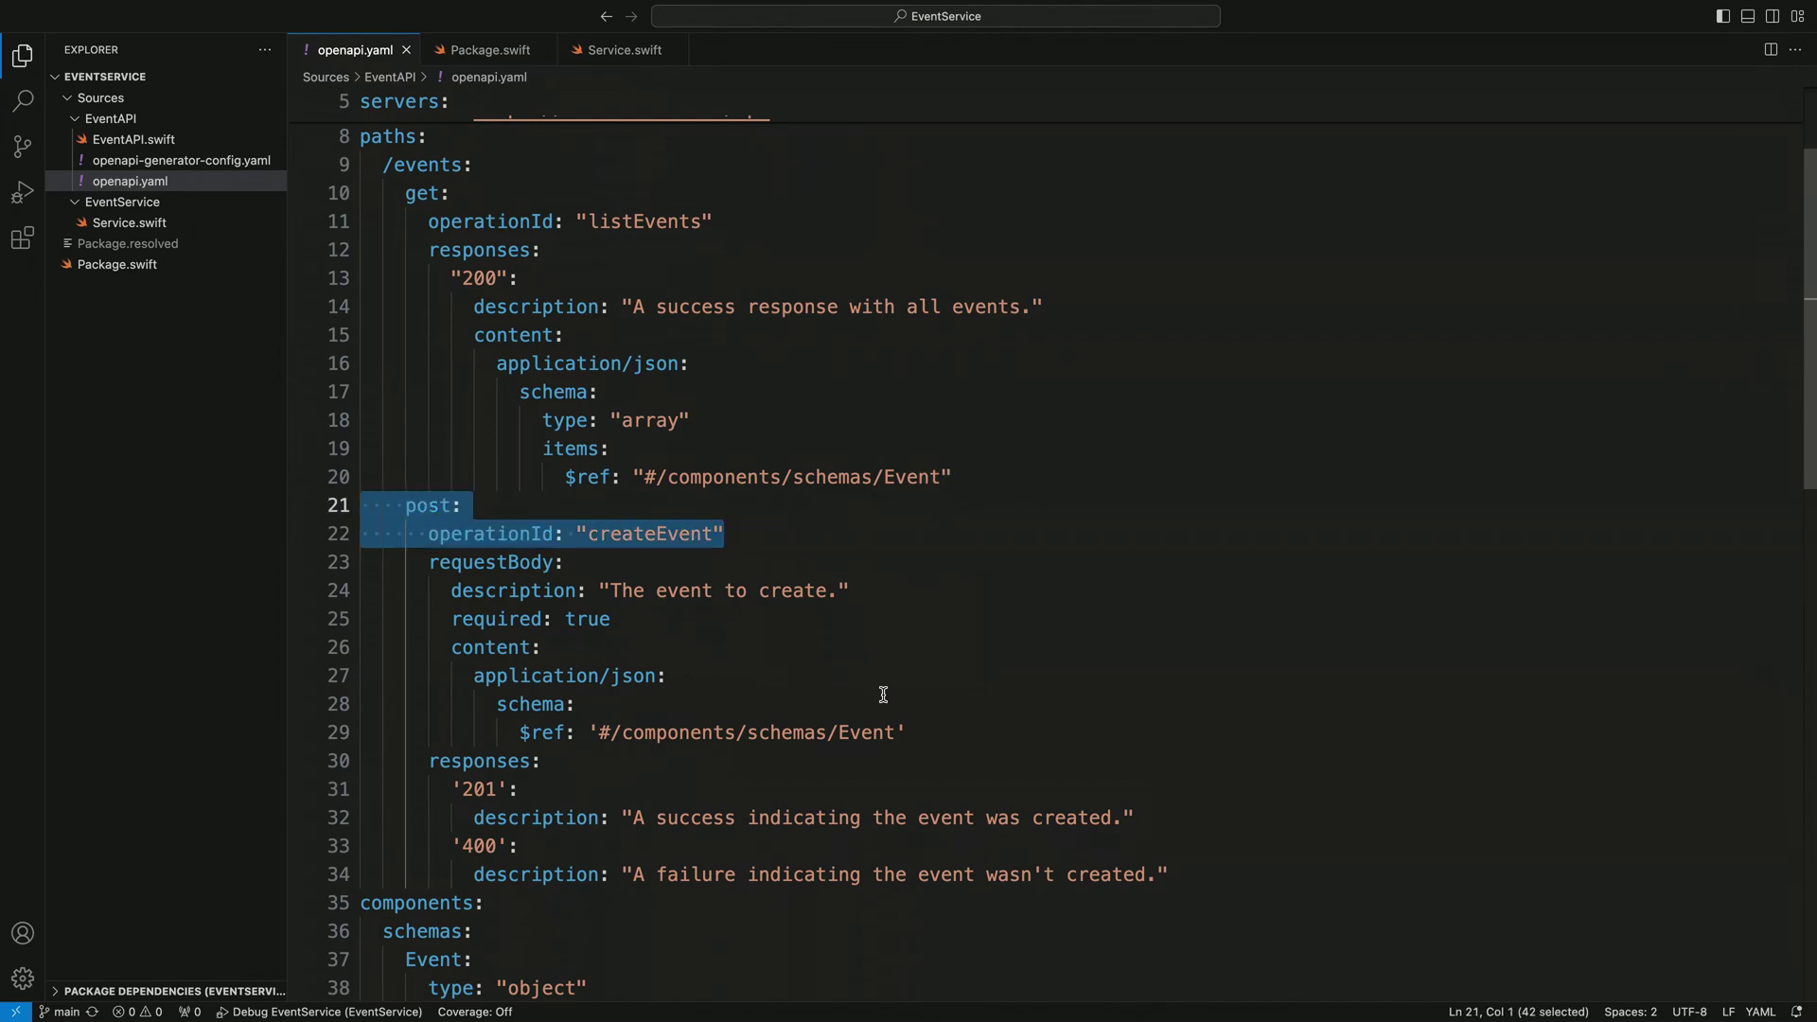
drag(906, 732, 359, 562)
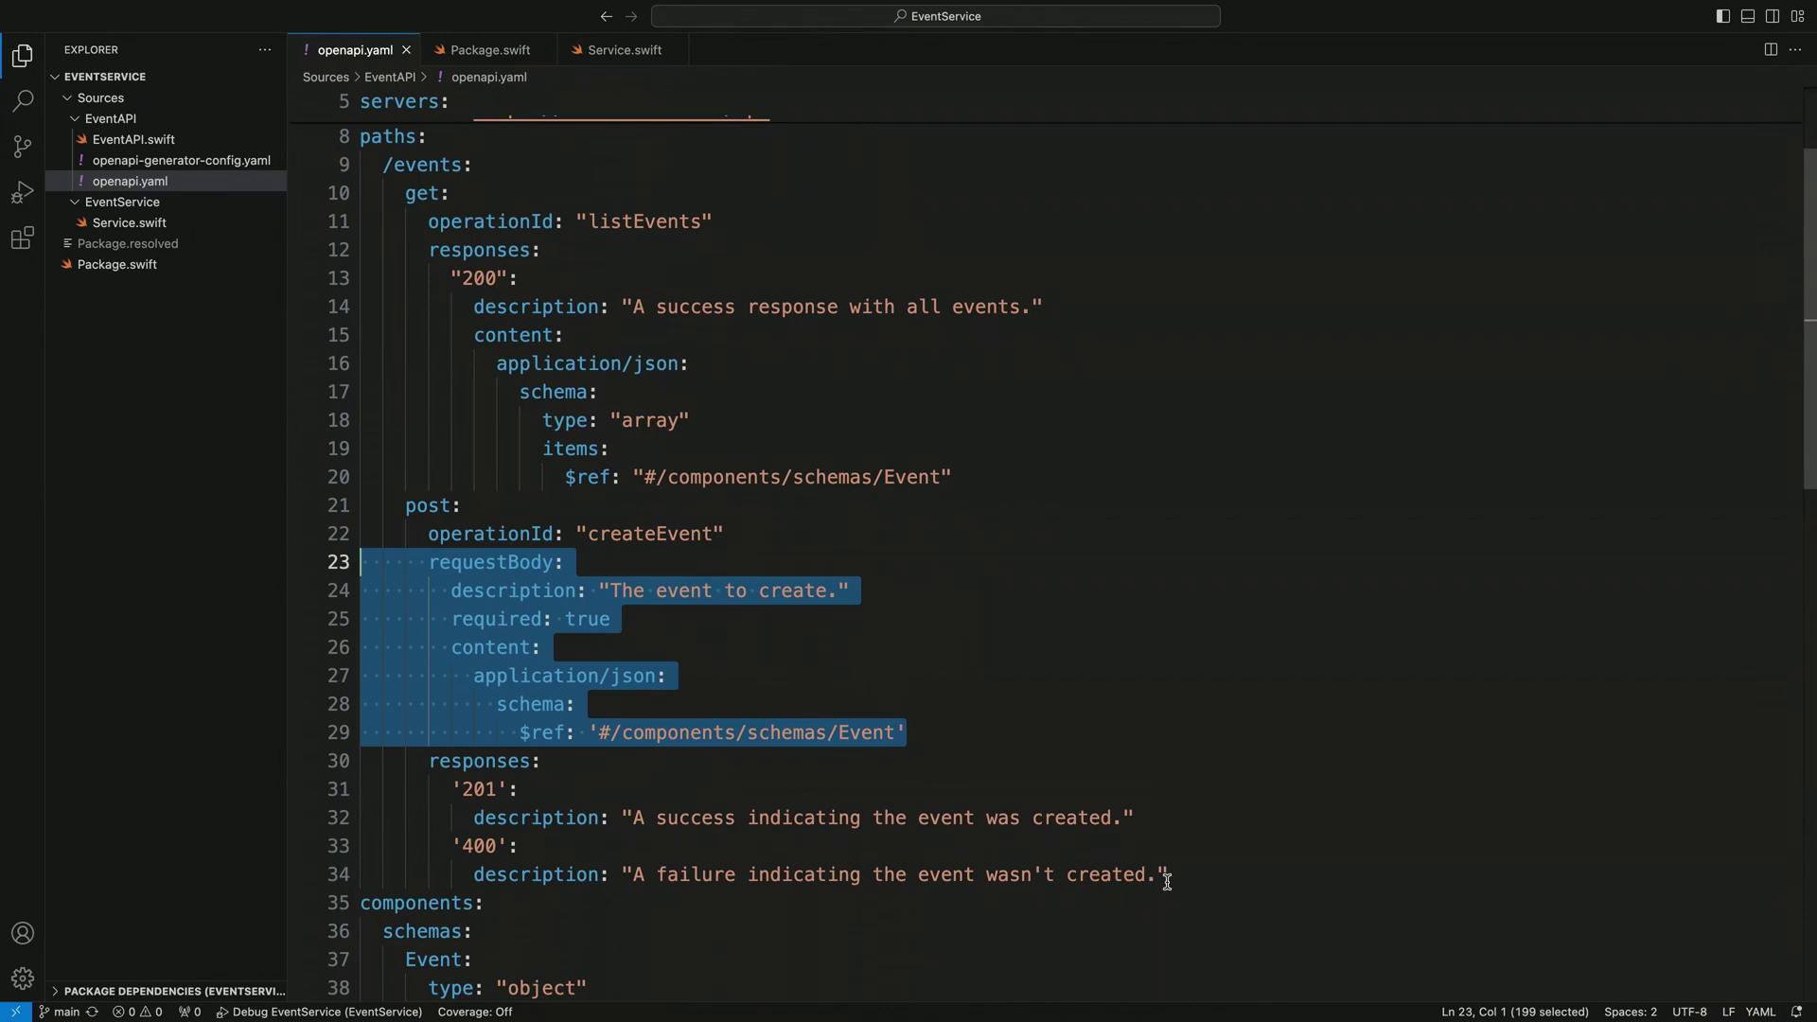
mouse_move(1168, 876)
mouse_down()
mouse_move(935, 880)
mouse_move(359, 763)
mouse_up()
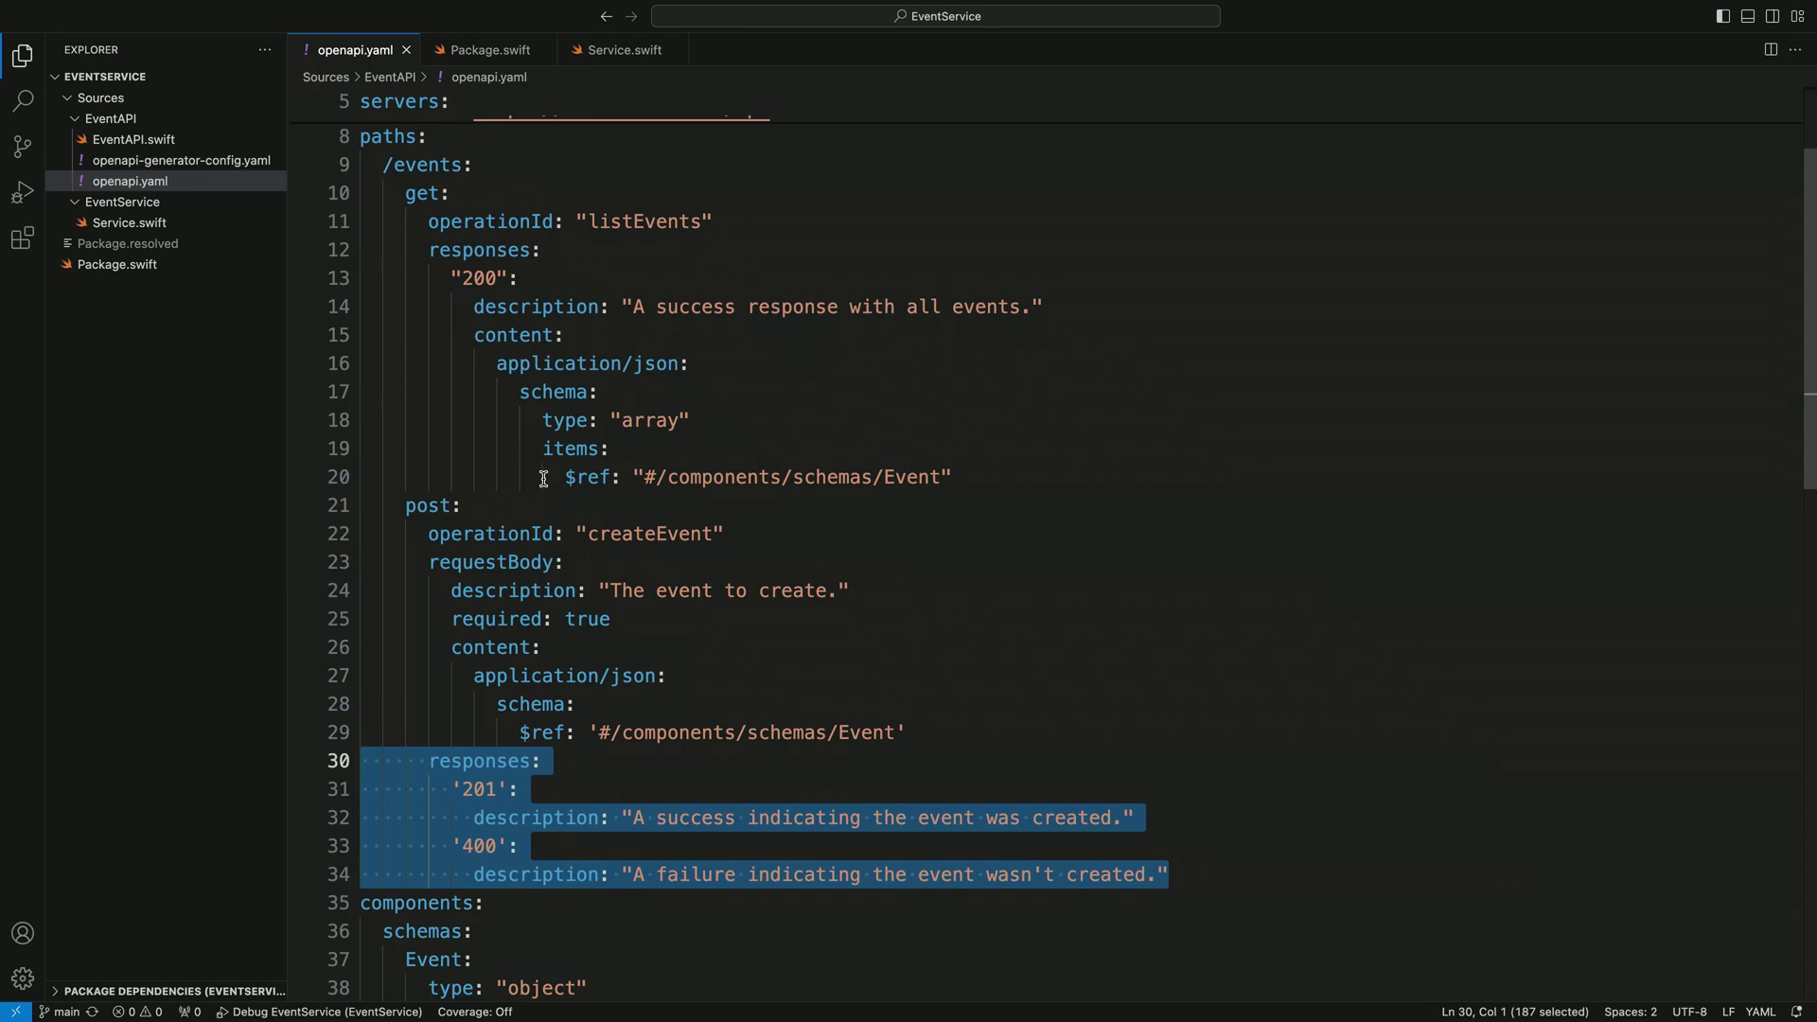
click(615, 54)
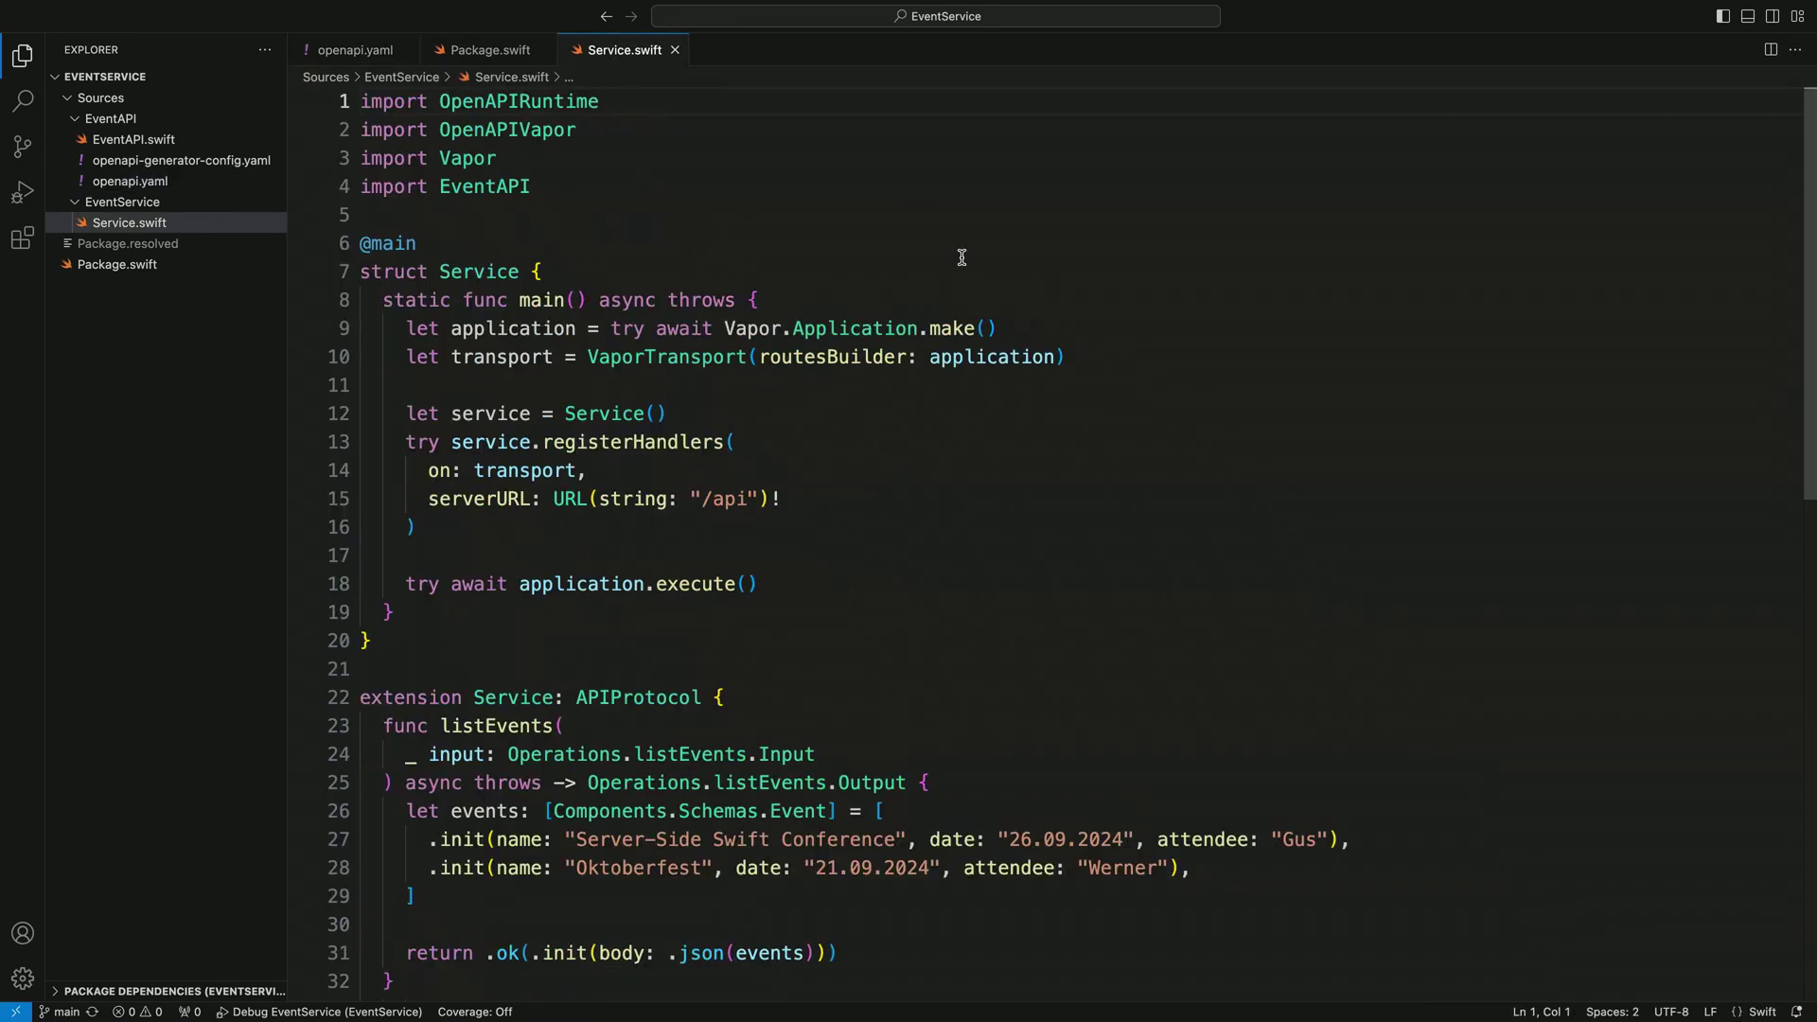
Highlight main()'s Vapor application, transport setup, handler registration and execute call.
triple_click(1012, 325)
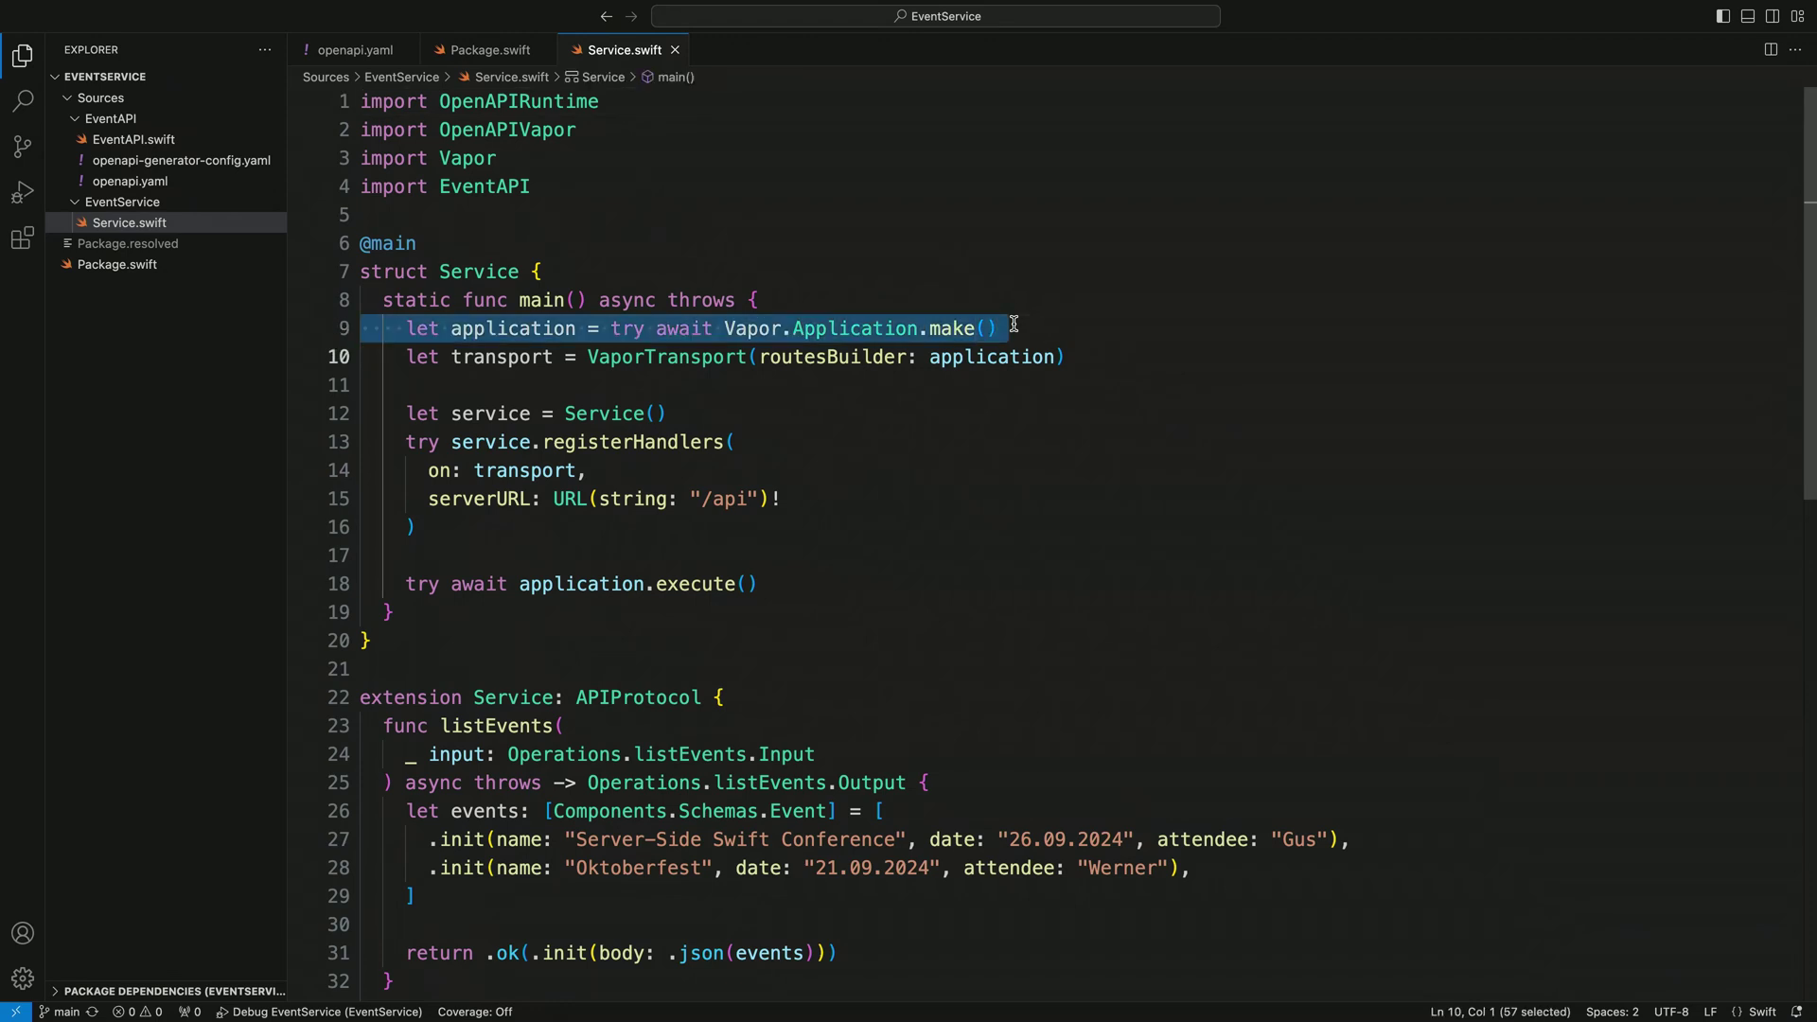
triple_click(1119, 361)
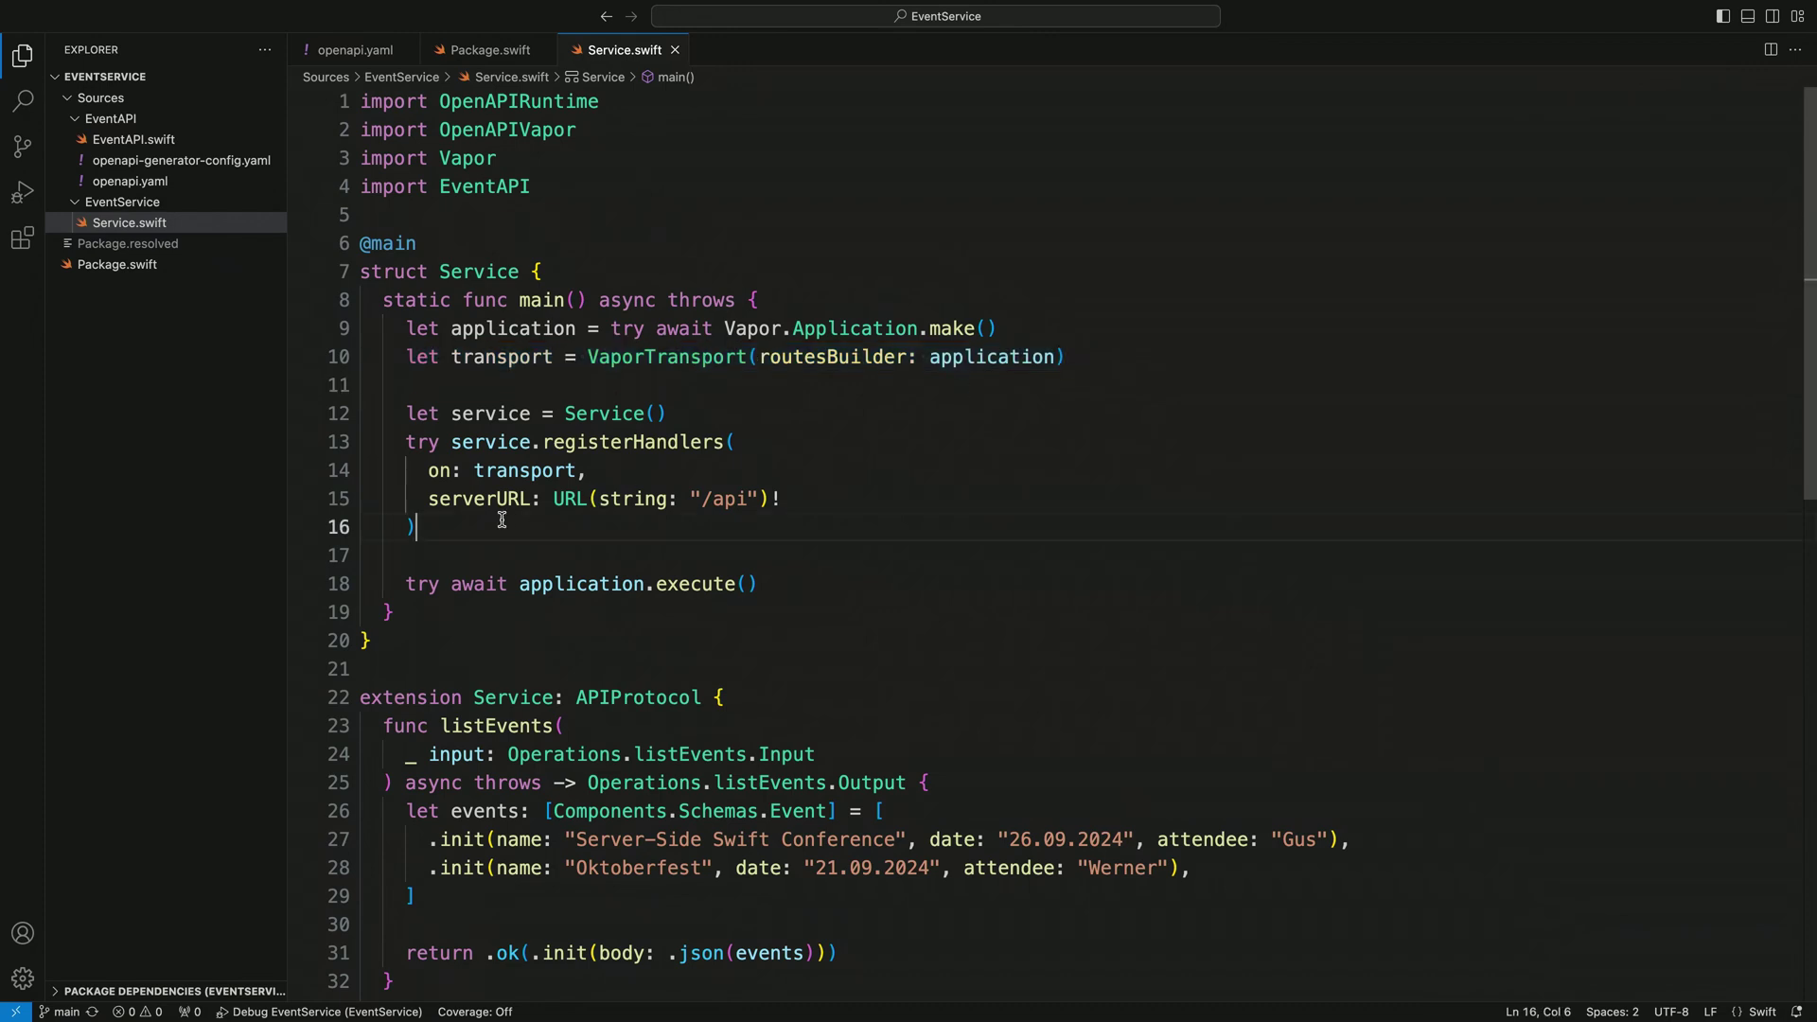
drag(427, 526, 360, 412)
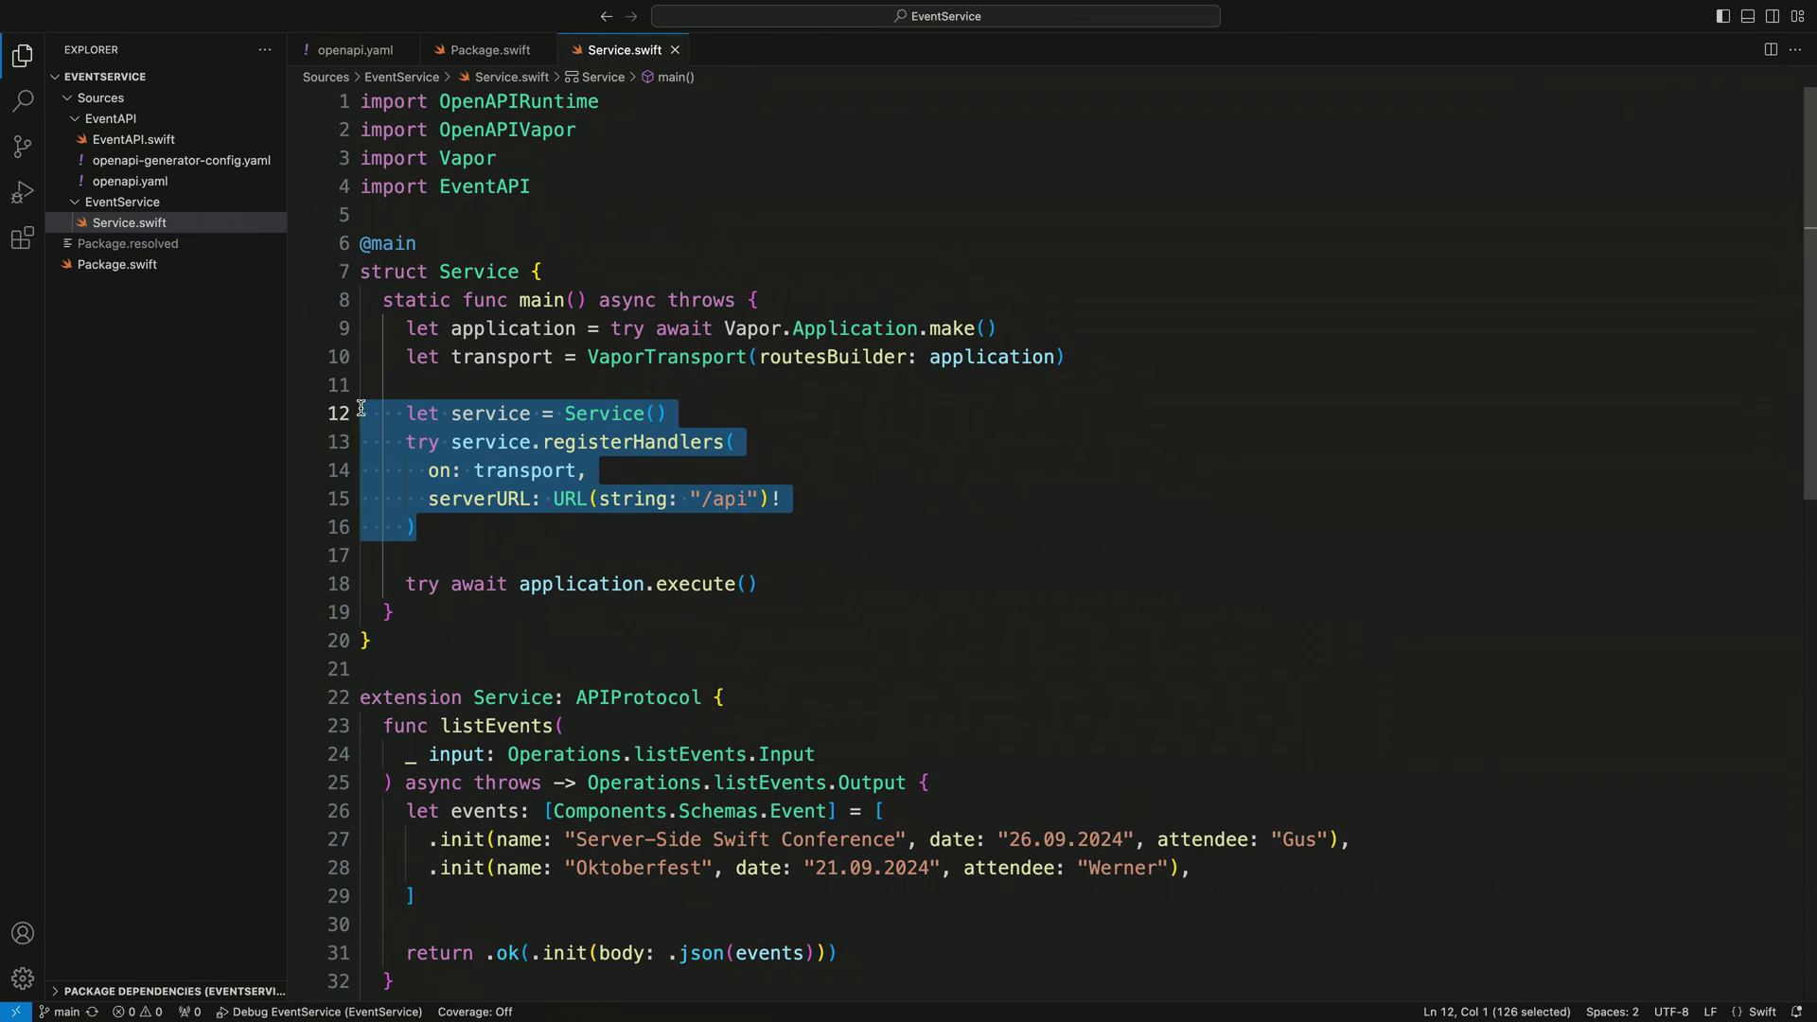
triple_click(763, 580)
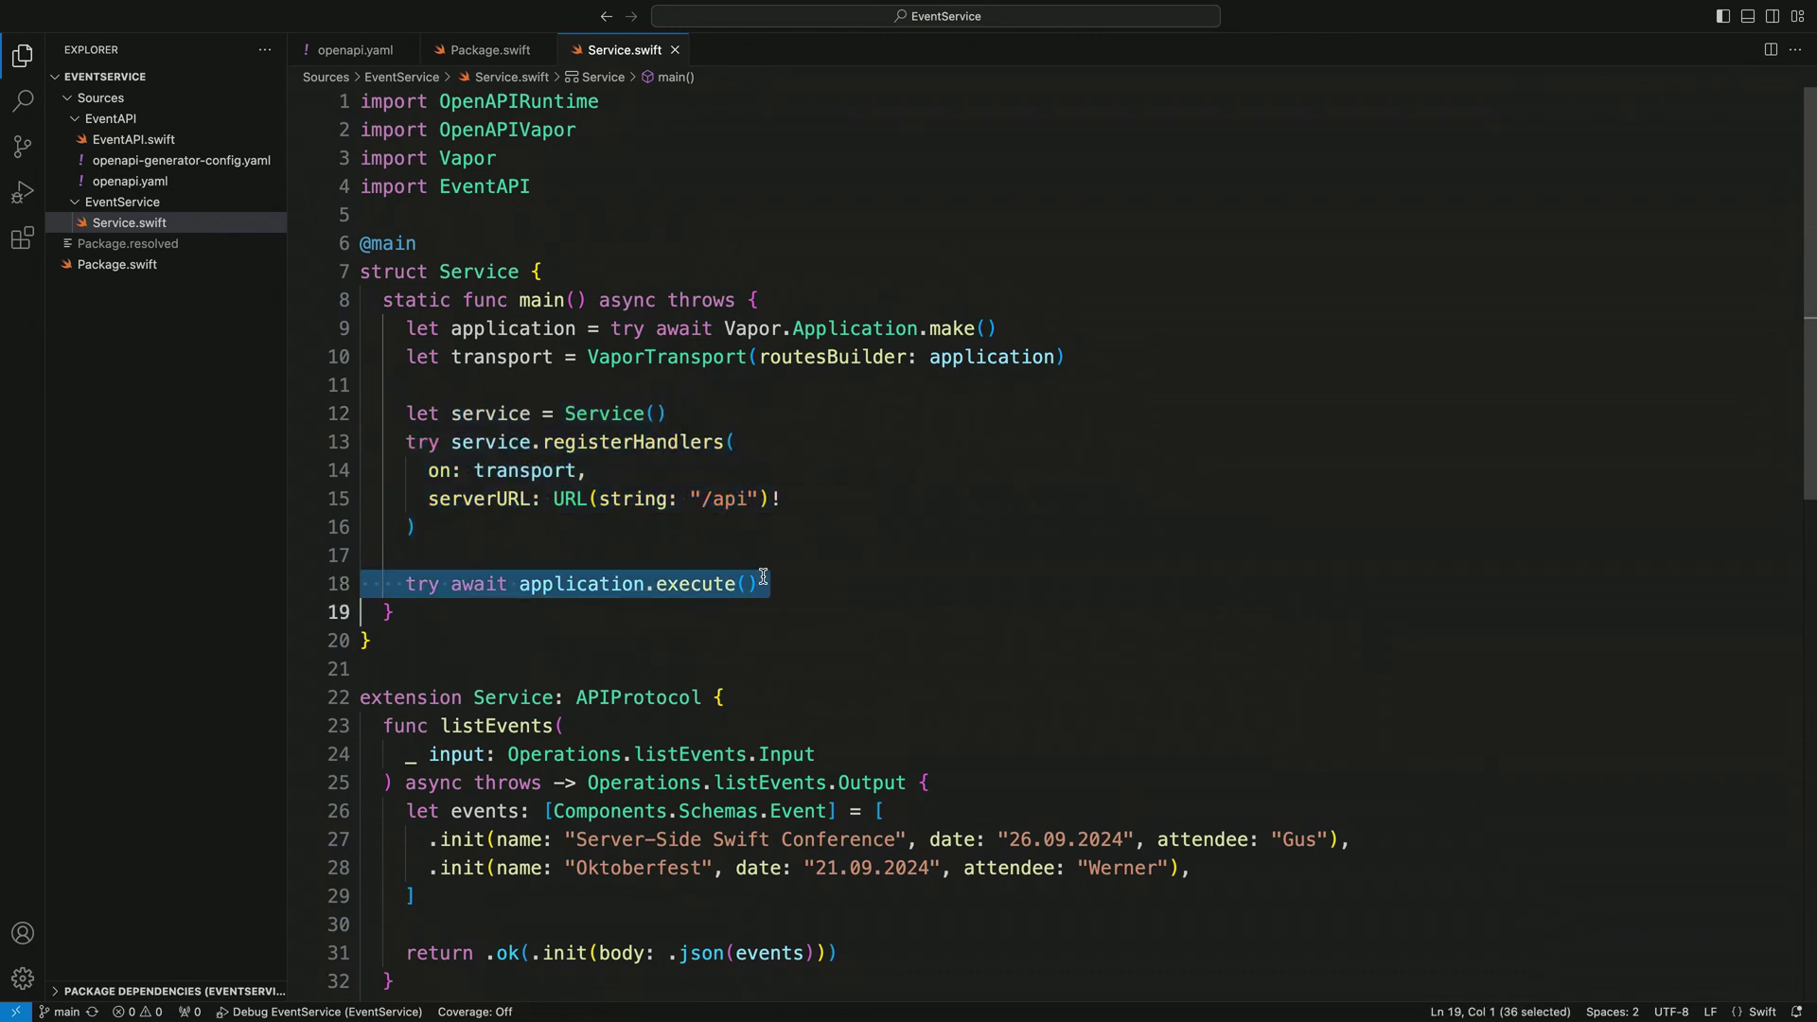
scroll(763, 579, down, 4)
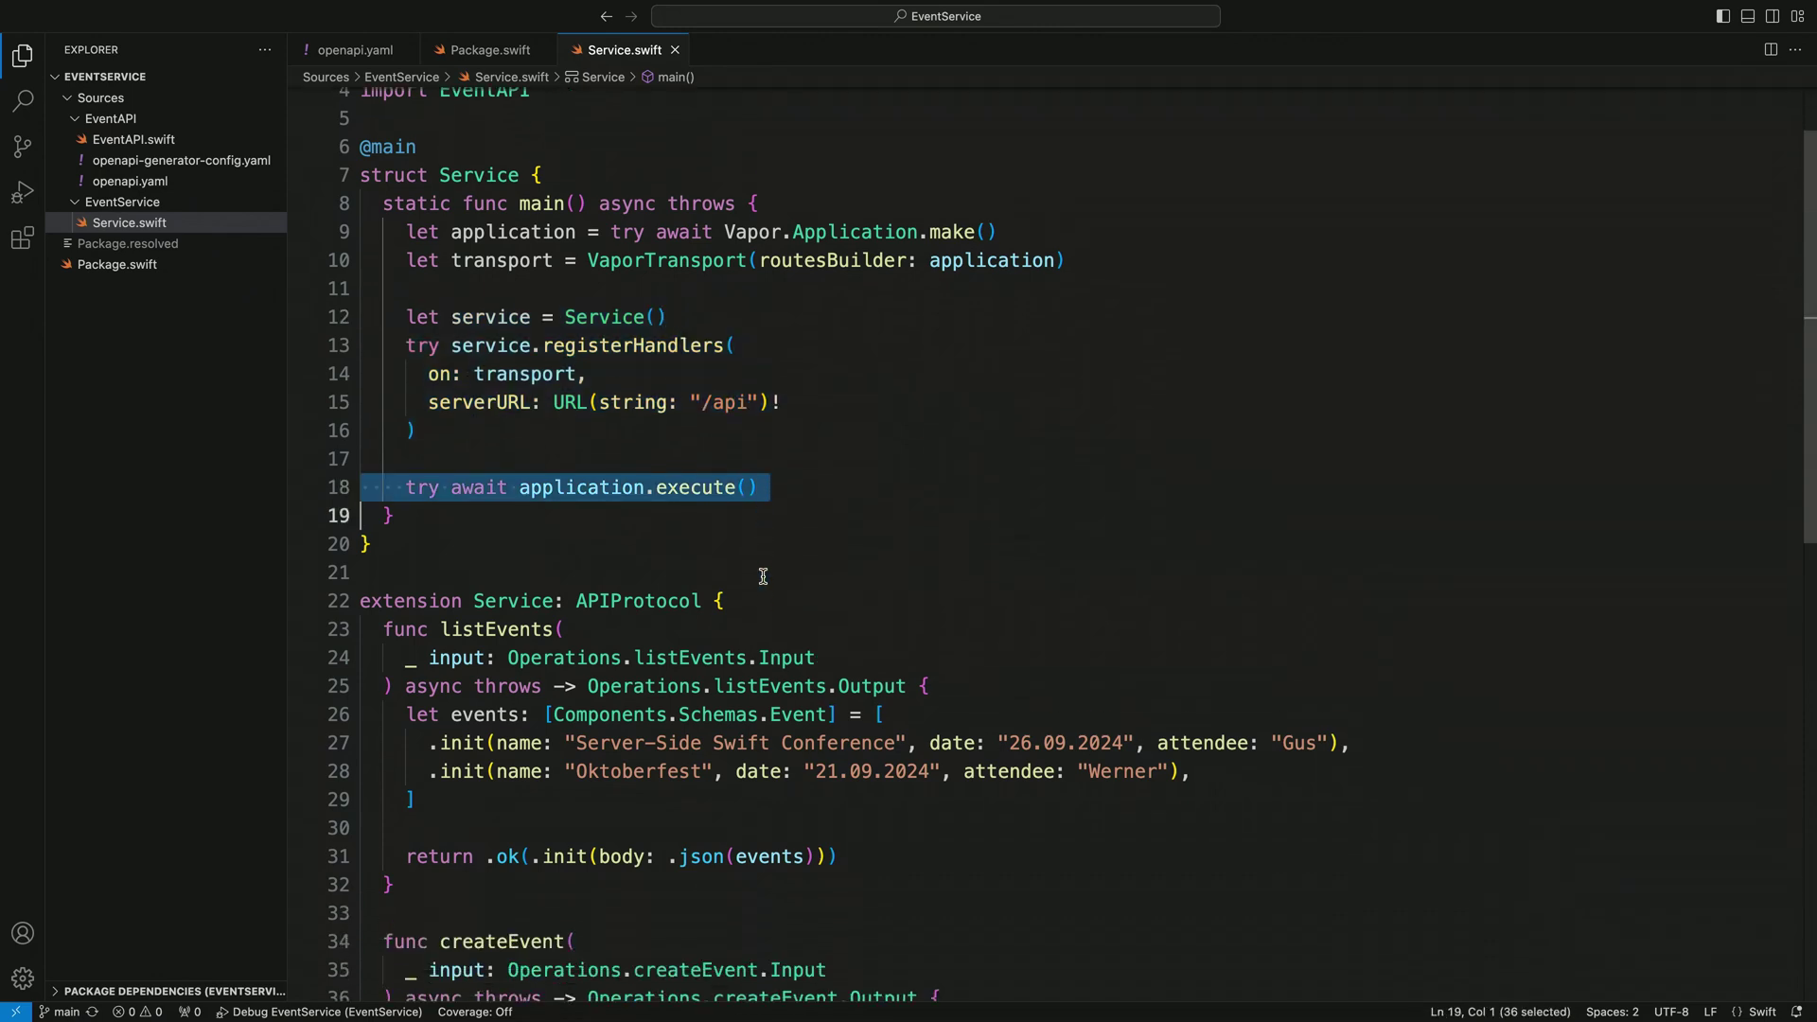
scroll(762, 579, down, 4)
scroll(763, 580, down, 1)
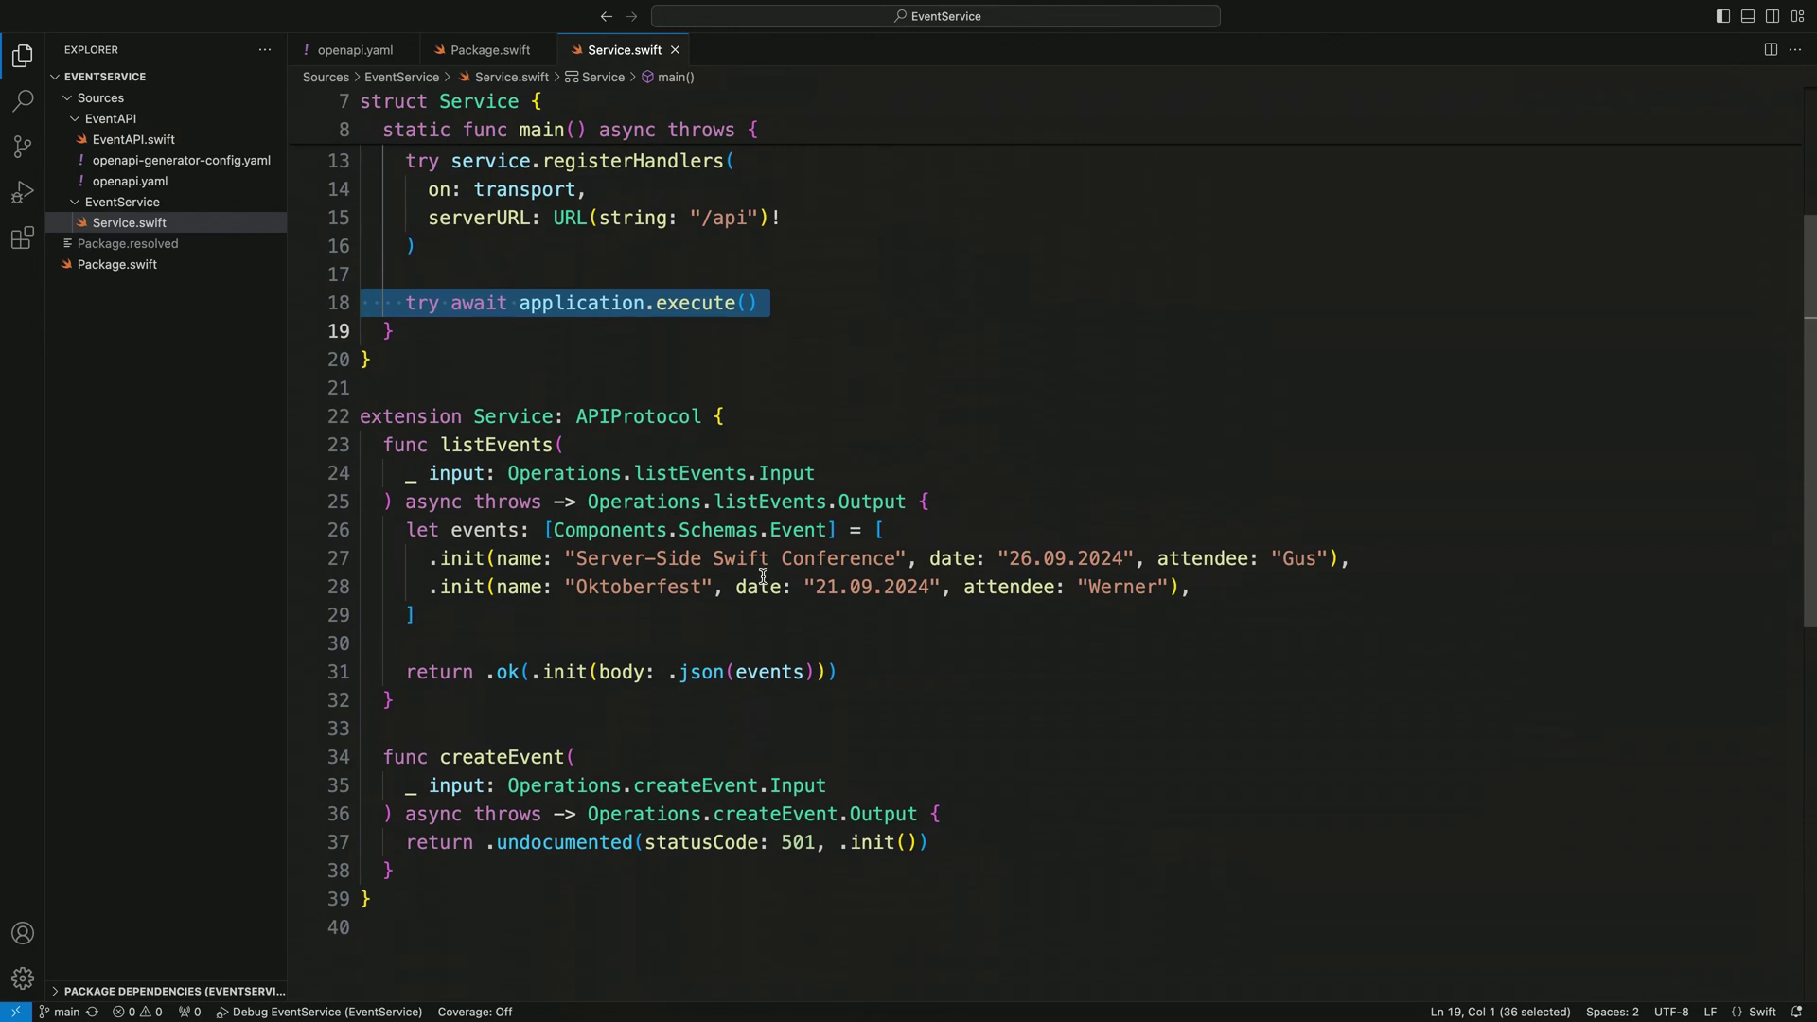
Highlight listEvents' sample events return and createEvent's 501 placeholder return.
drag(895, 672, 358, 528)
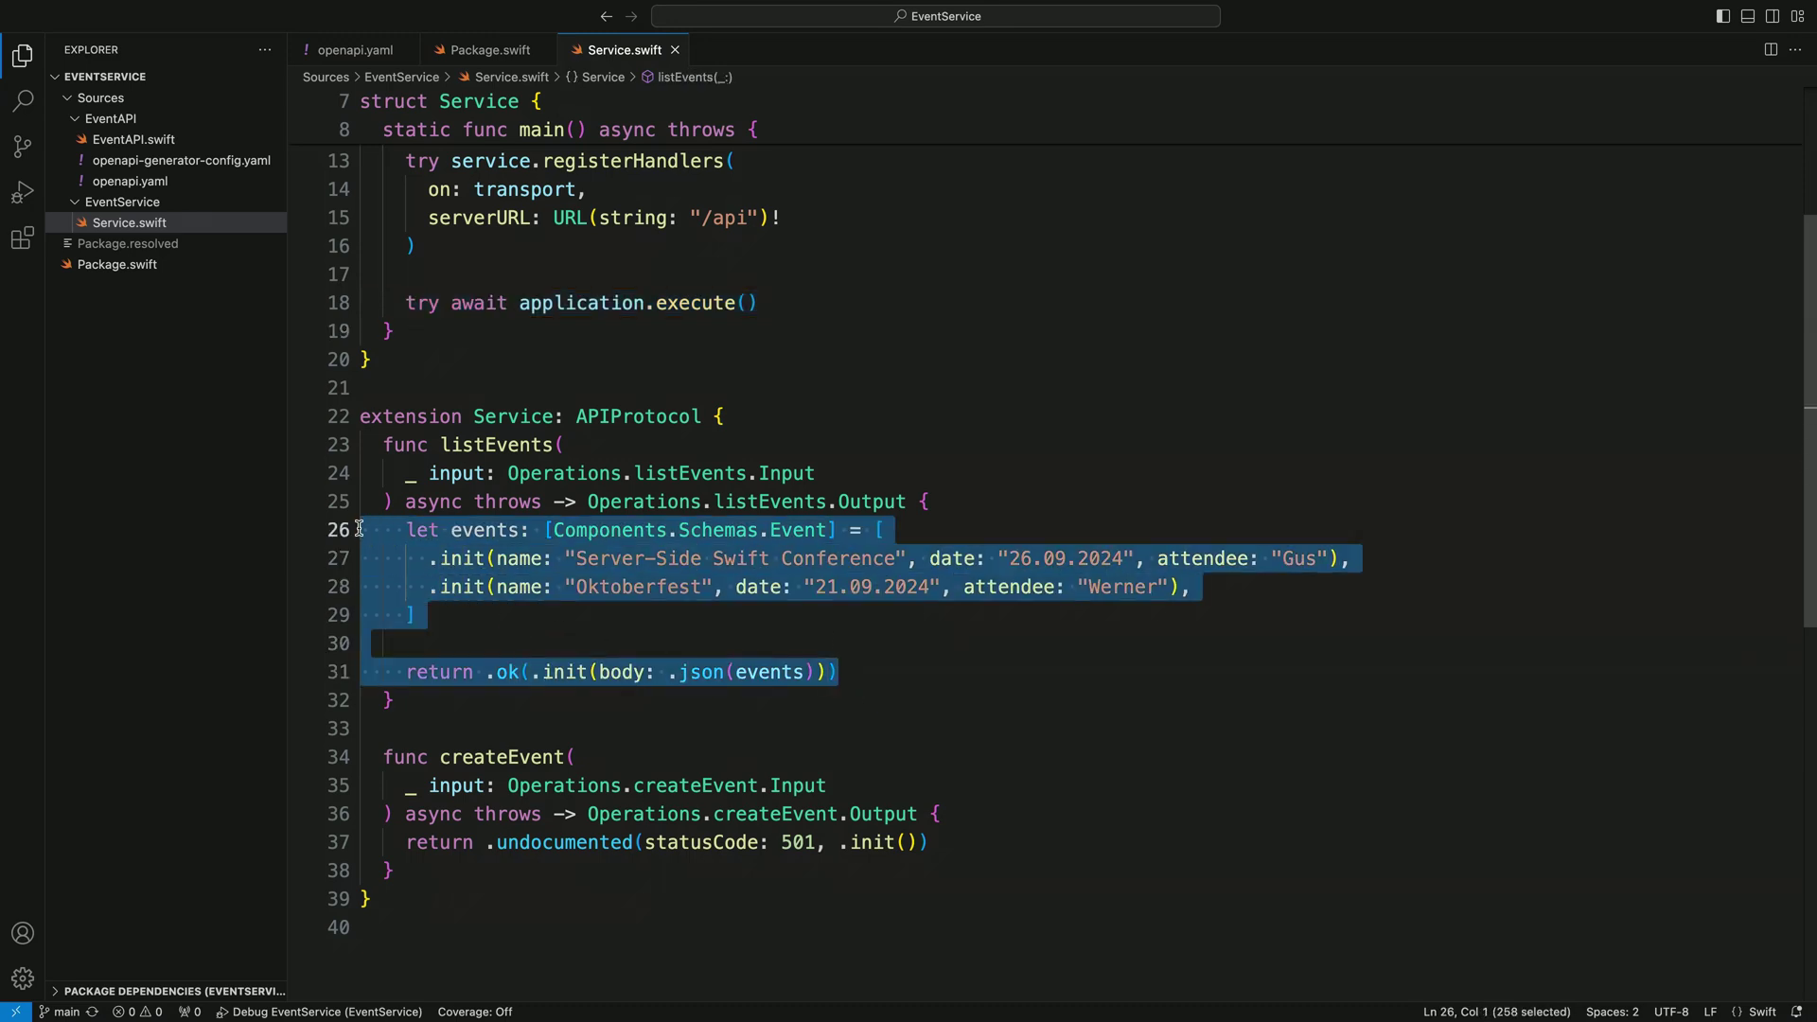
triple_click(936, 841)
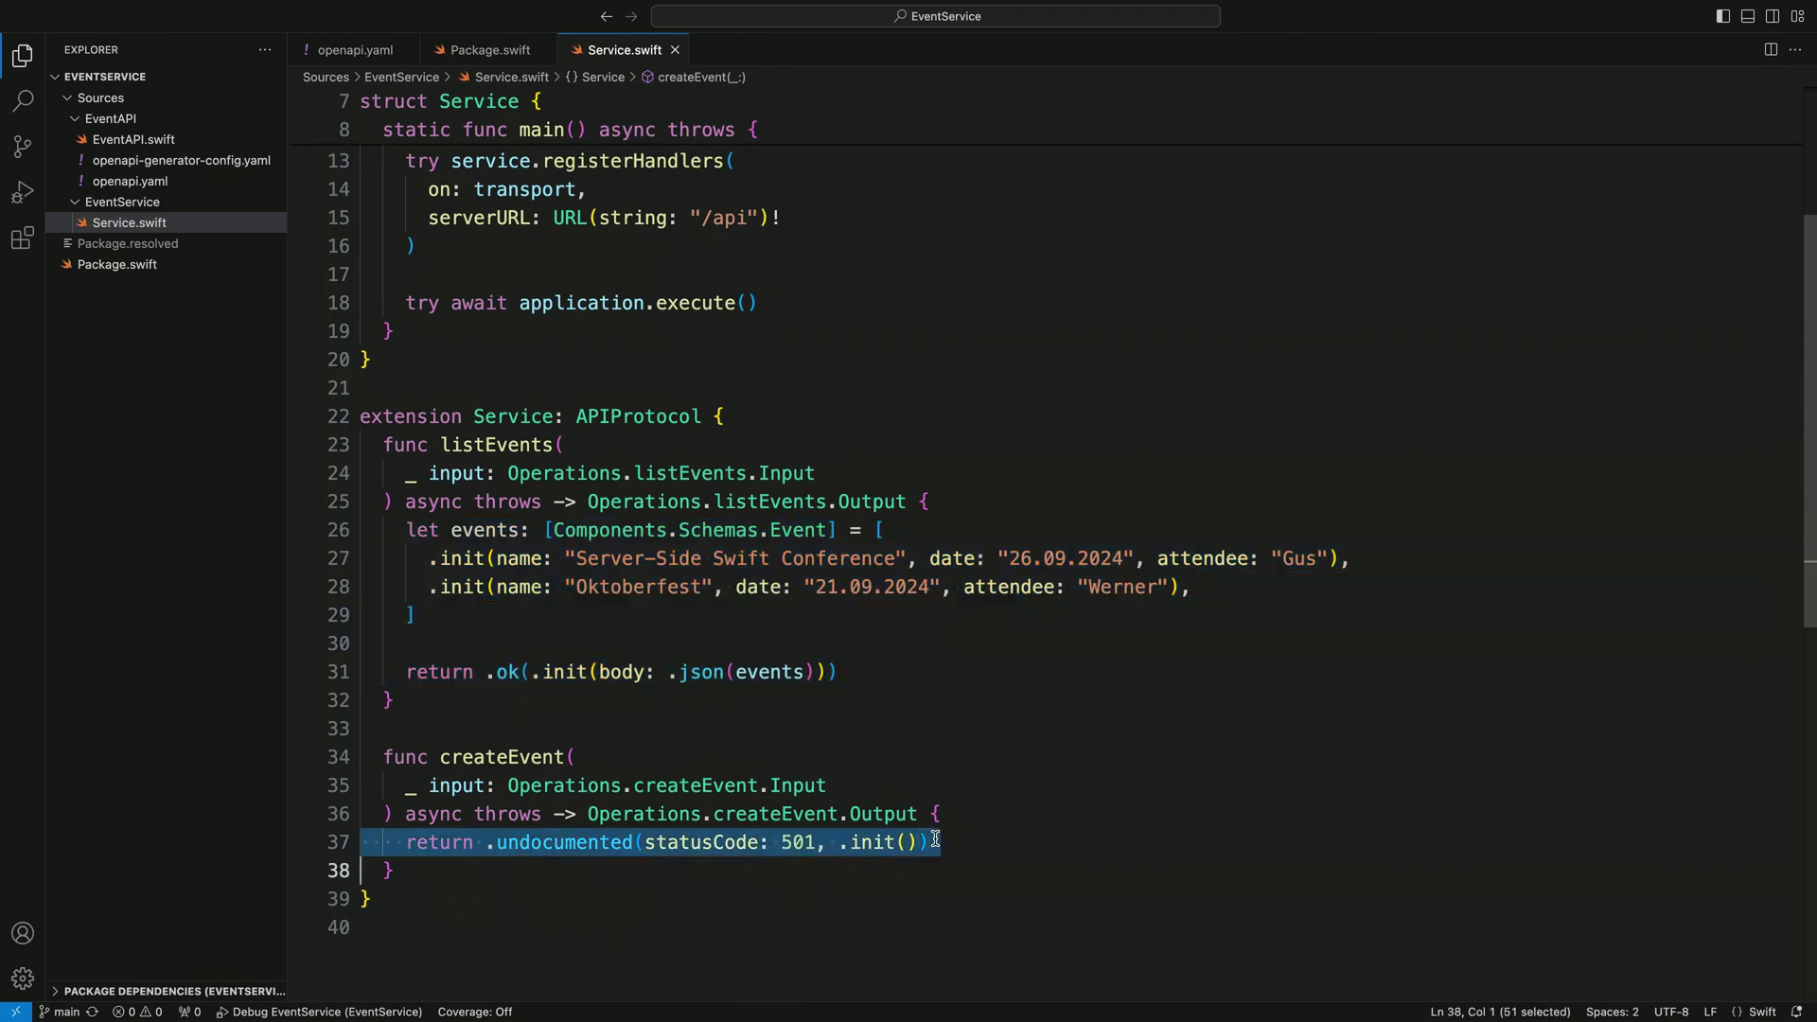
click(350, 10)
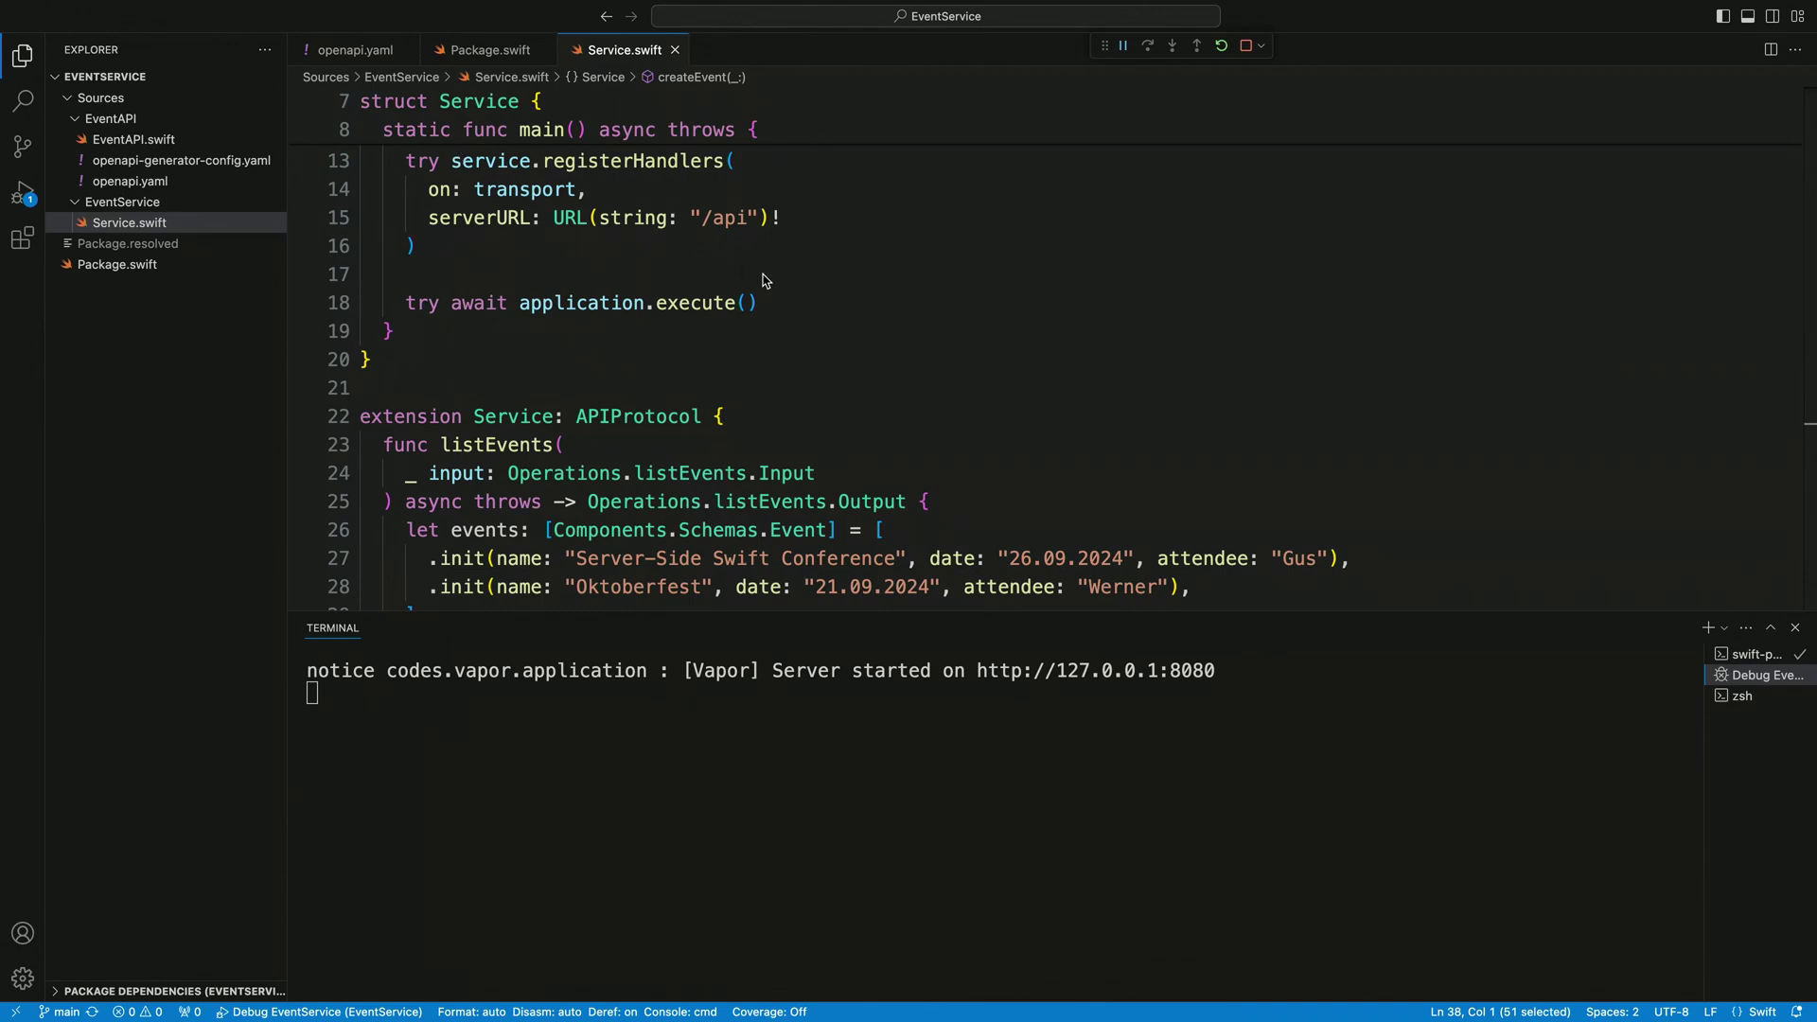
Run curl -X GET "localhost:8080/api/events" in the zsh terminal and get the two sample events.
click(1729, 697)
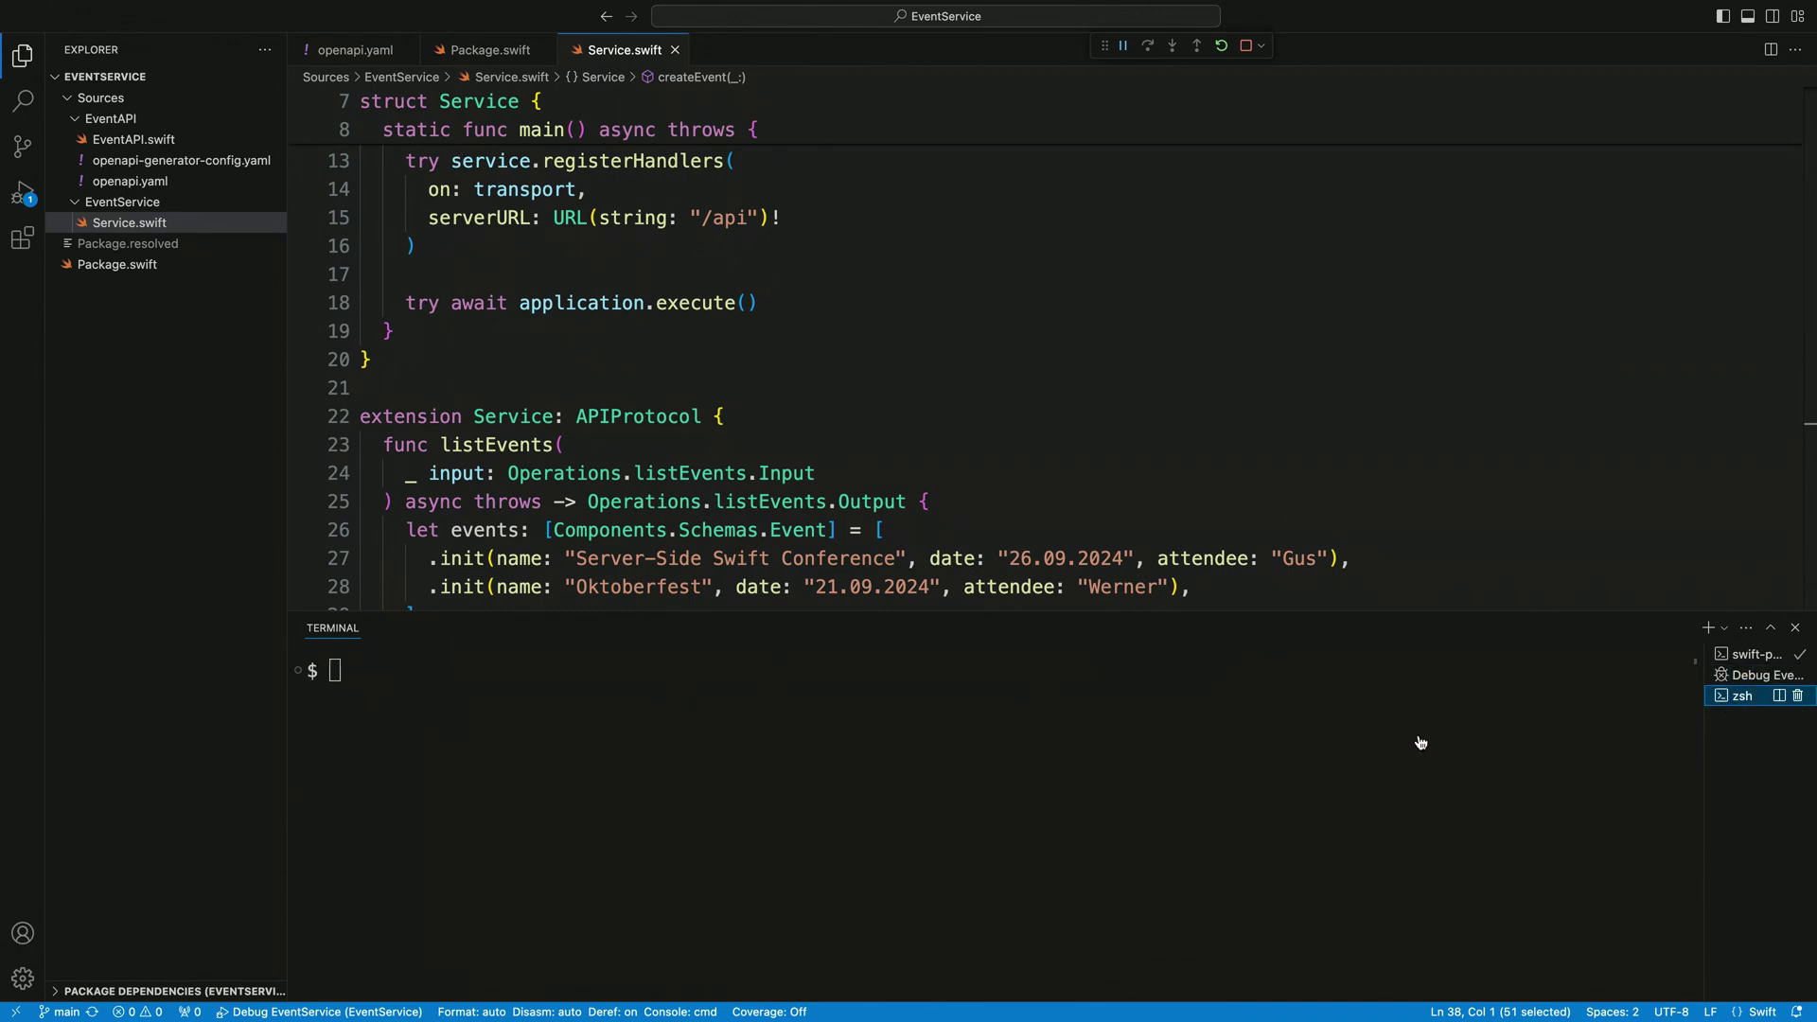
text(curl -X GET "localhost:8080/api/events")
key(Return)
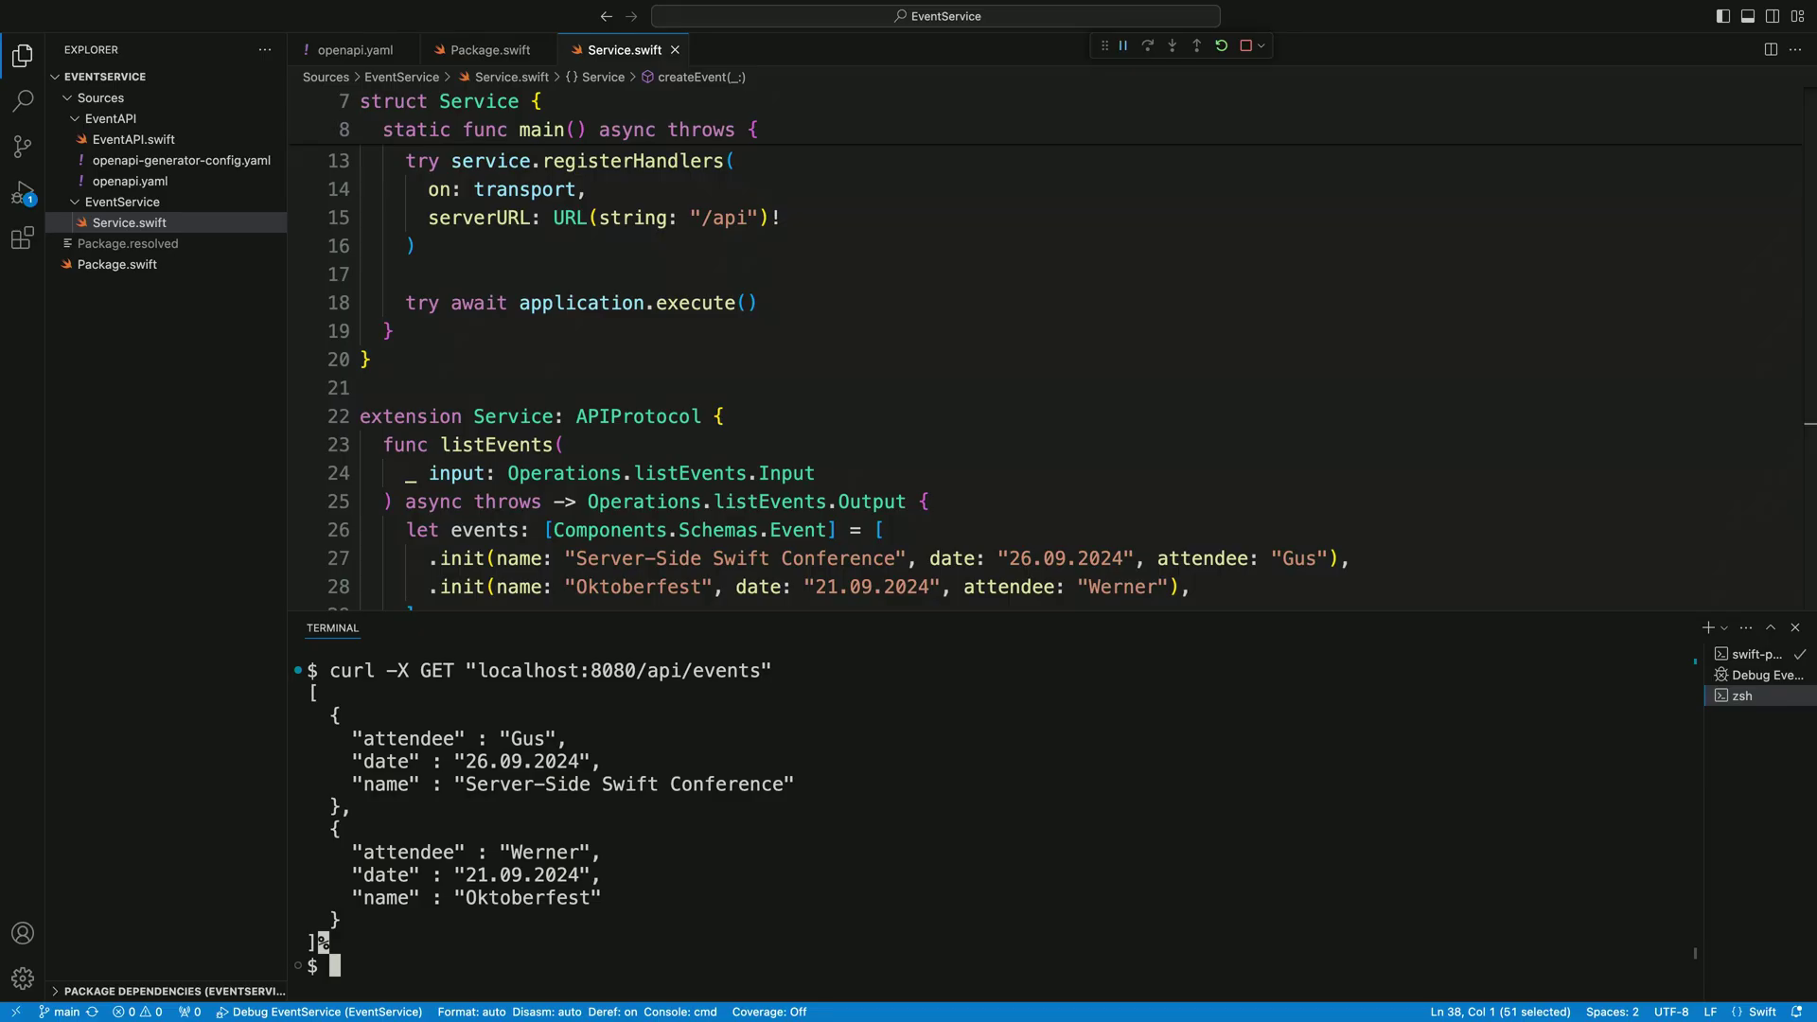
click(1795, 628)
Declare the postgres-nio package and a PostgresNIO product dependency for the EventService target.
click(490, 50)
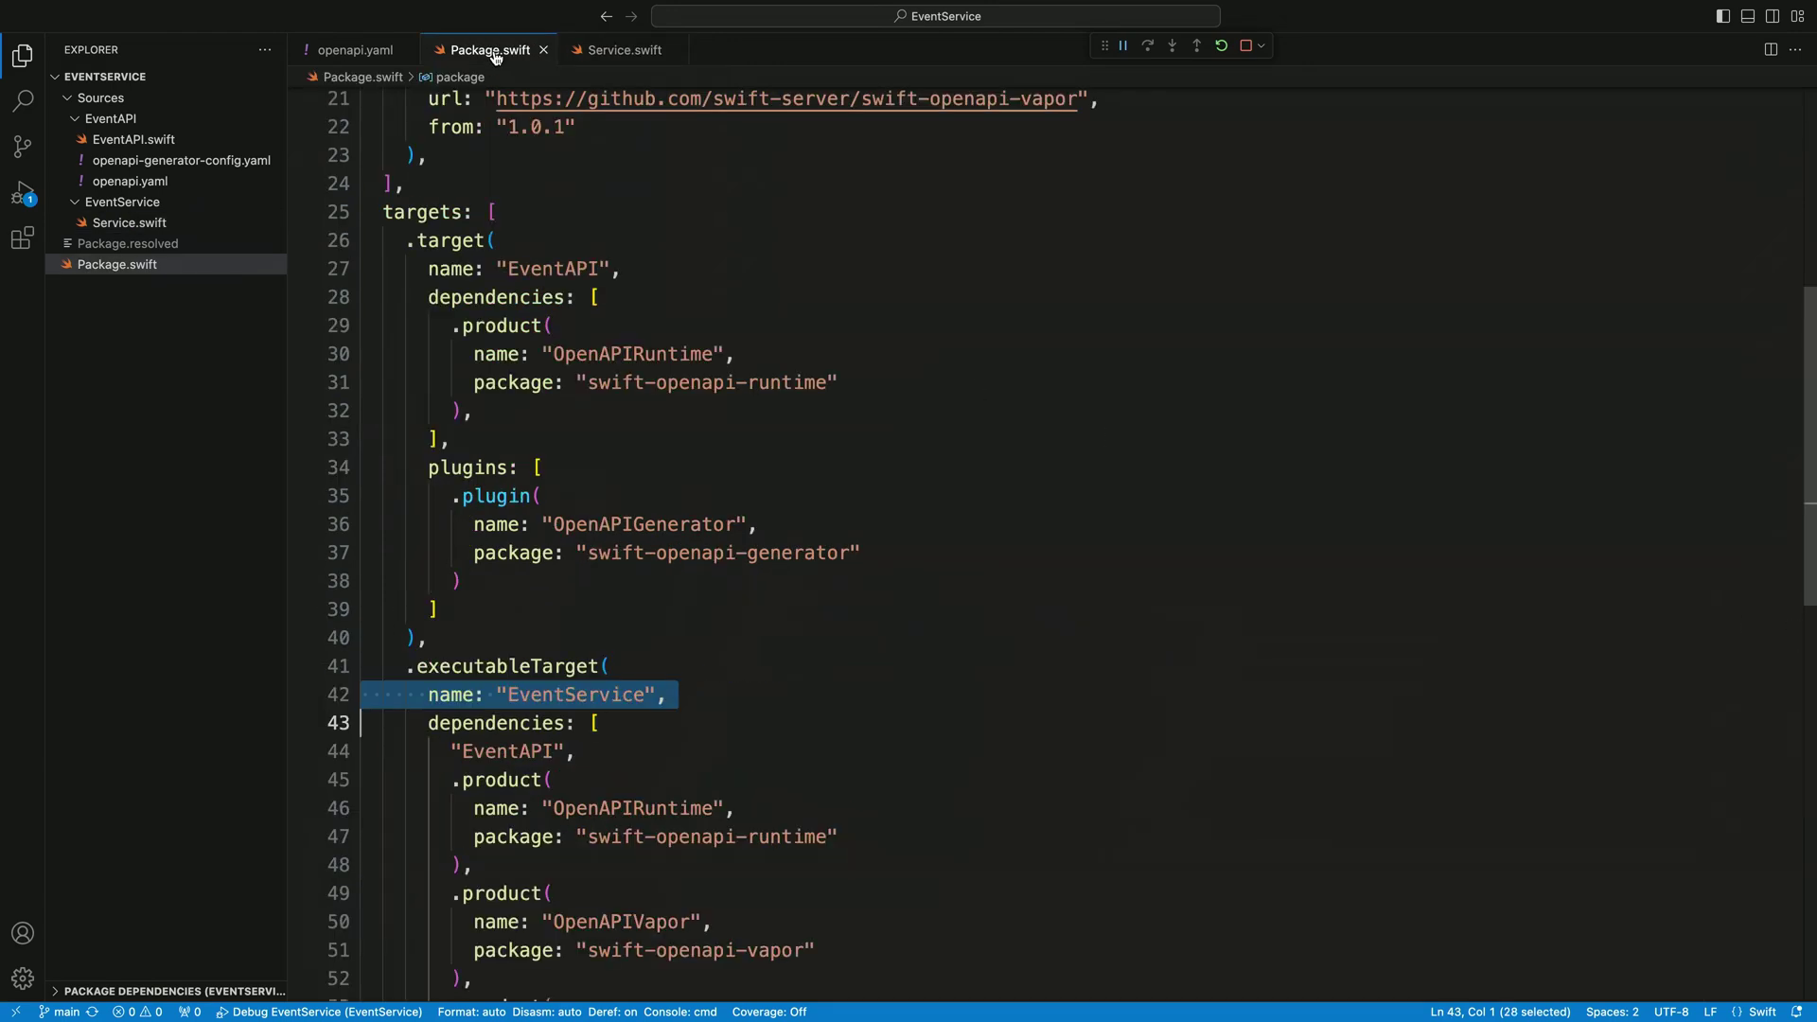
scroll(668, 354, up, 3)
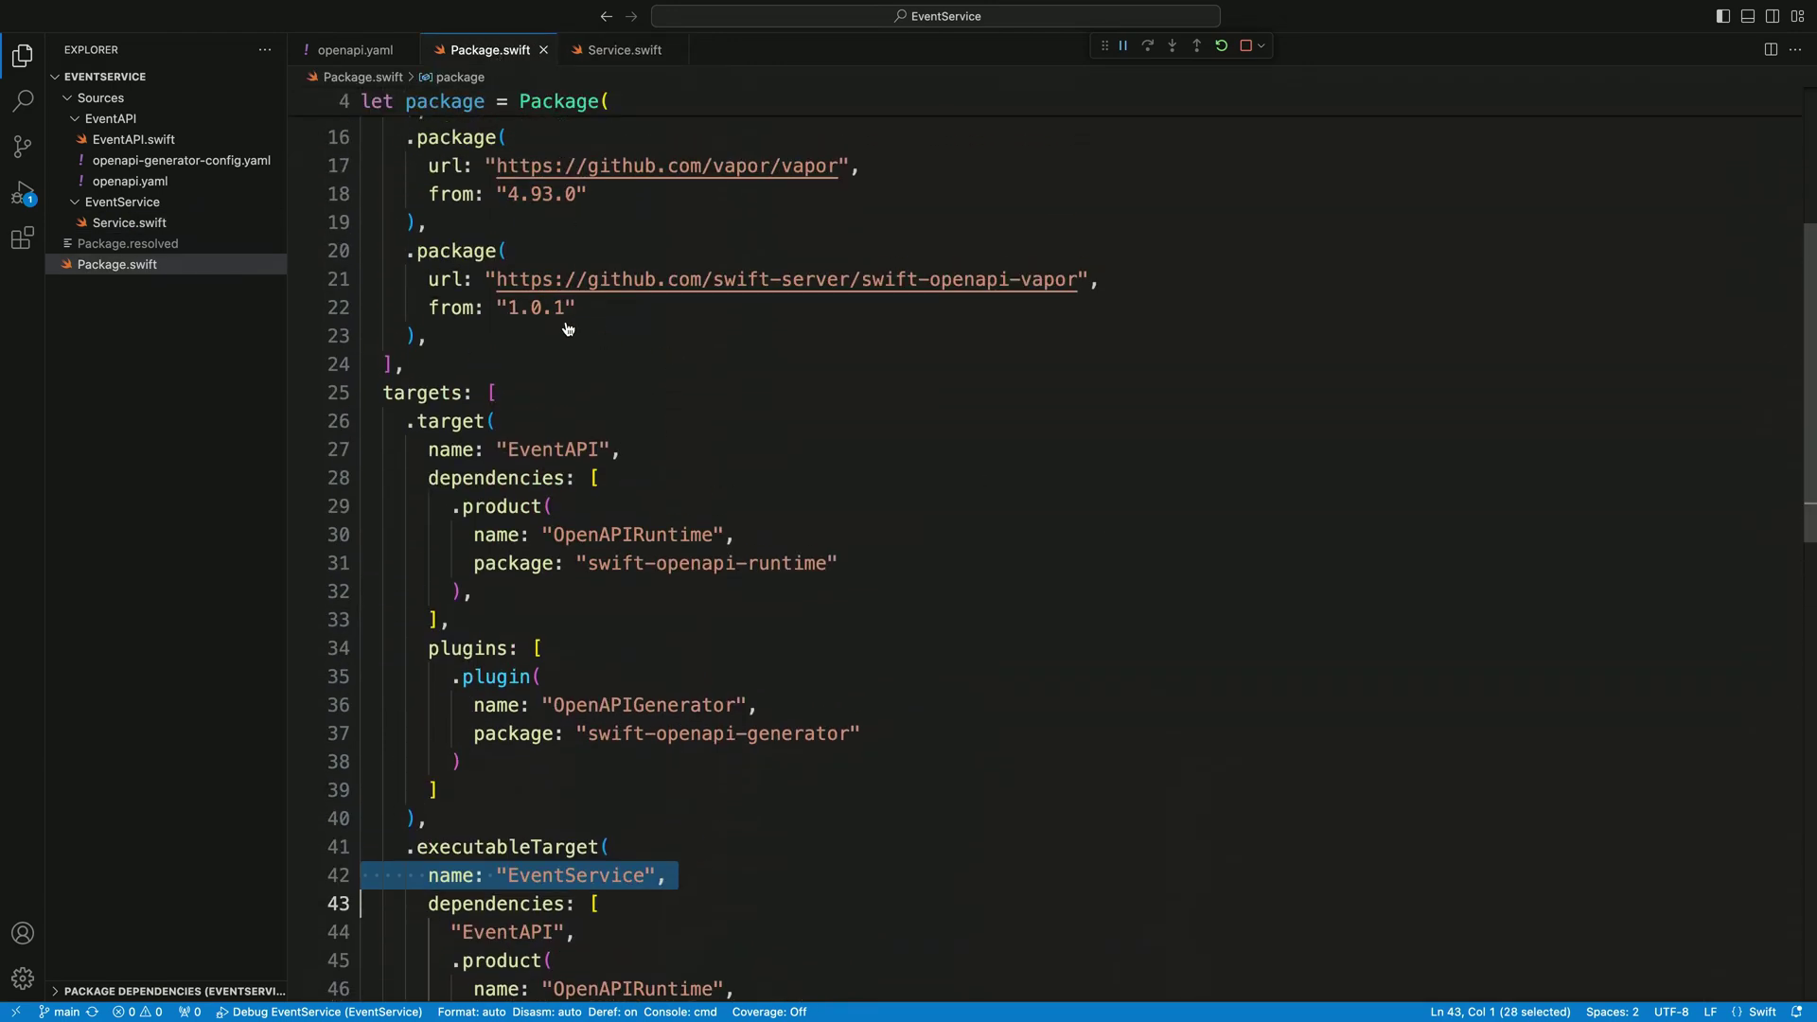
click(541, 331)
key(Return)
text(.package( url: "https://github.com/vapor/postgres-nio", from: "1.19.1" ),)
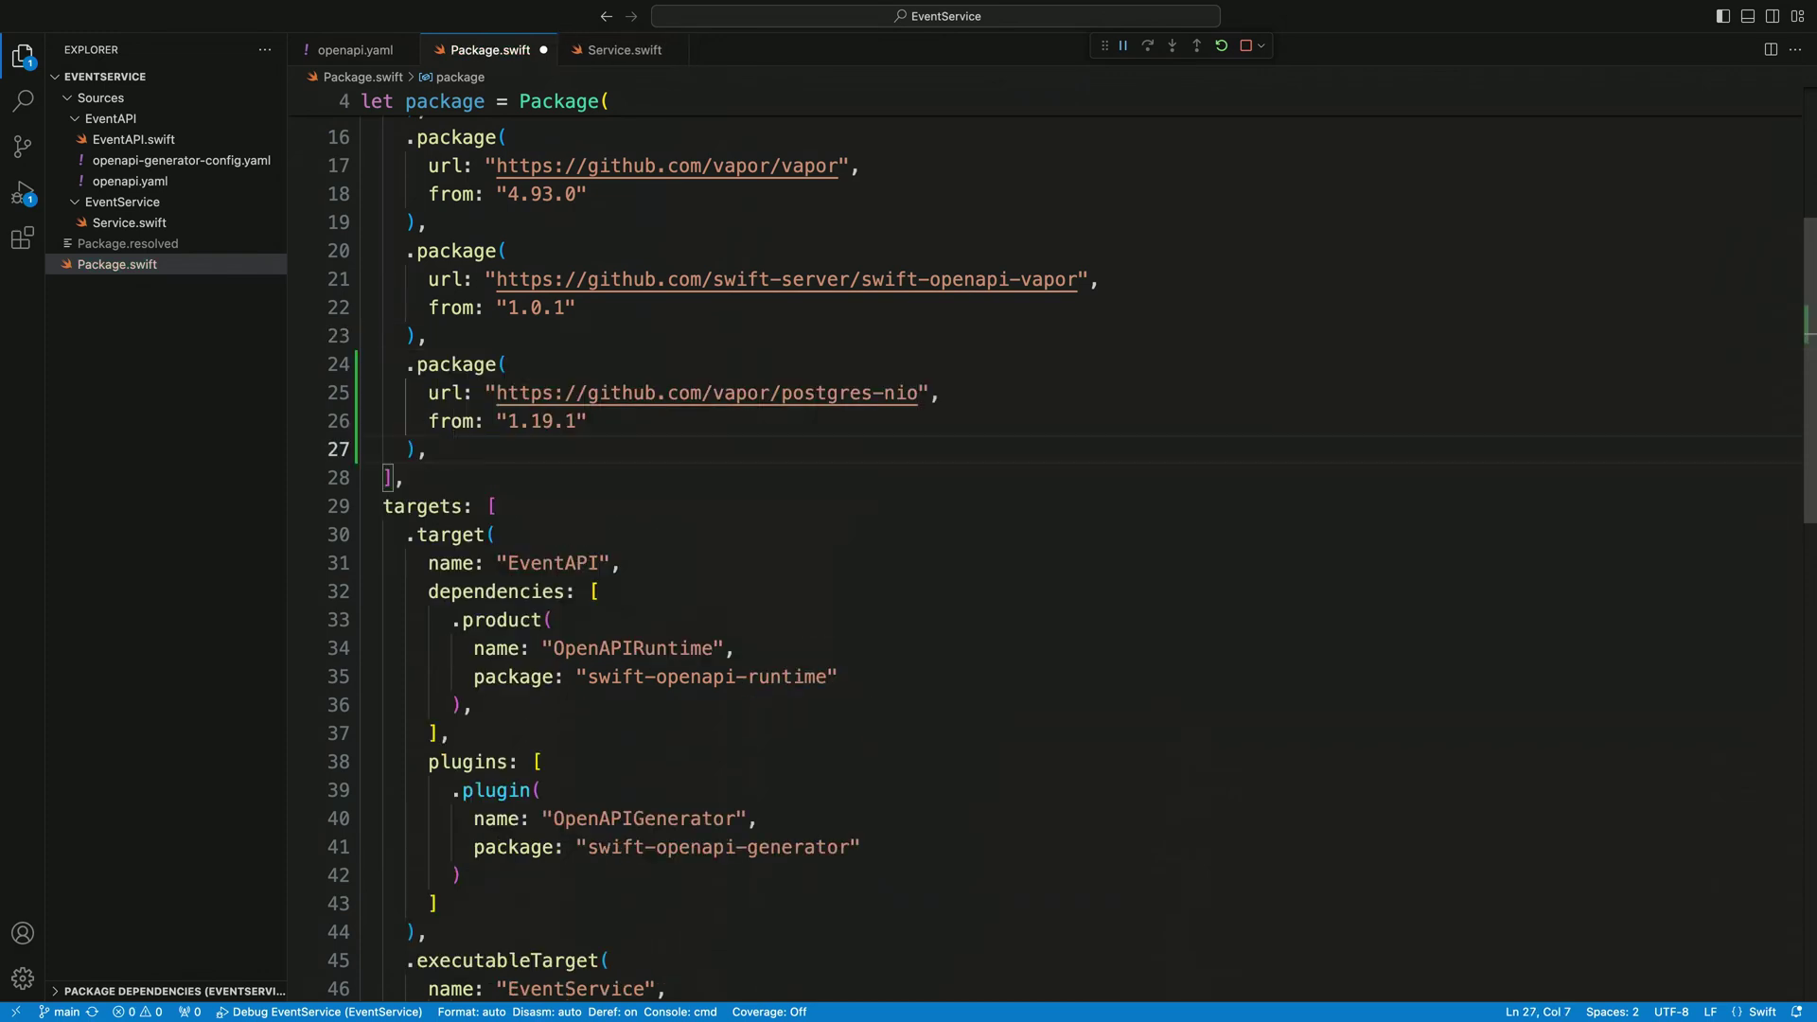
scroll(521, 769, down, 2)
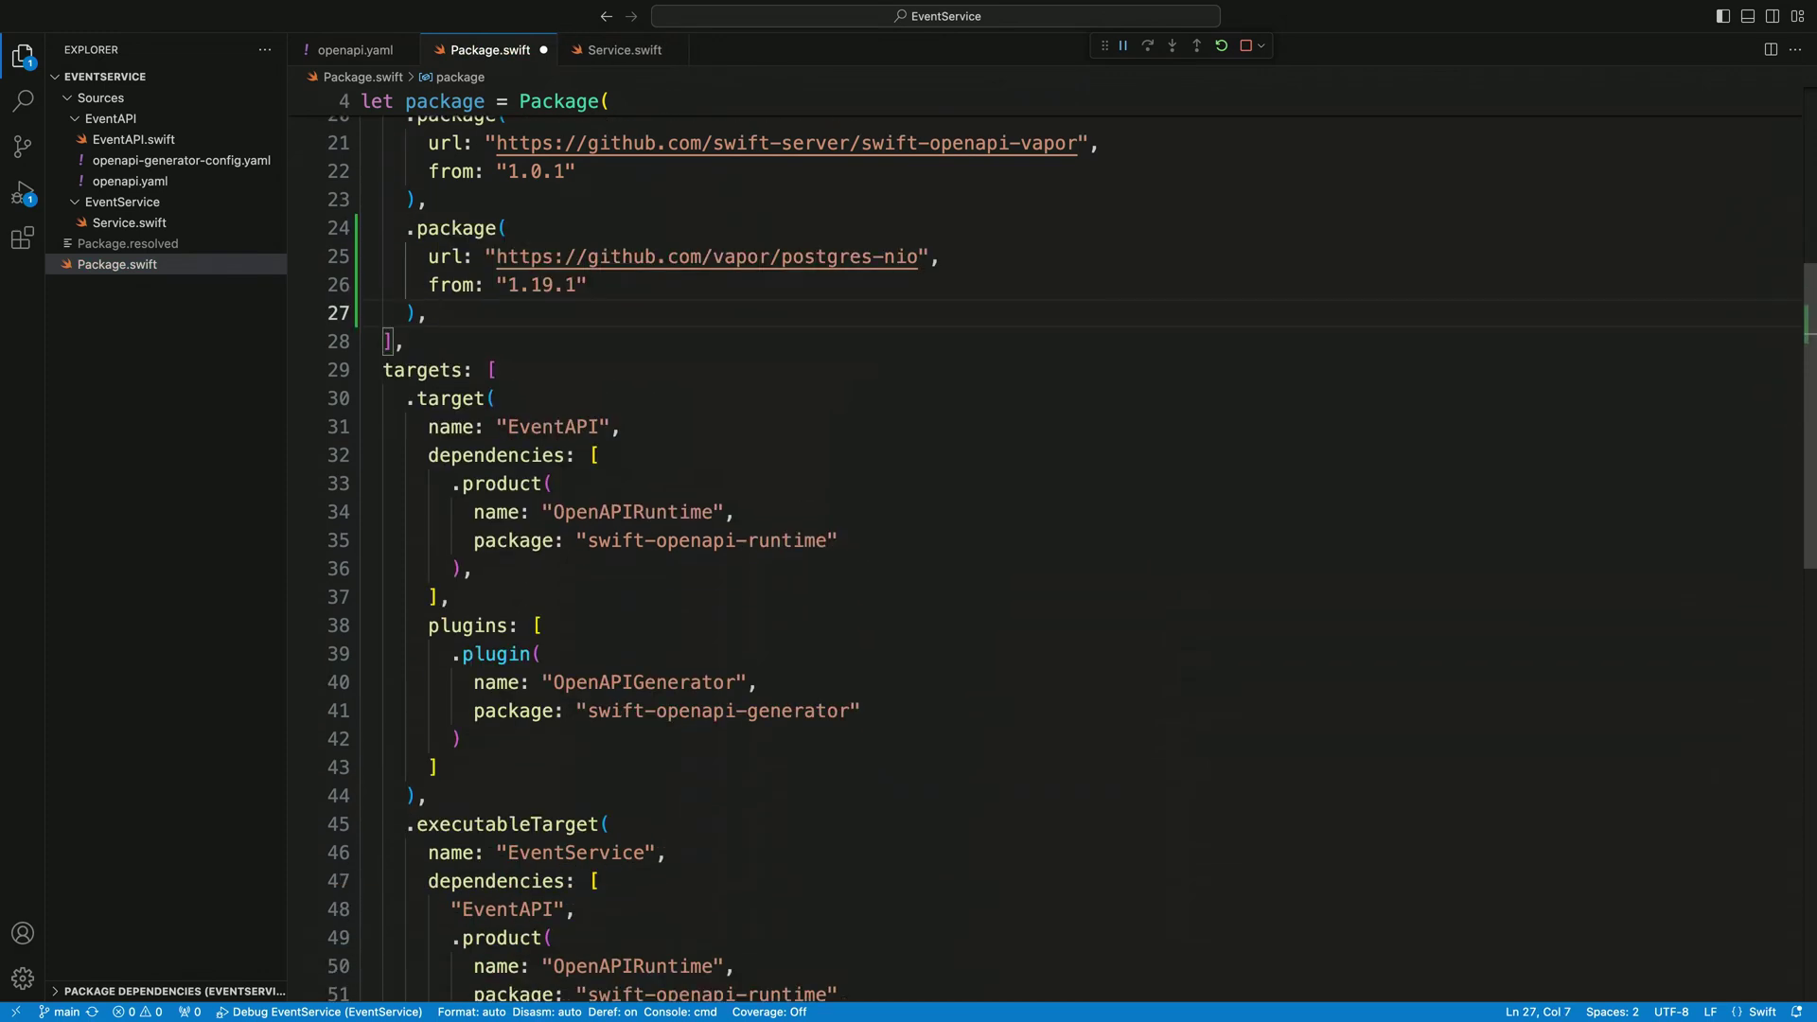
scroll(522, 768, down, 5)
scroll(521, 768, down, 2)
click(521, 769)
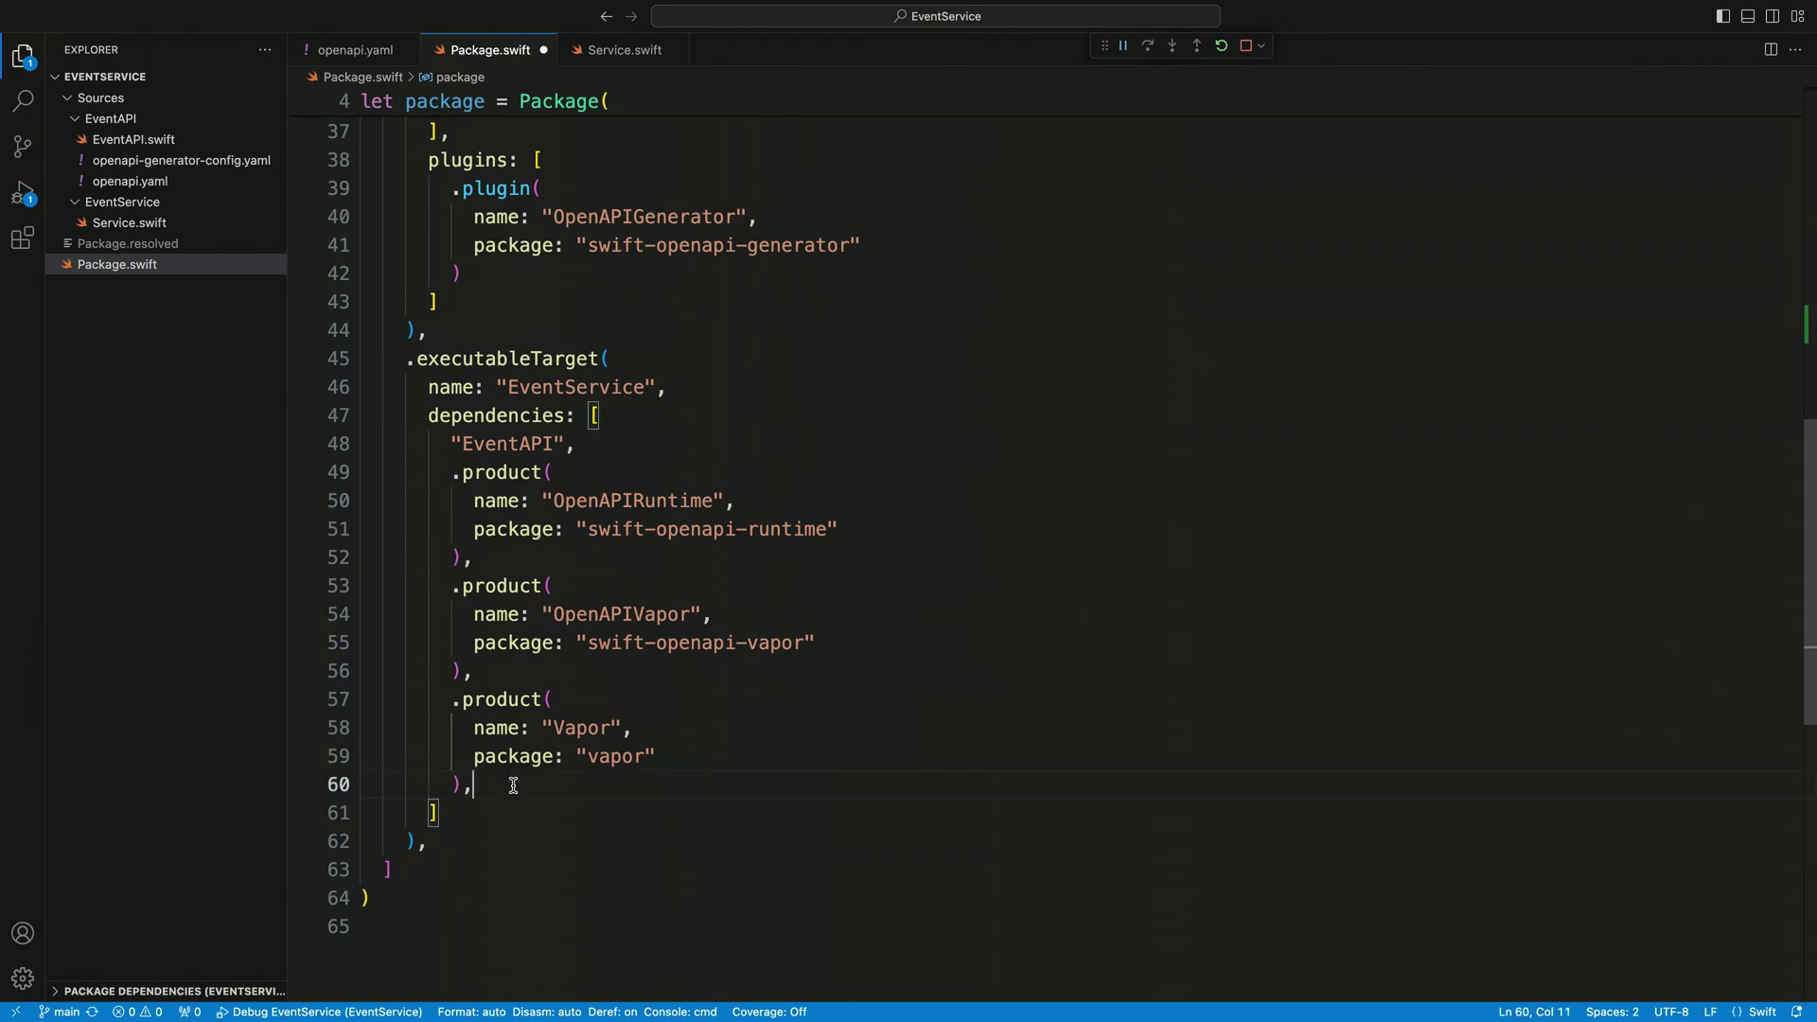
key(Return)
text(.ta)
key(Return)
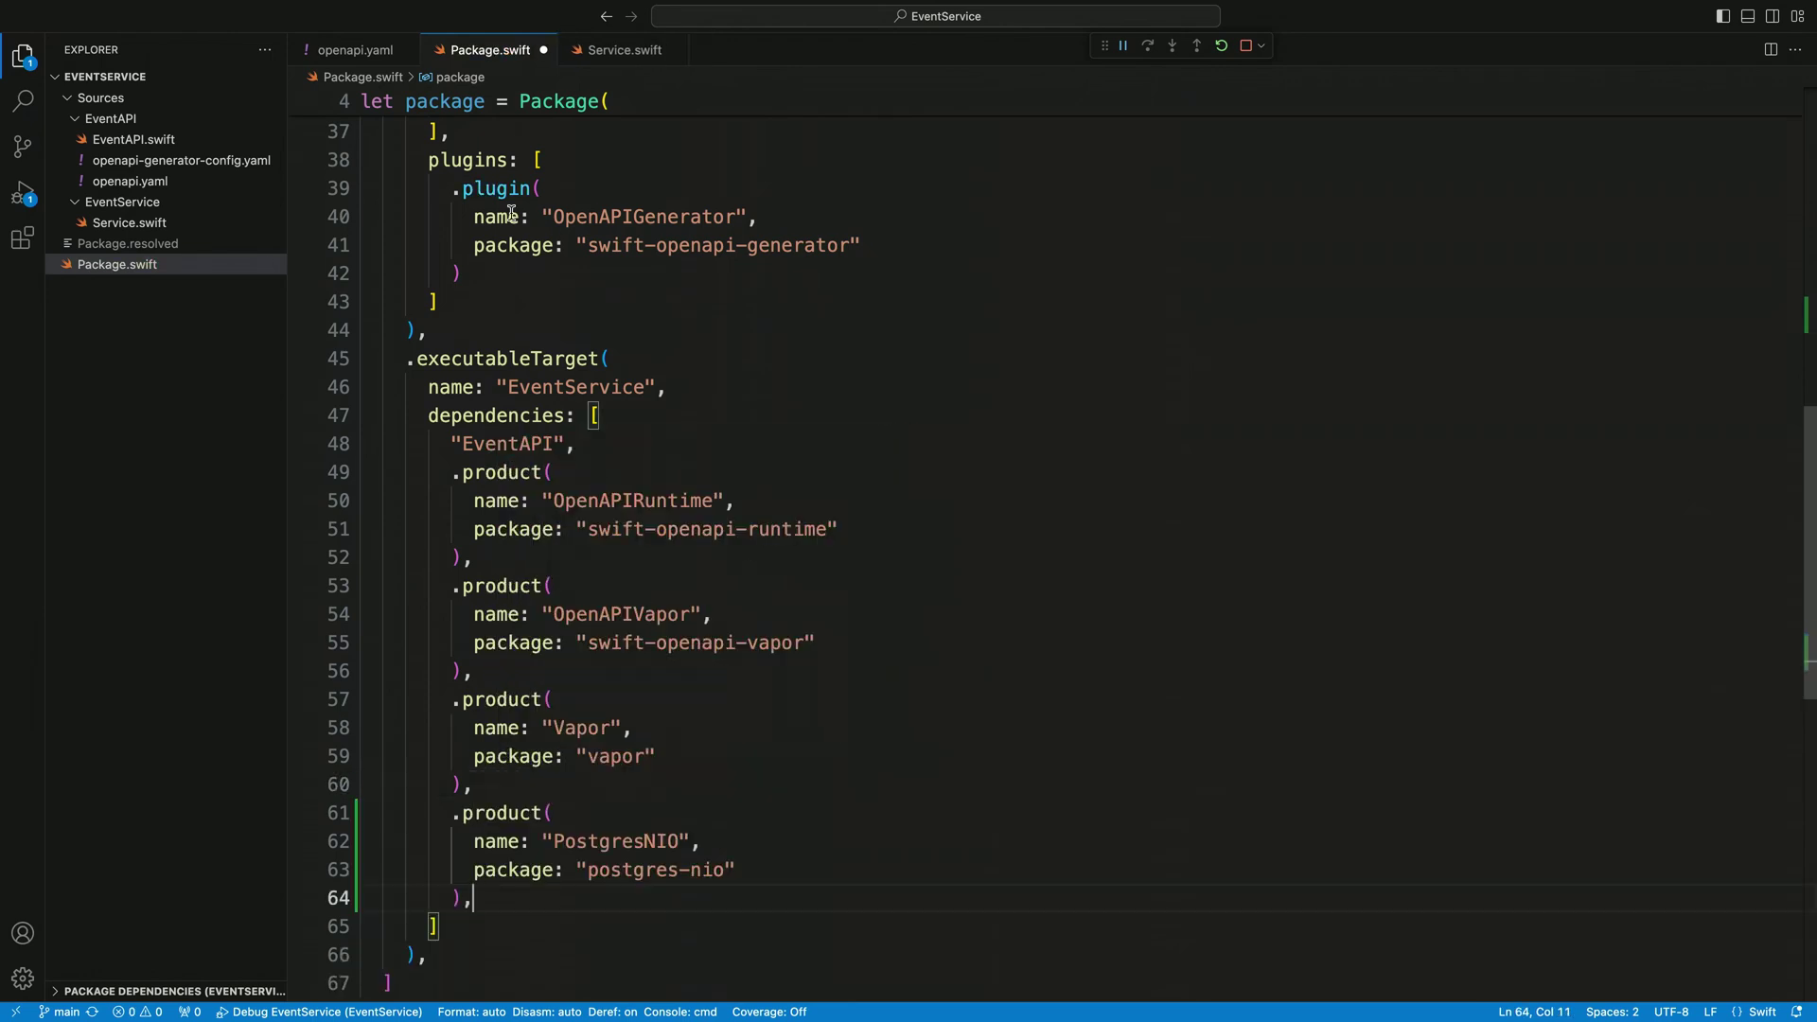
click(623, 49)
scroll(582, 266, up, 2)
scroll(582, 265, up, 1)
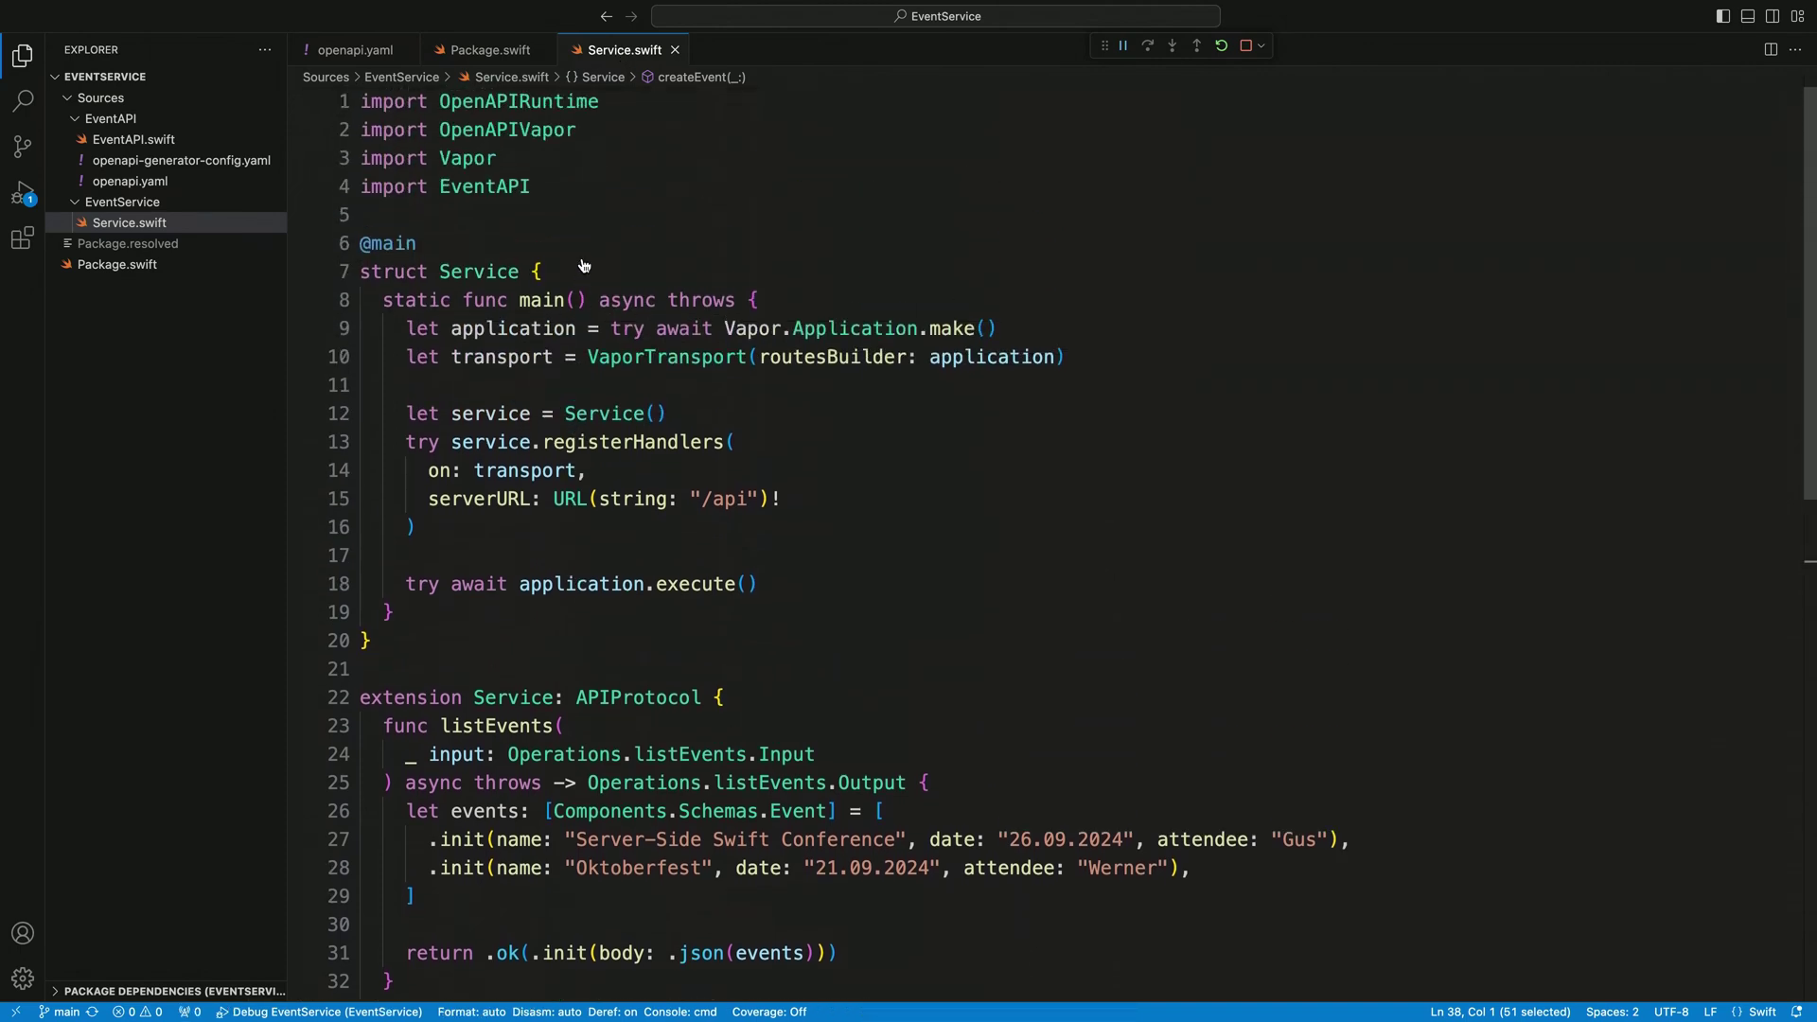
Import PostgresNIO and give the Service struct a postgresClient property.
click(583, 187)
key(Return)
text(imp)
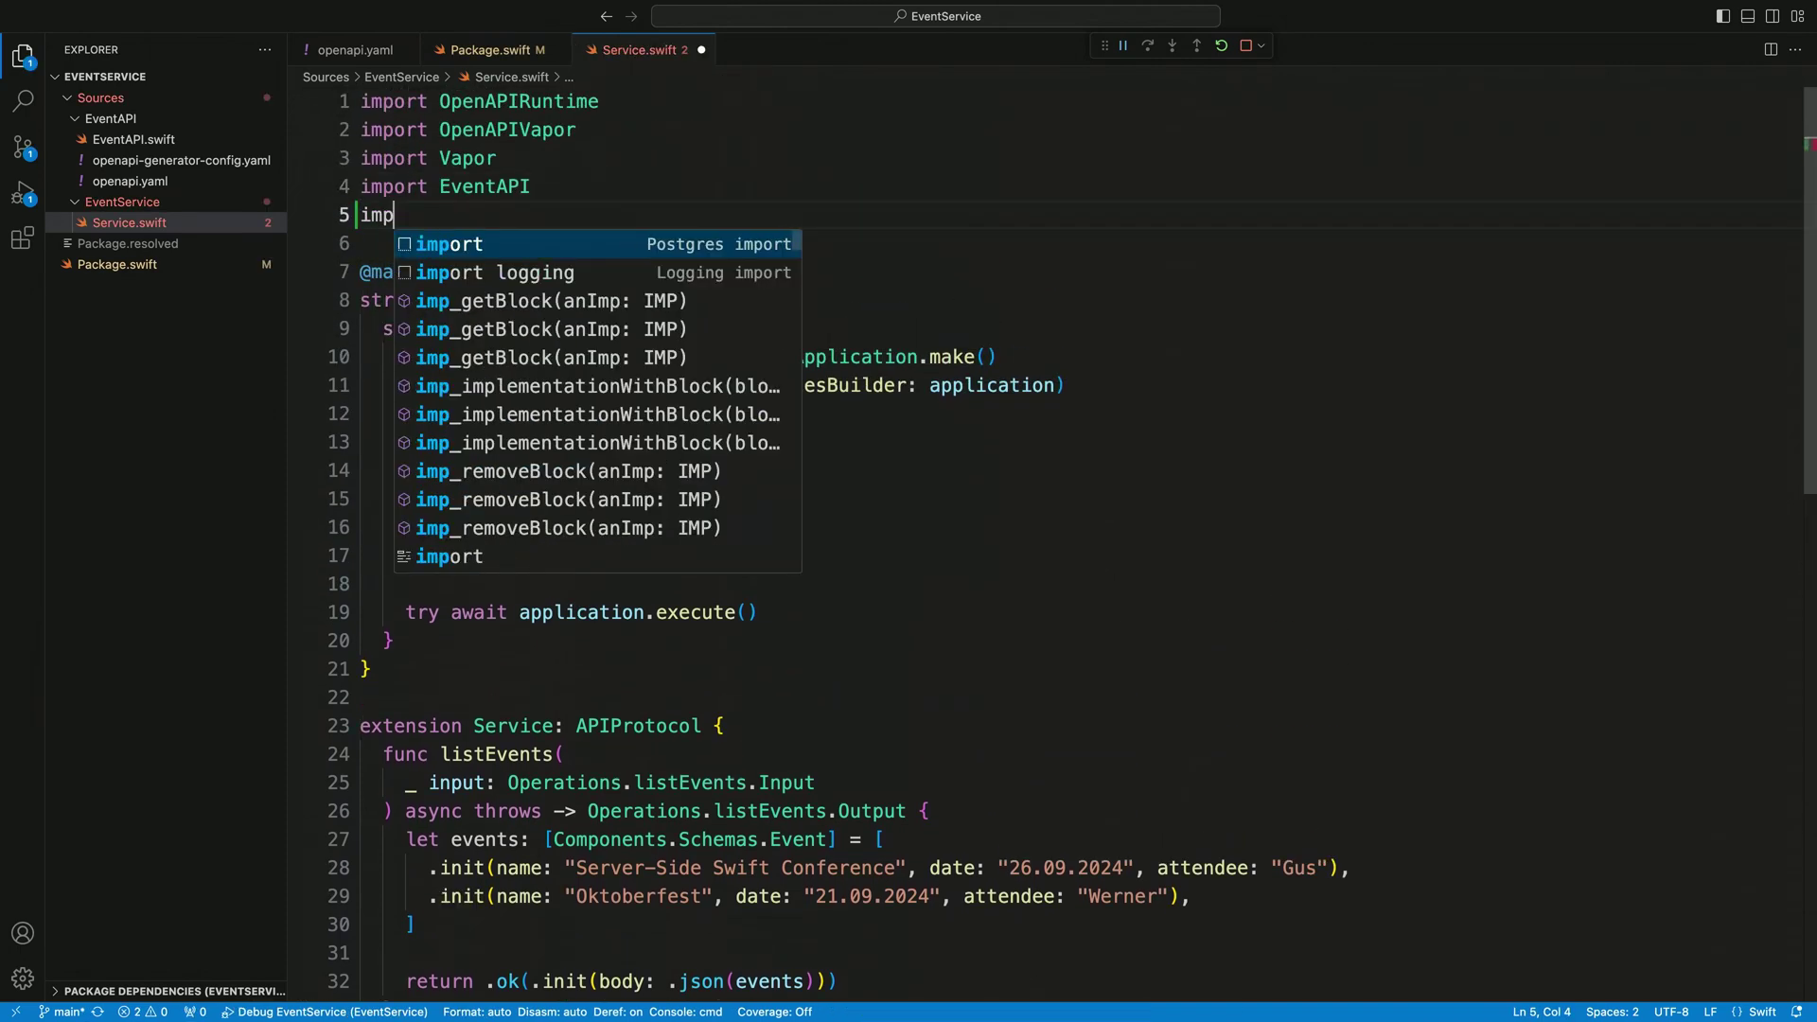
text(o)
key(Return)
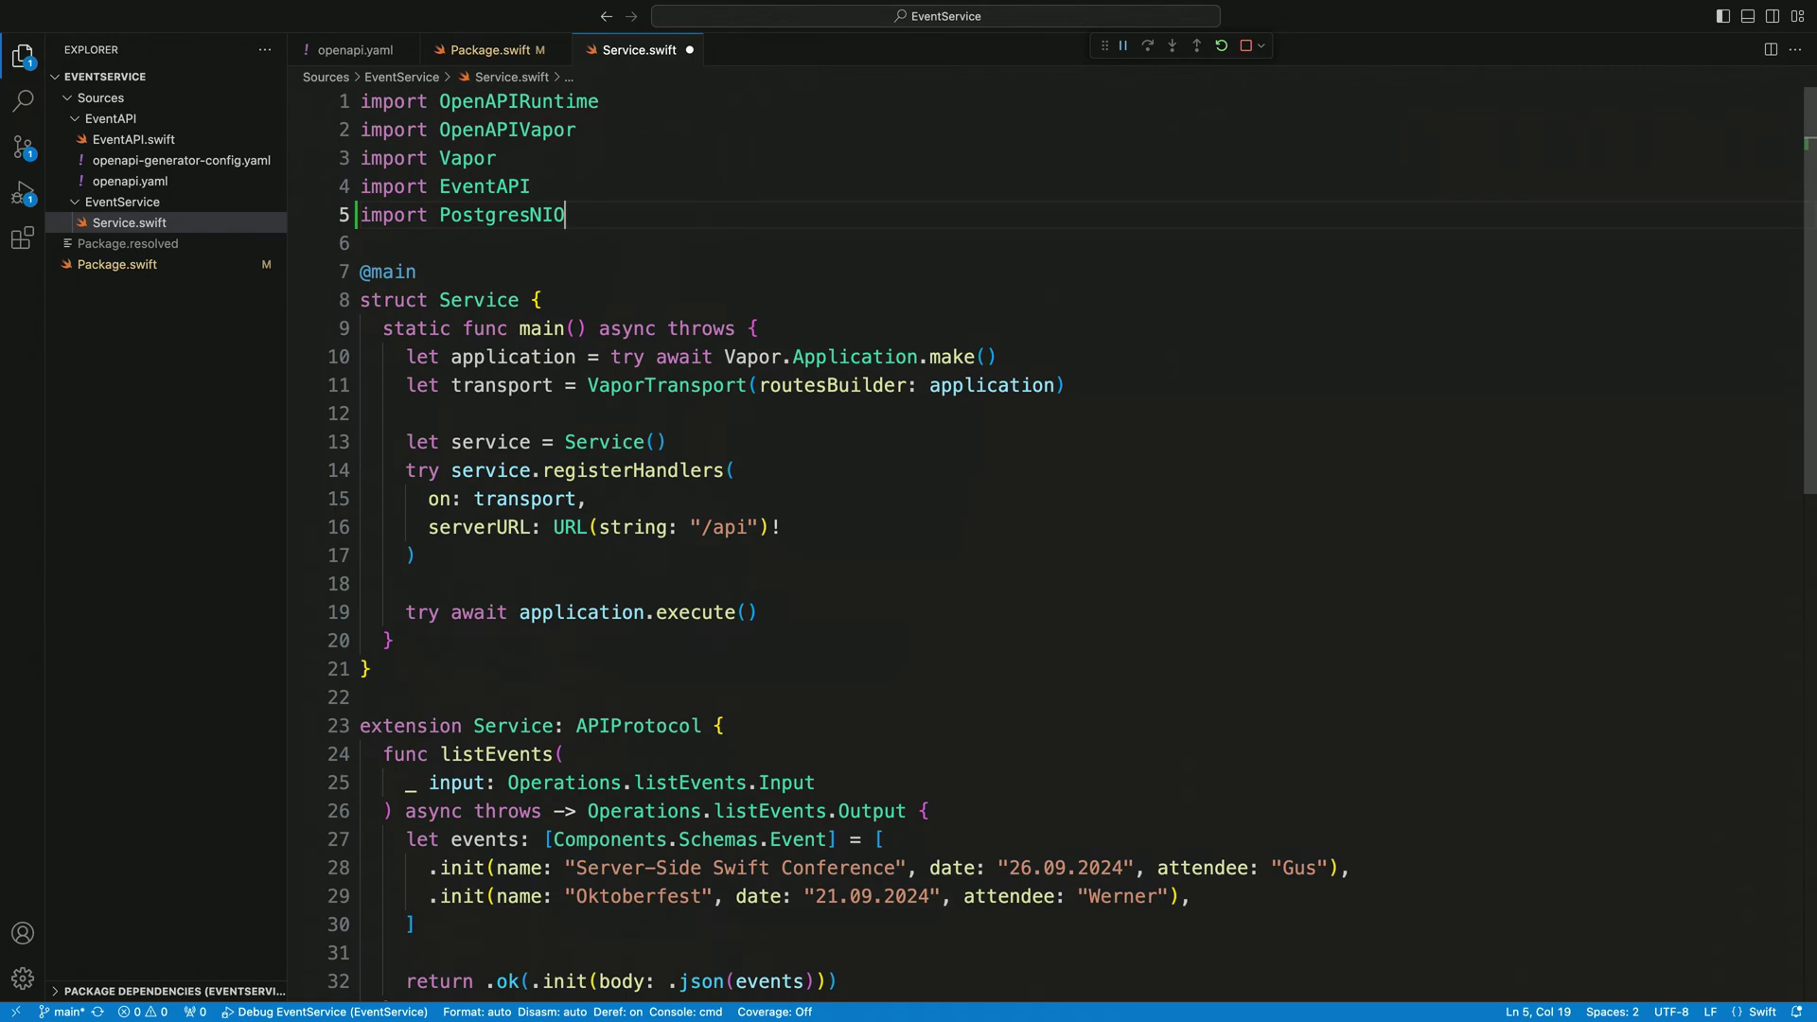
click(657, 298)
key(Return)
text(let postgresClient: PostgresClient)
key(Return)
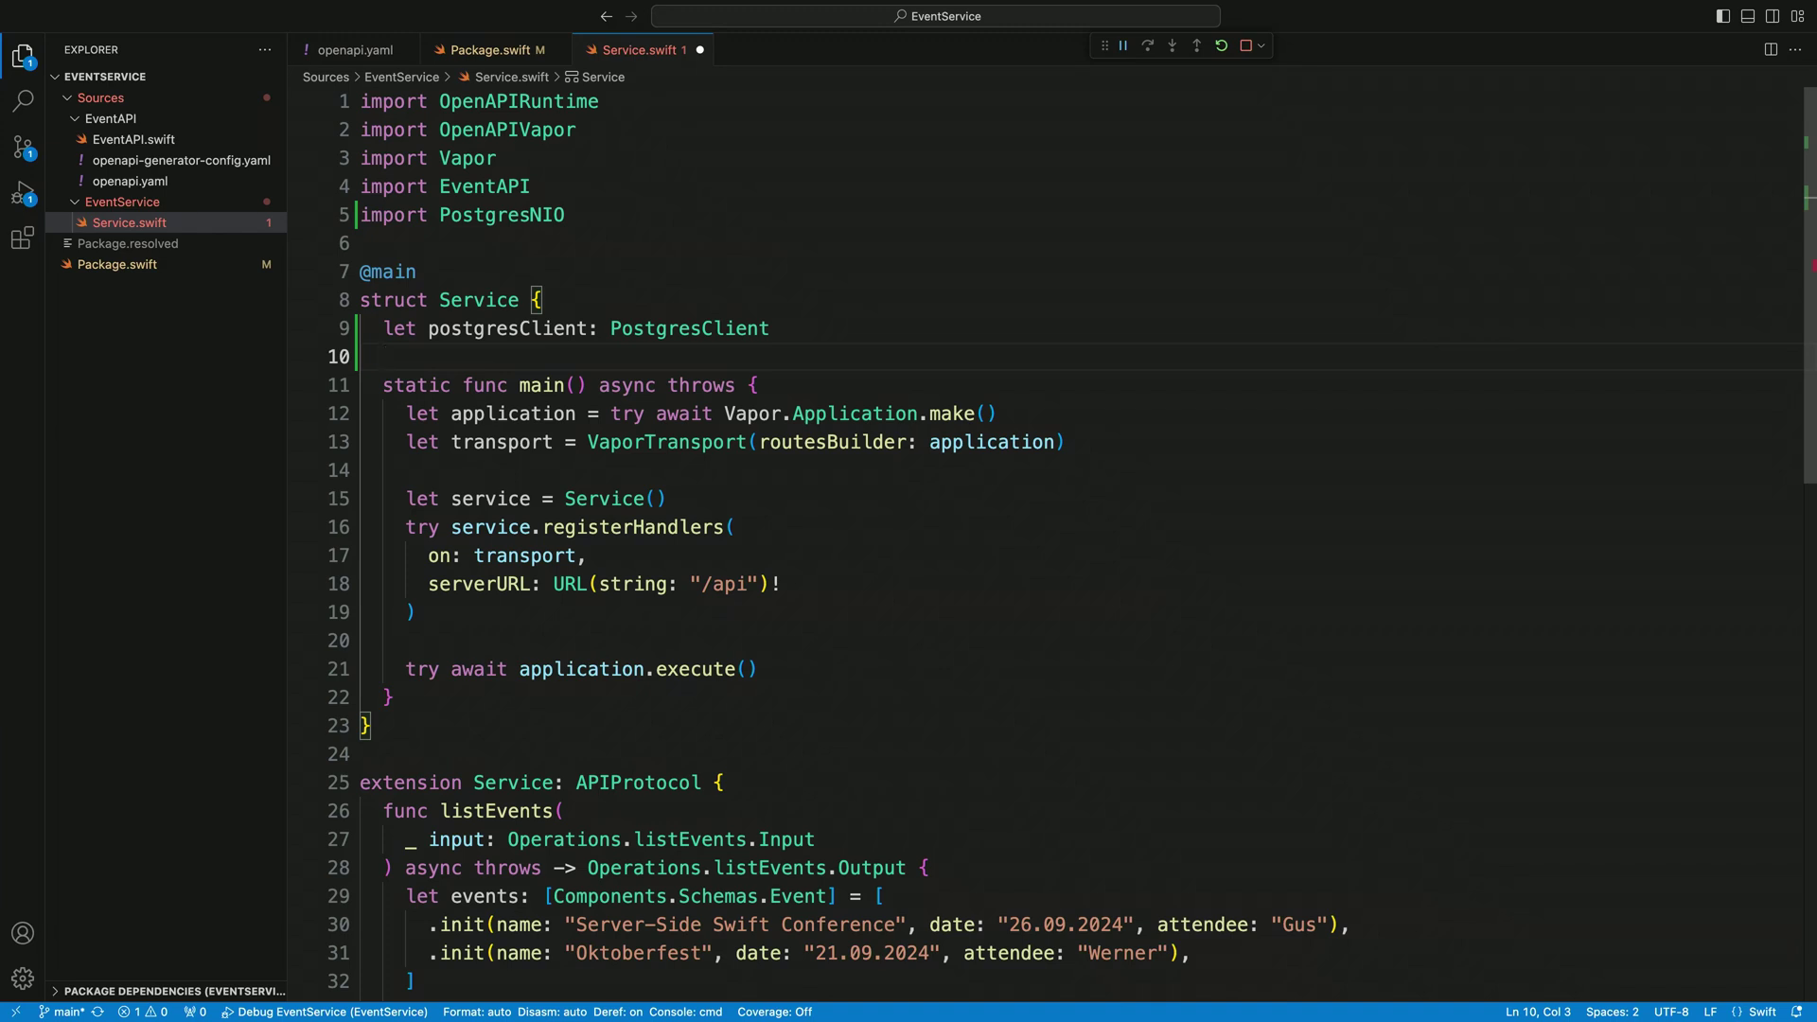
scroll(923, 634, down, 5)
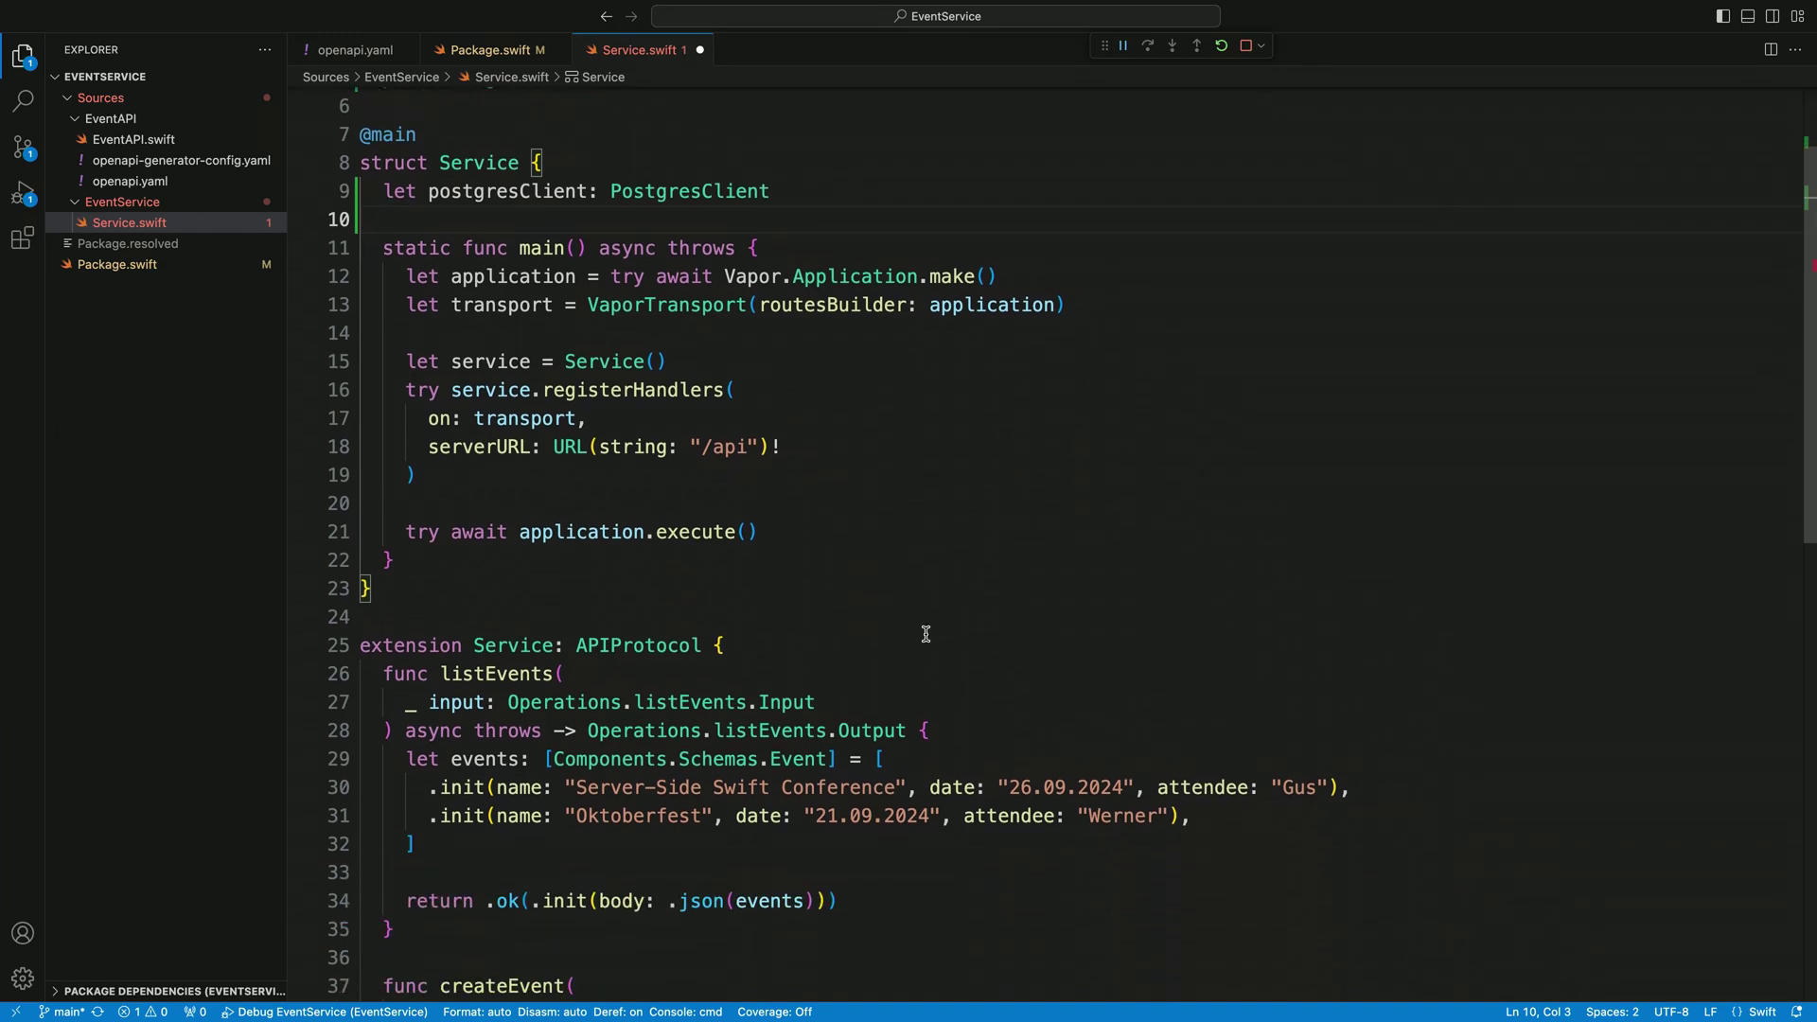
Replace listEvents' hard-coded events with a SELECT query decoding rows, and save.
click(943, 728)
key(Return)
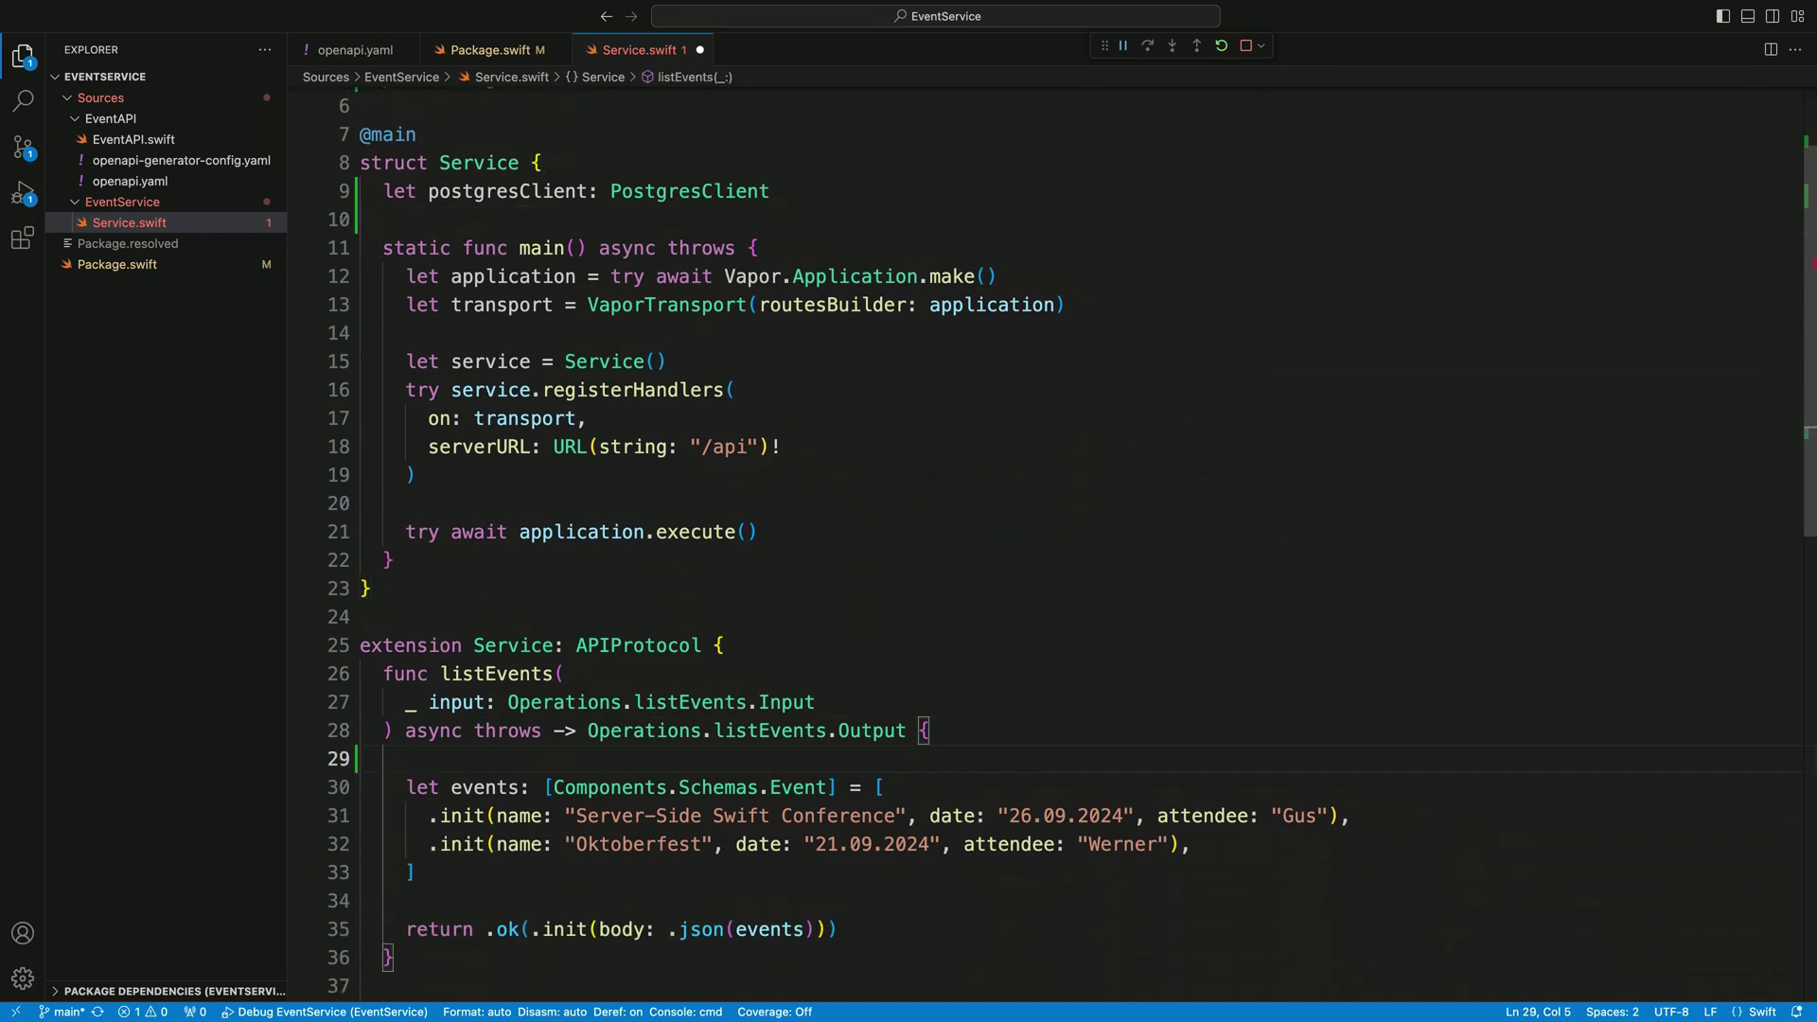
text(se)
key(Return)
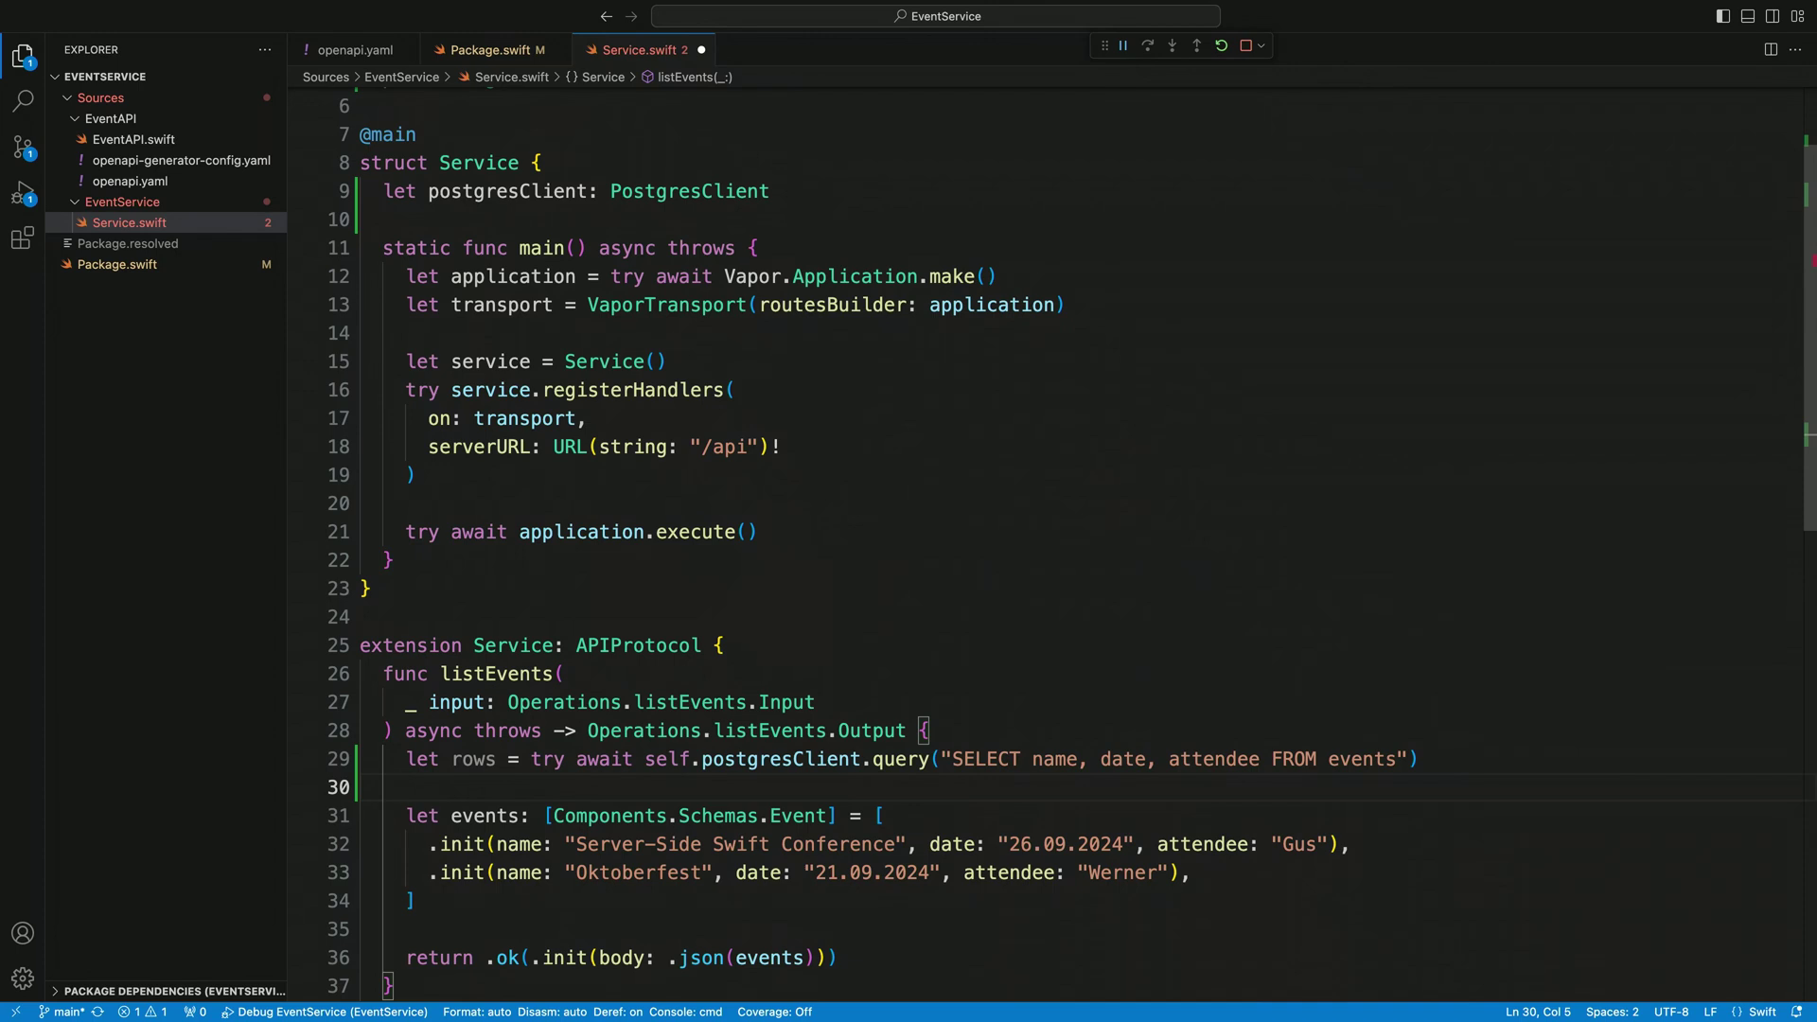
drag(415, 901, 408, 816)
text(var events = [Components.Schemas.Event]() for try await (name, date, attendee) in rows.decode((String, String, String).self) { events.append(.init(name: name, date: date, attendee: attendee)) })
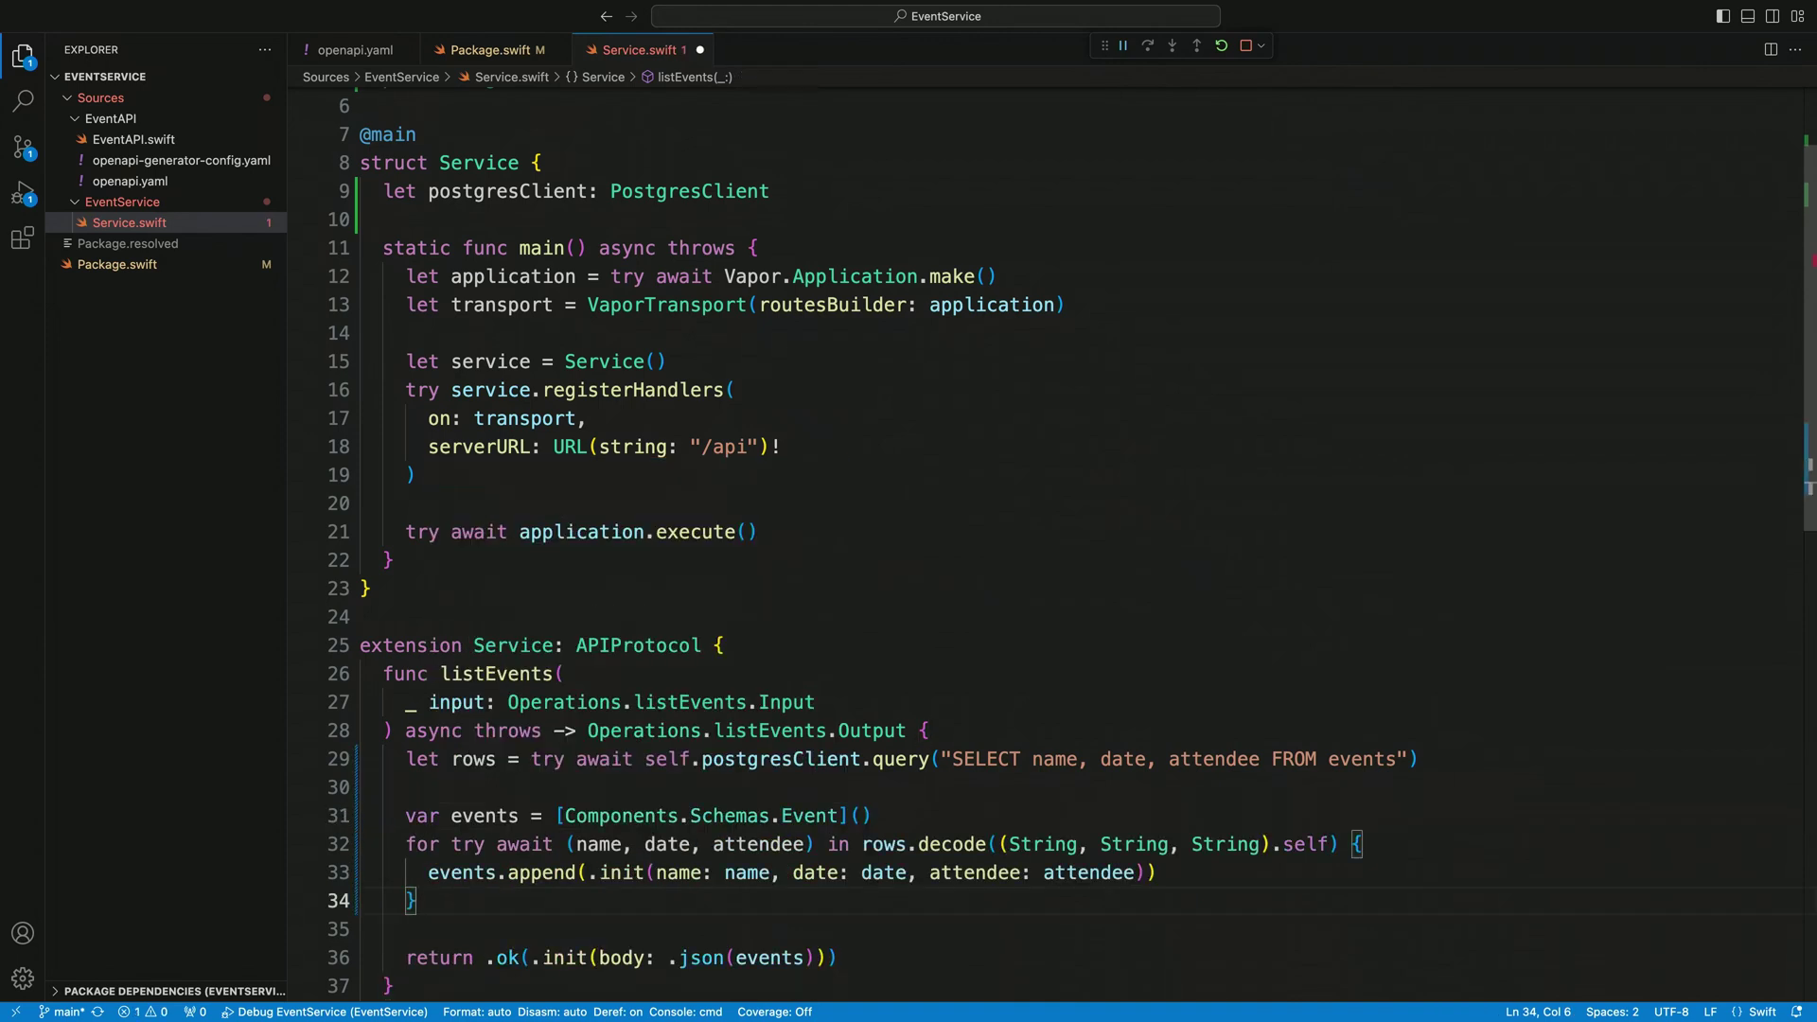
key(super+s)
Create a localhost PostgresClient in main and pass it to the Service initializer.
click(498, 331)
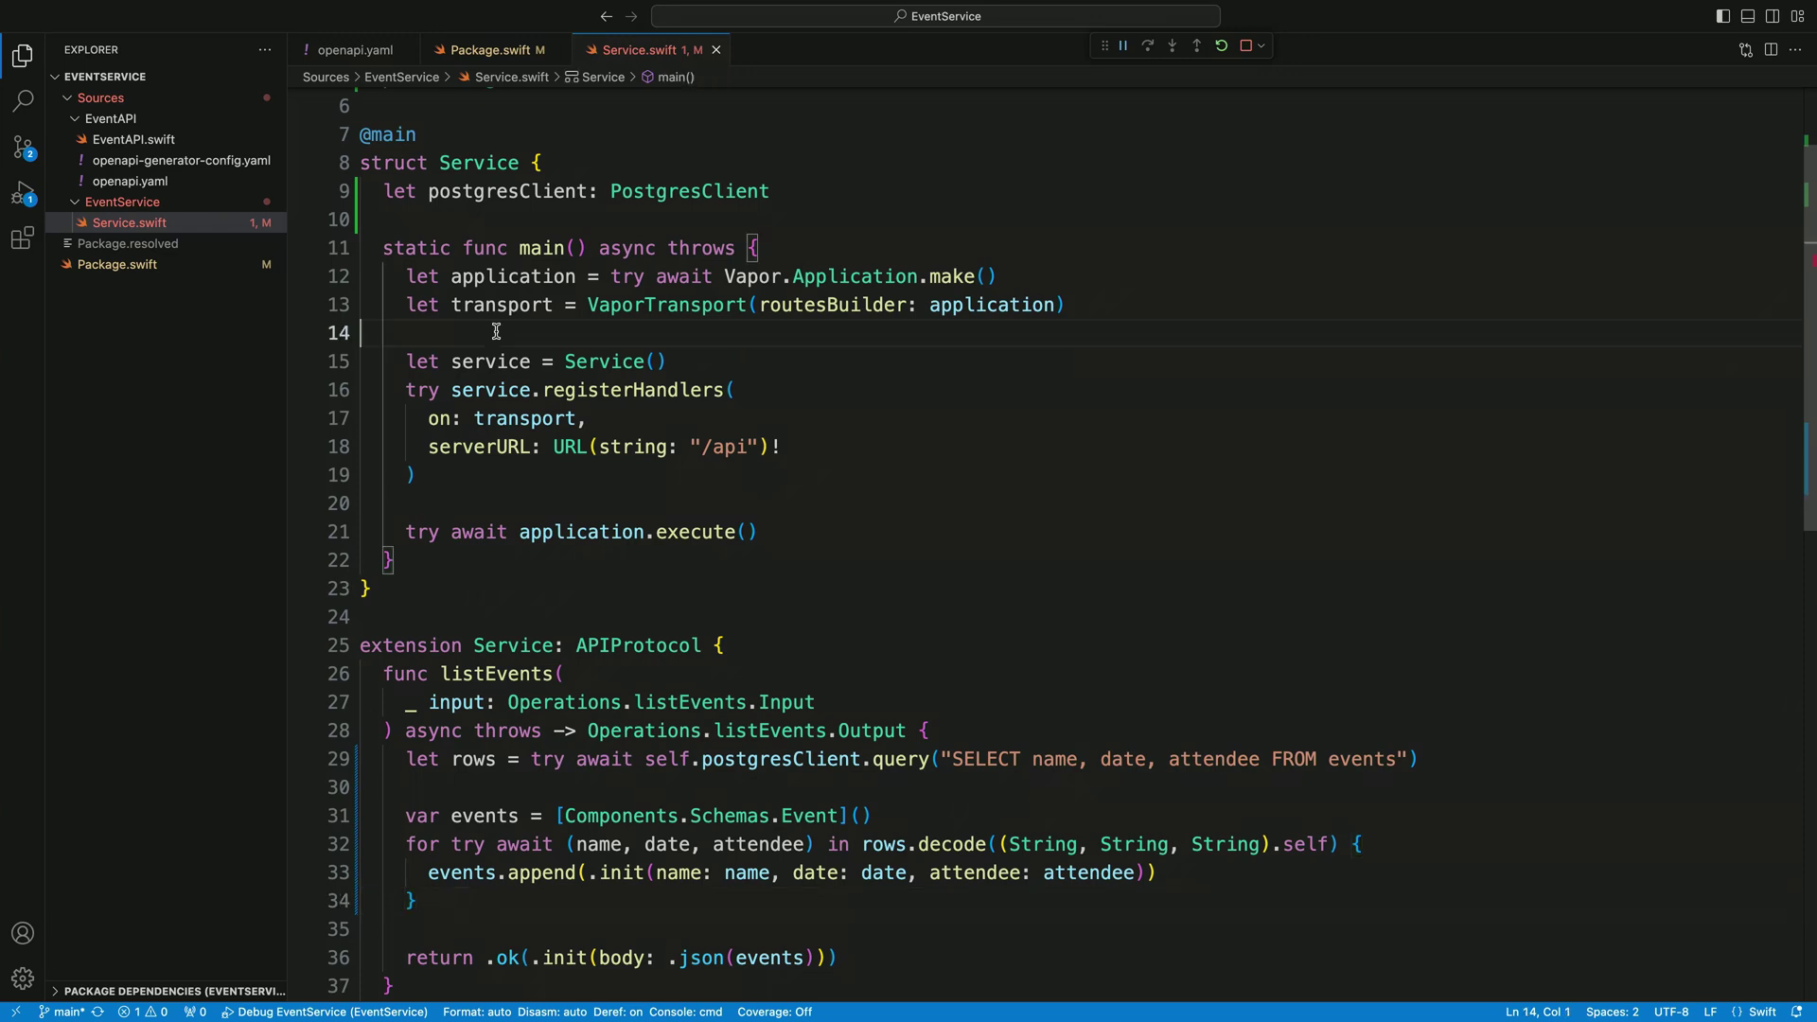
key(Return)
text(crea)
key(Return)
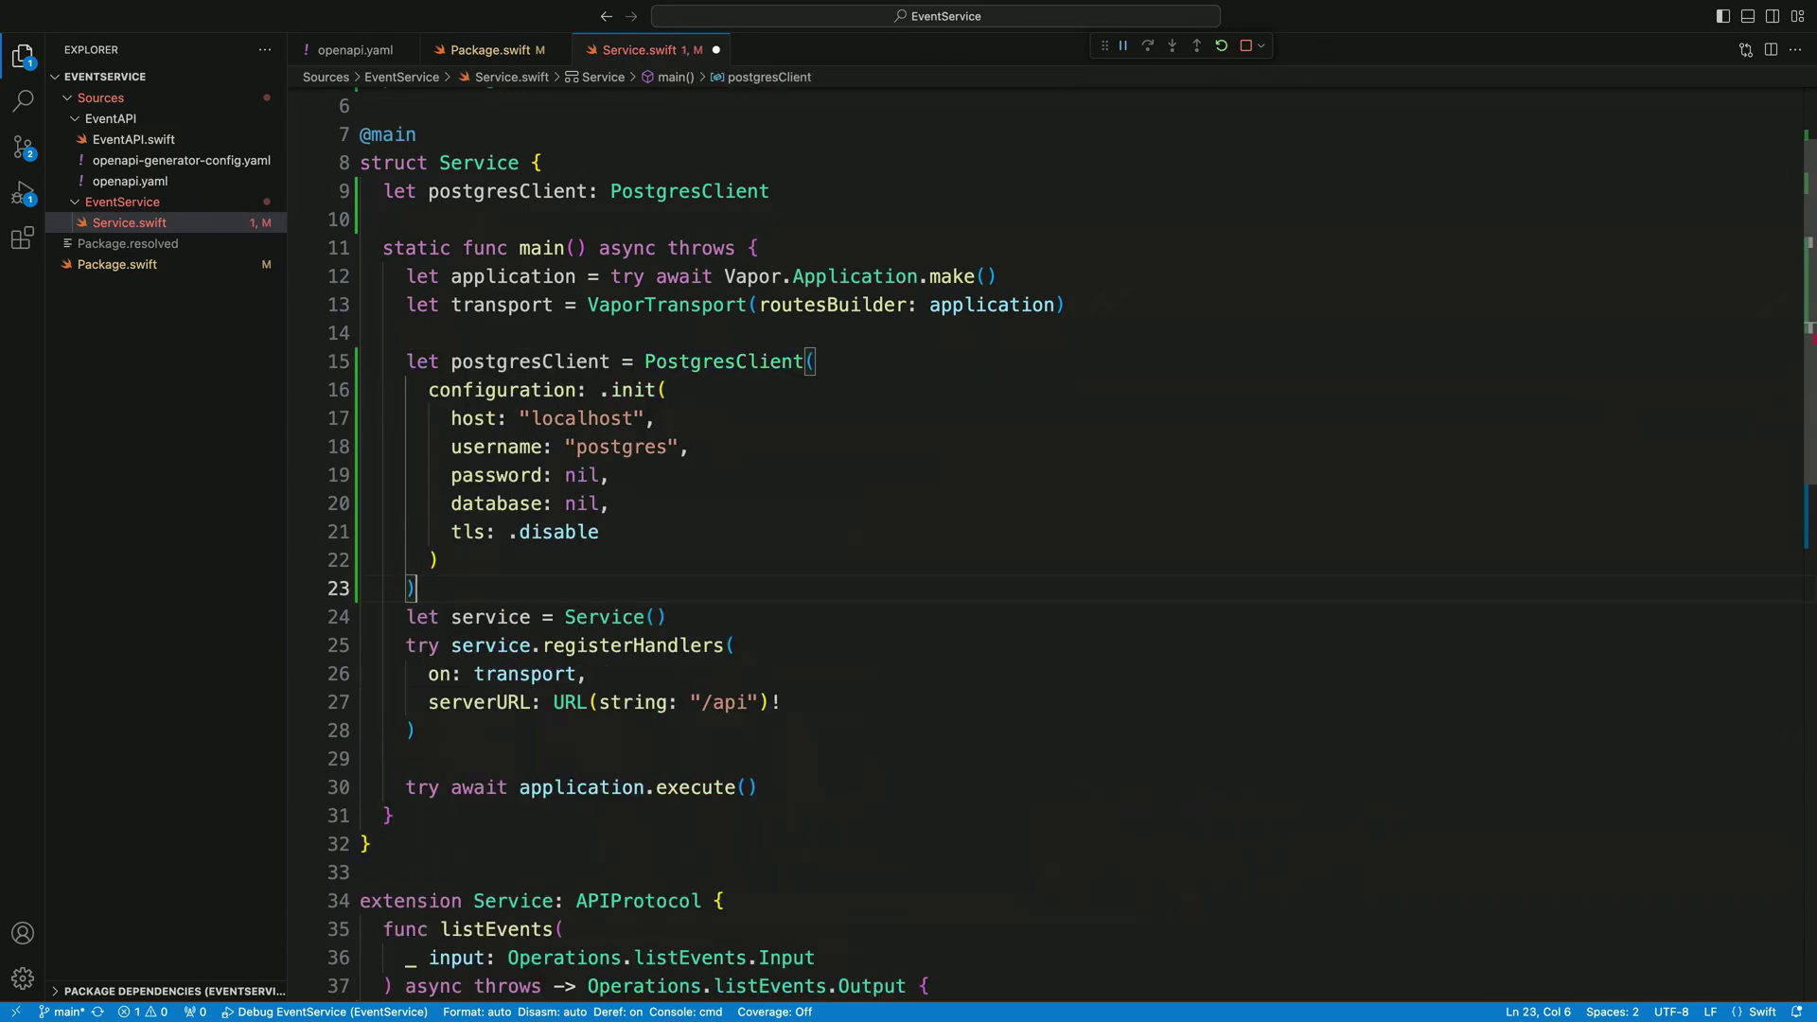
click(656, 615)
text(pa)
key(Return)
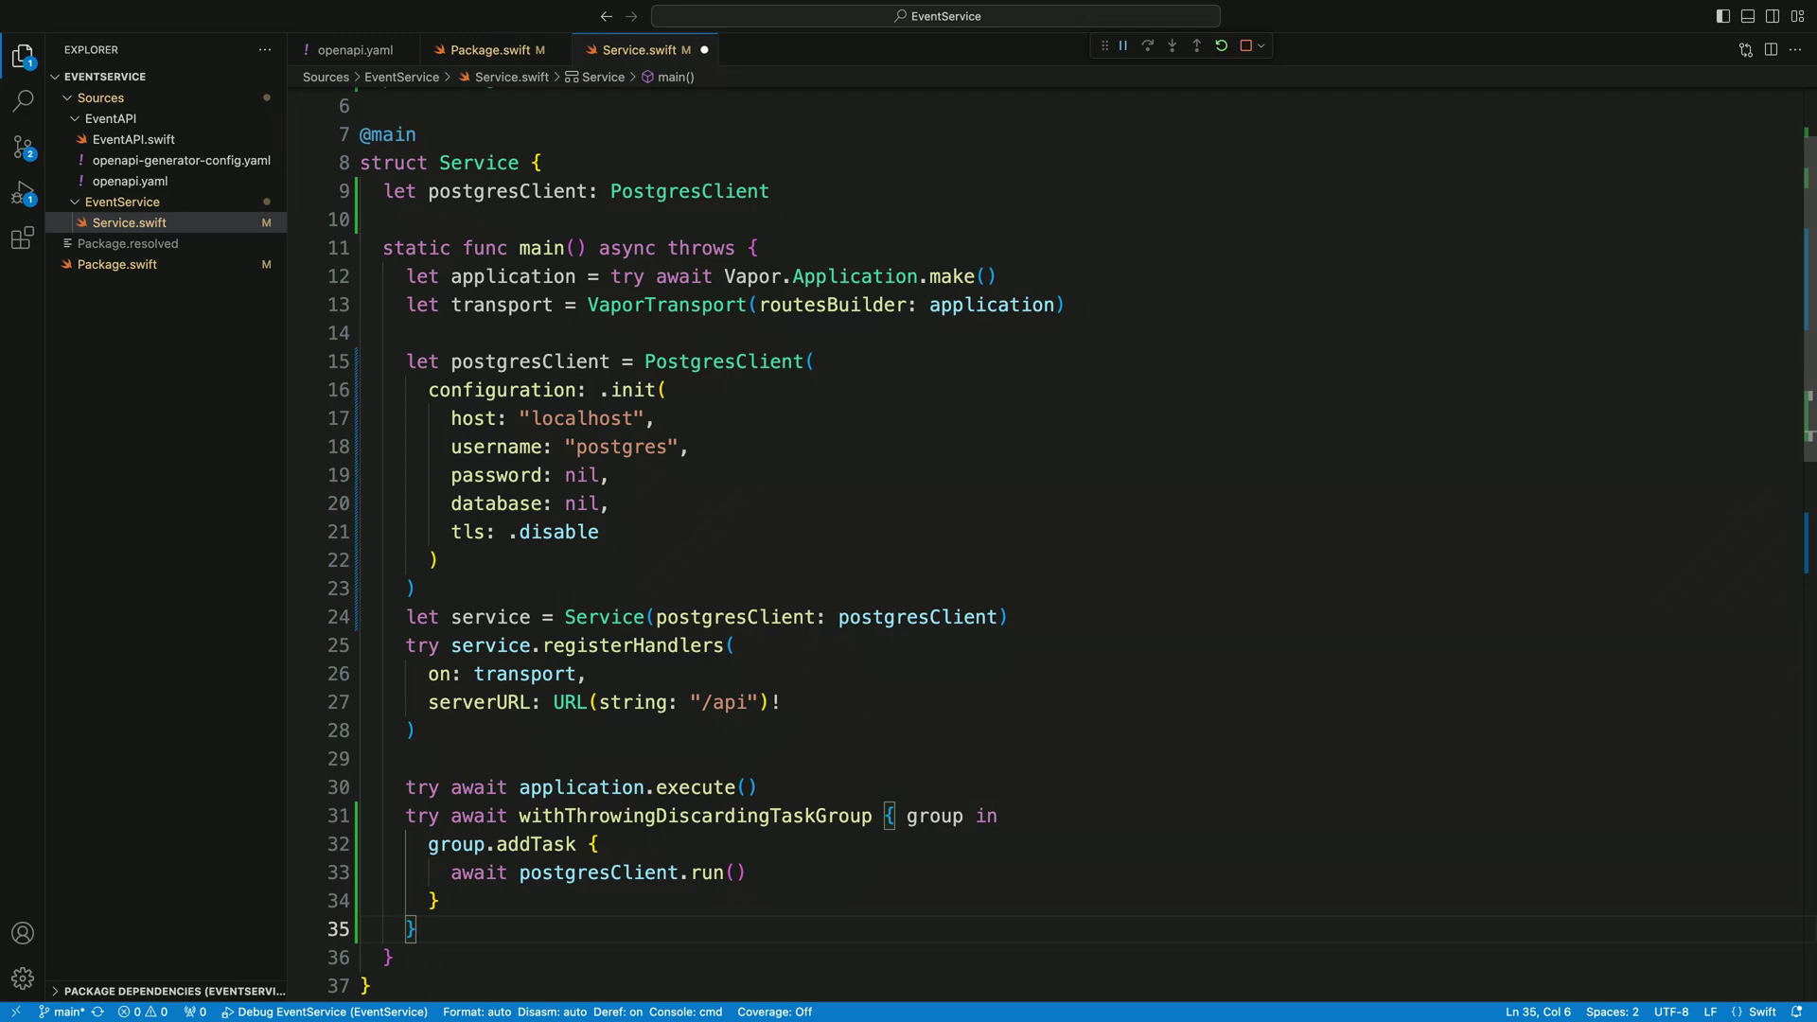
Run the client and application.execute() together in a discarding task group, then restart the service.
click(771, 787)
key(shift+Up)
key(BackSpace)
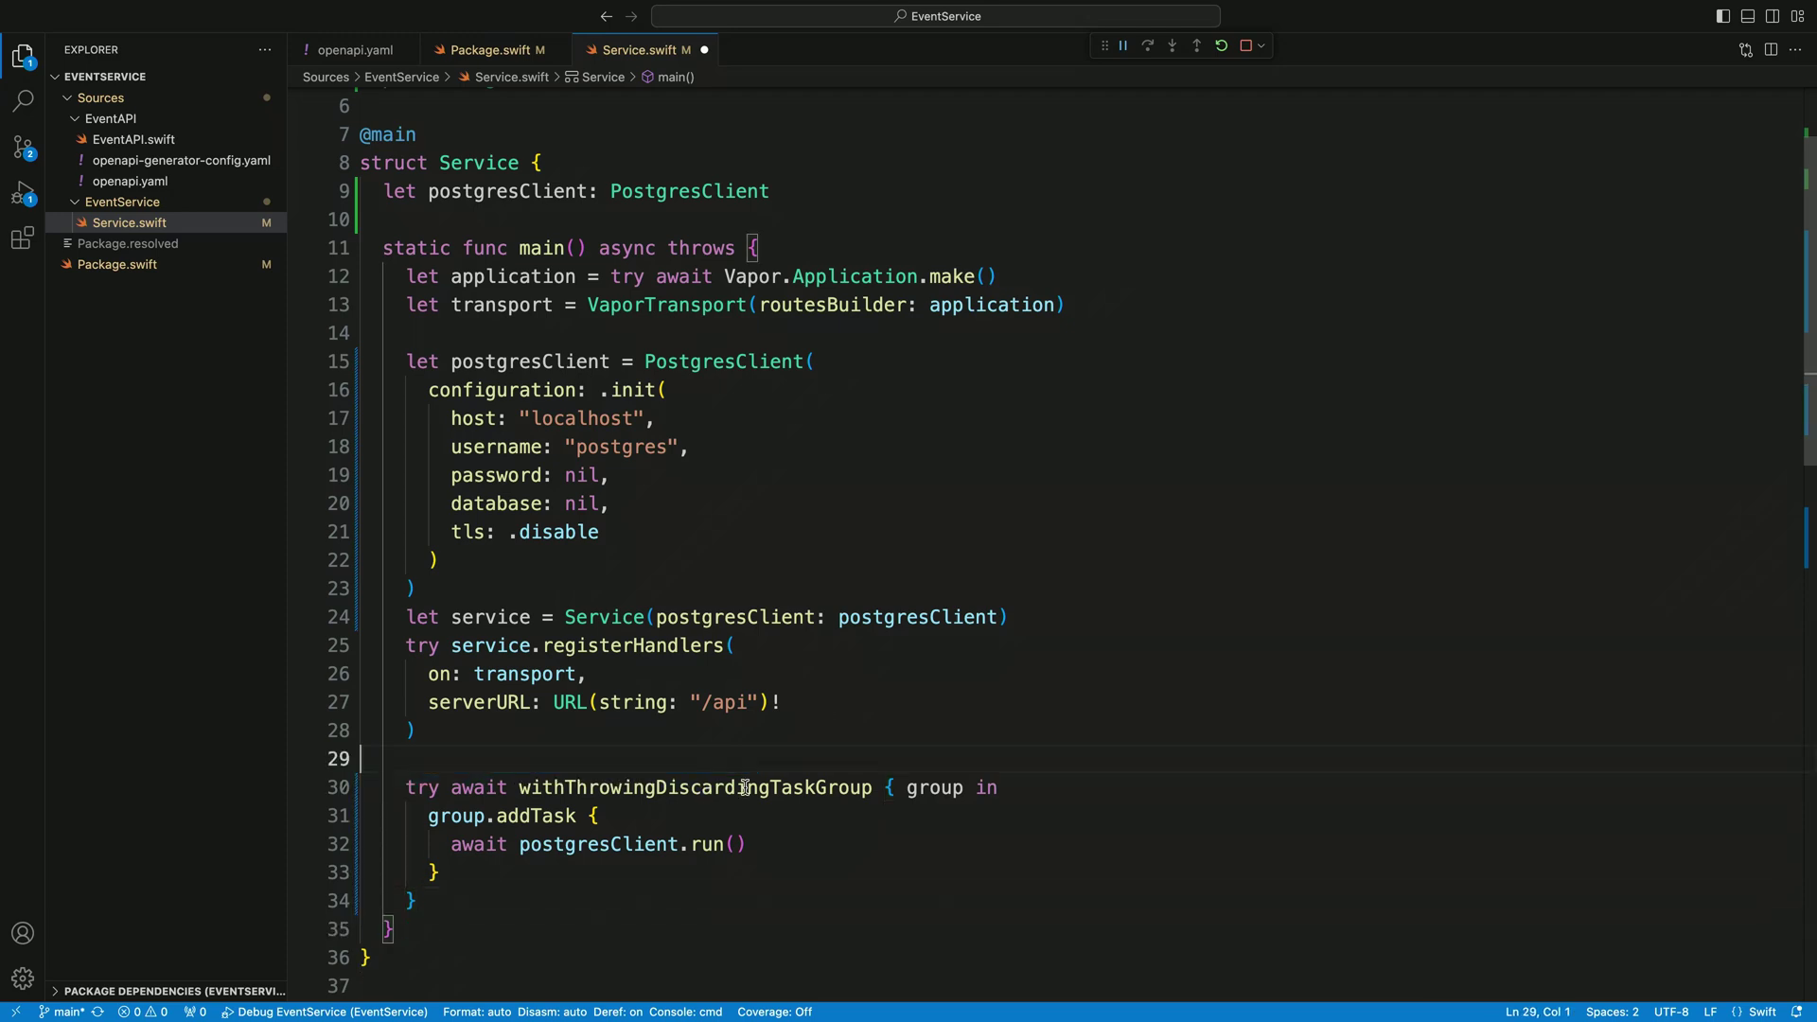
click(540, 871)
key(Return)
text(chil)
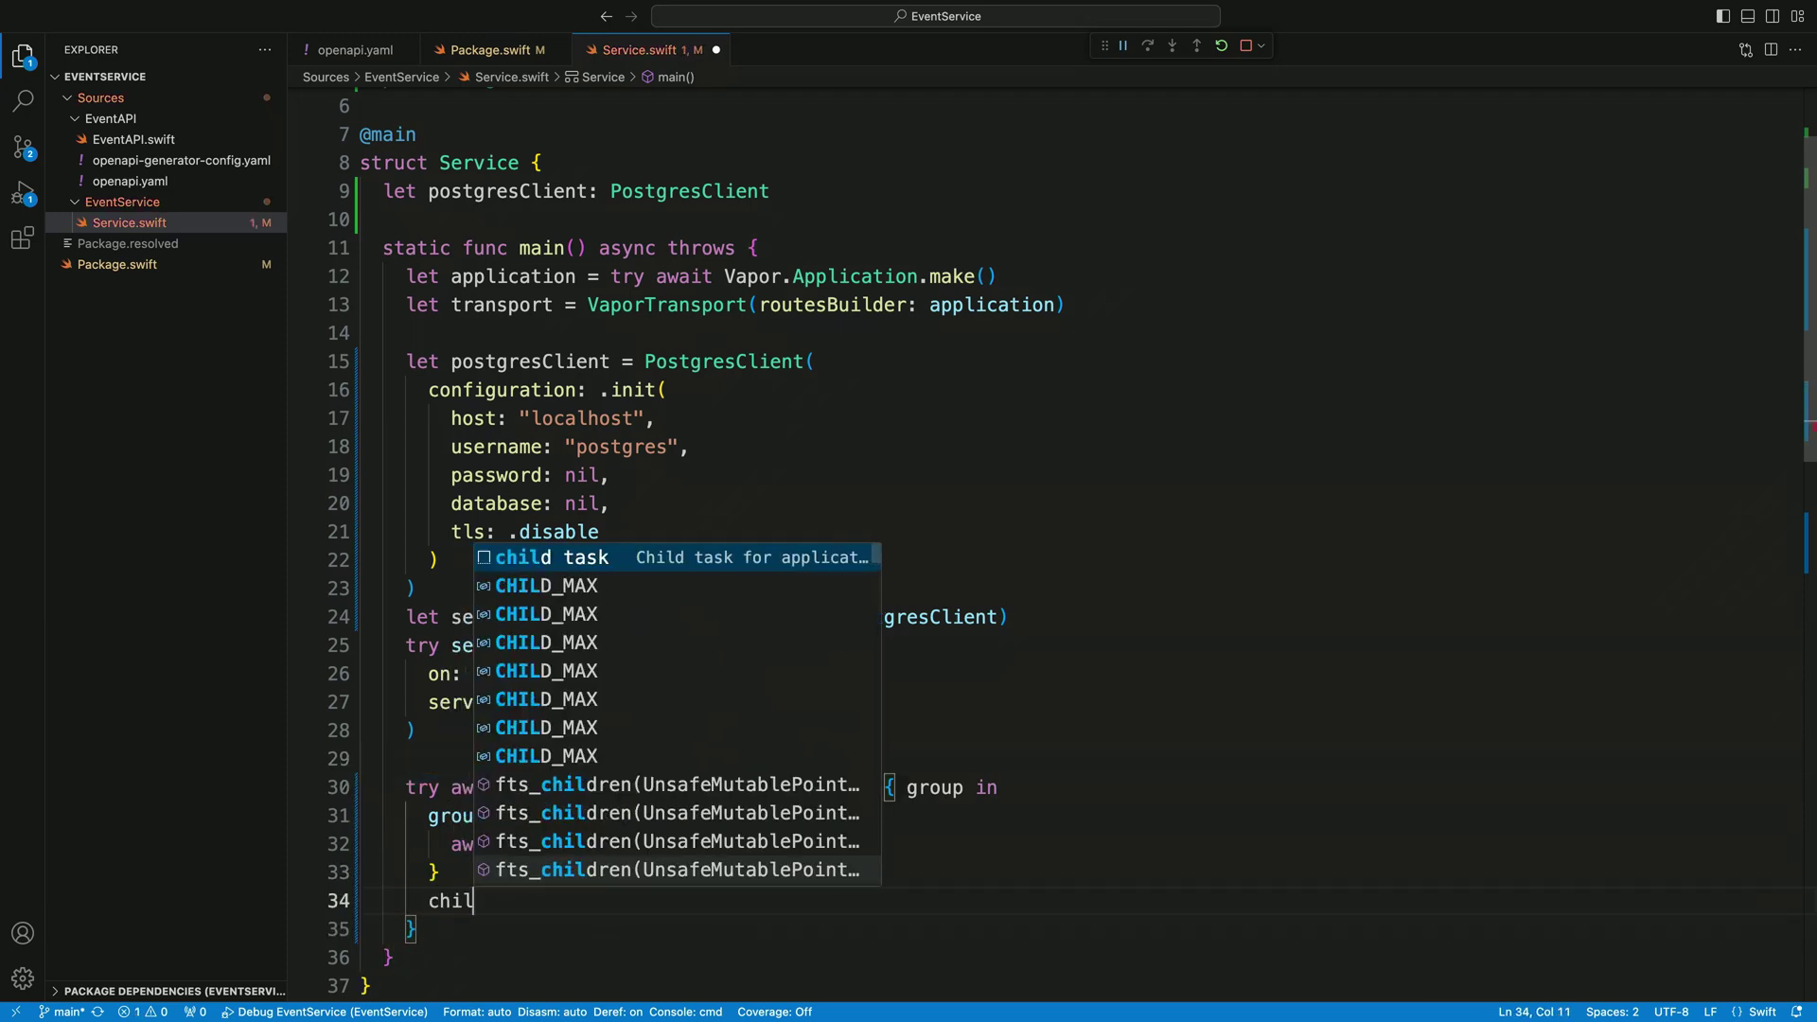
key(Return)
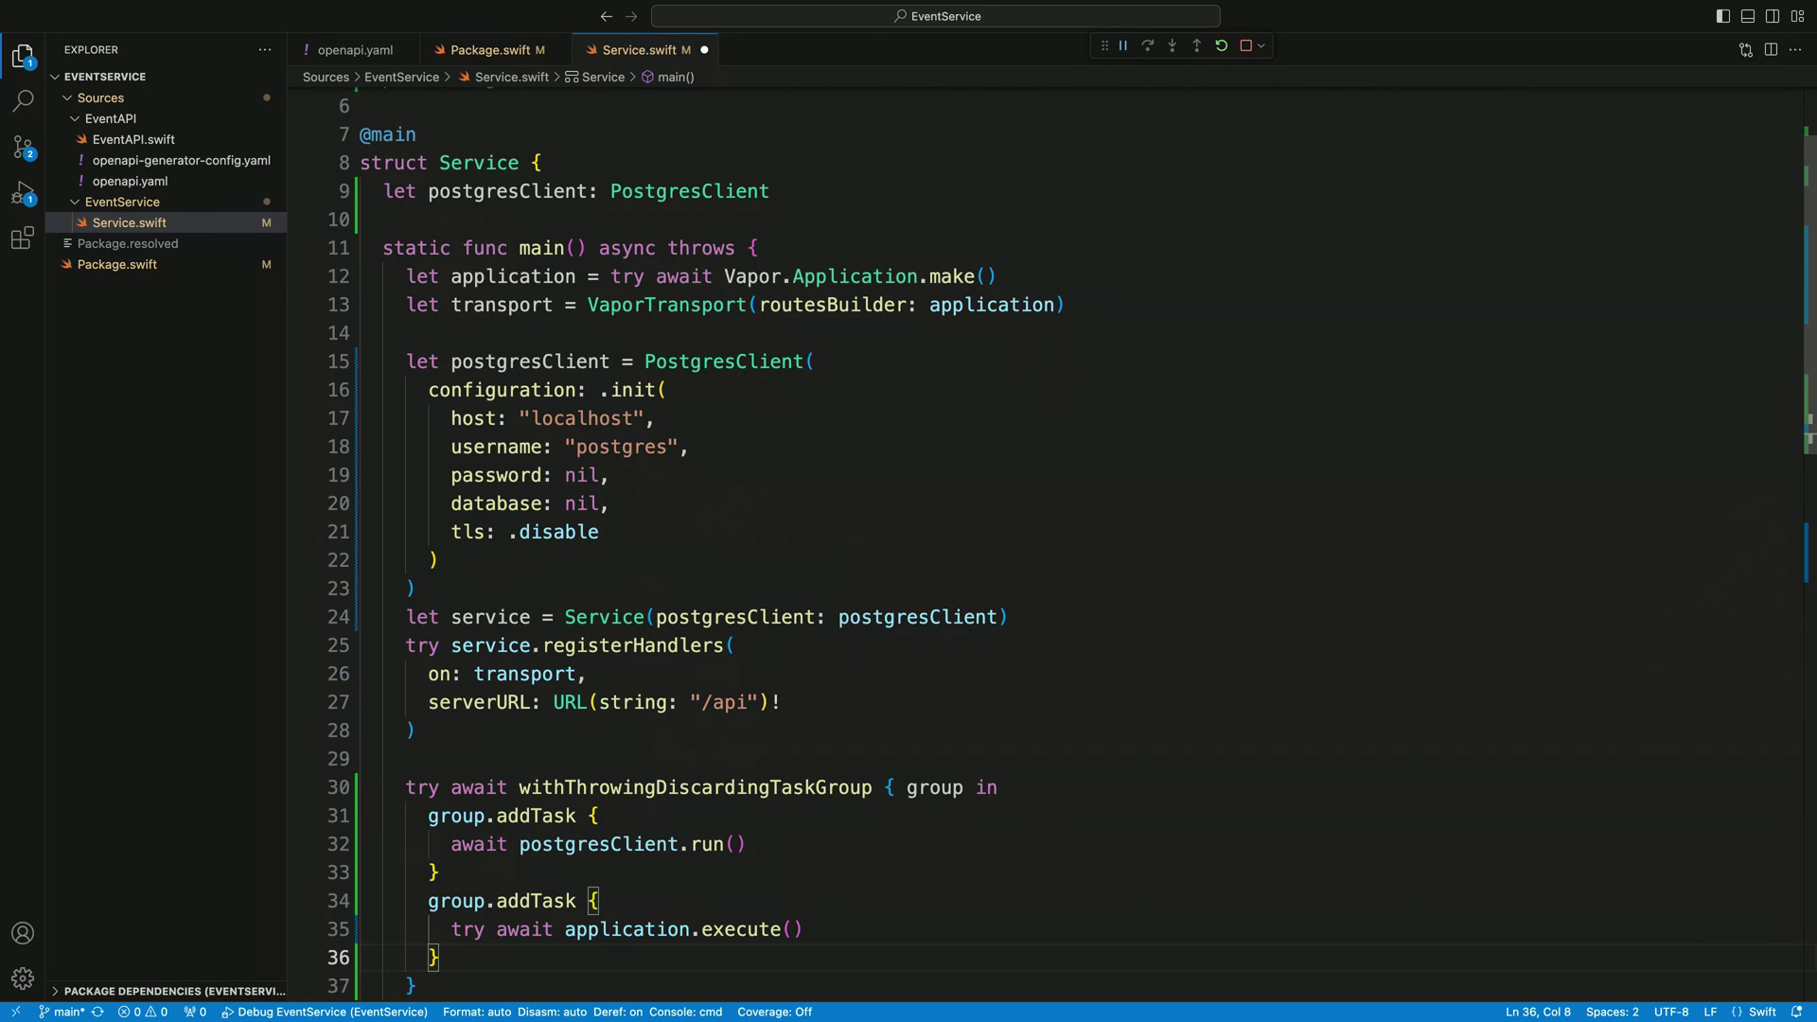
click(1221, 45)
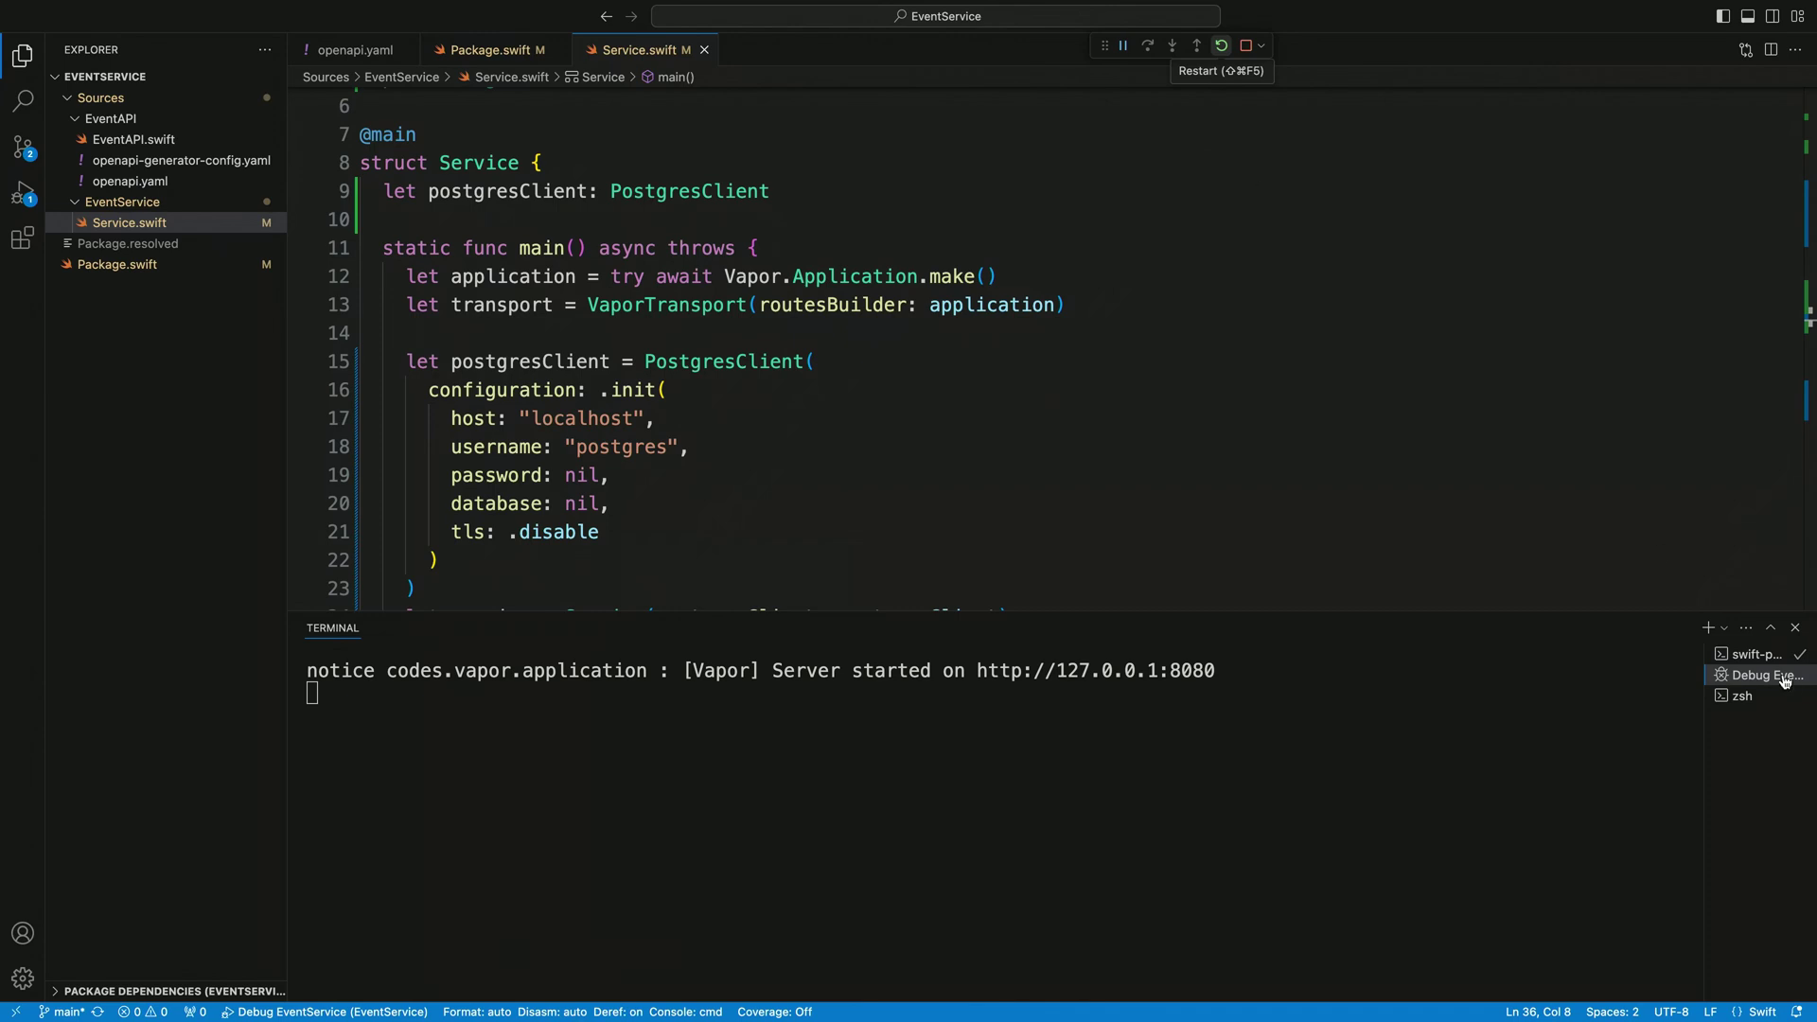
Rerun the curl GET to /api/events in zsh and get back an empty array.
click(1746, 696)
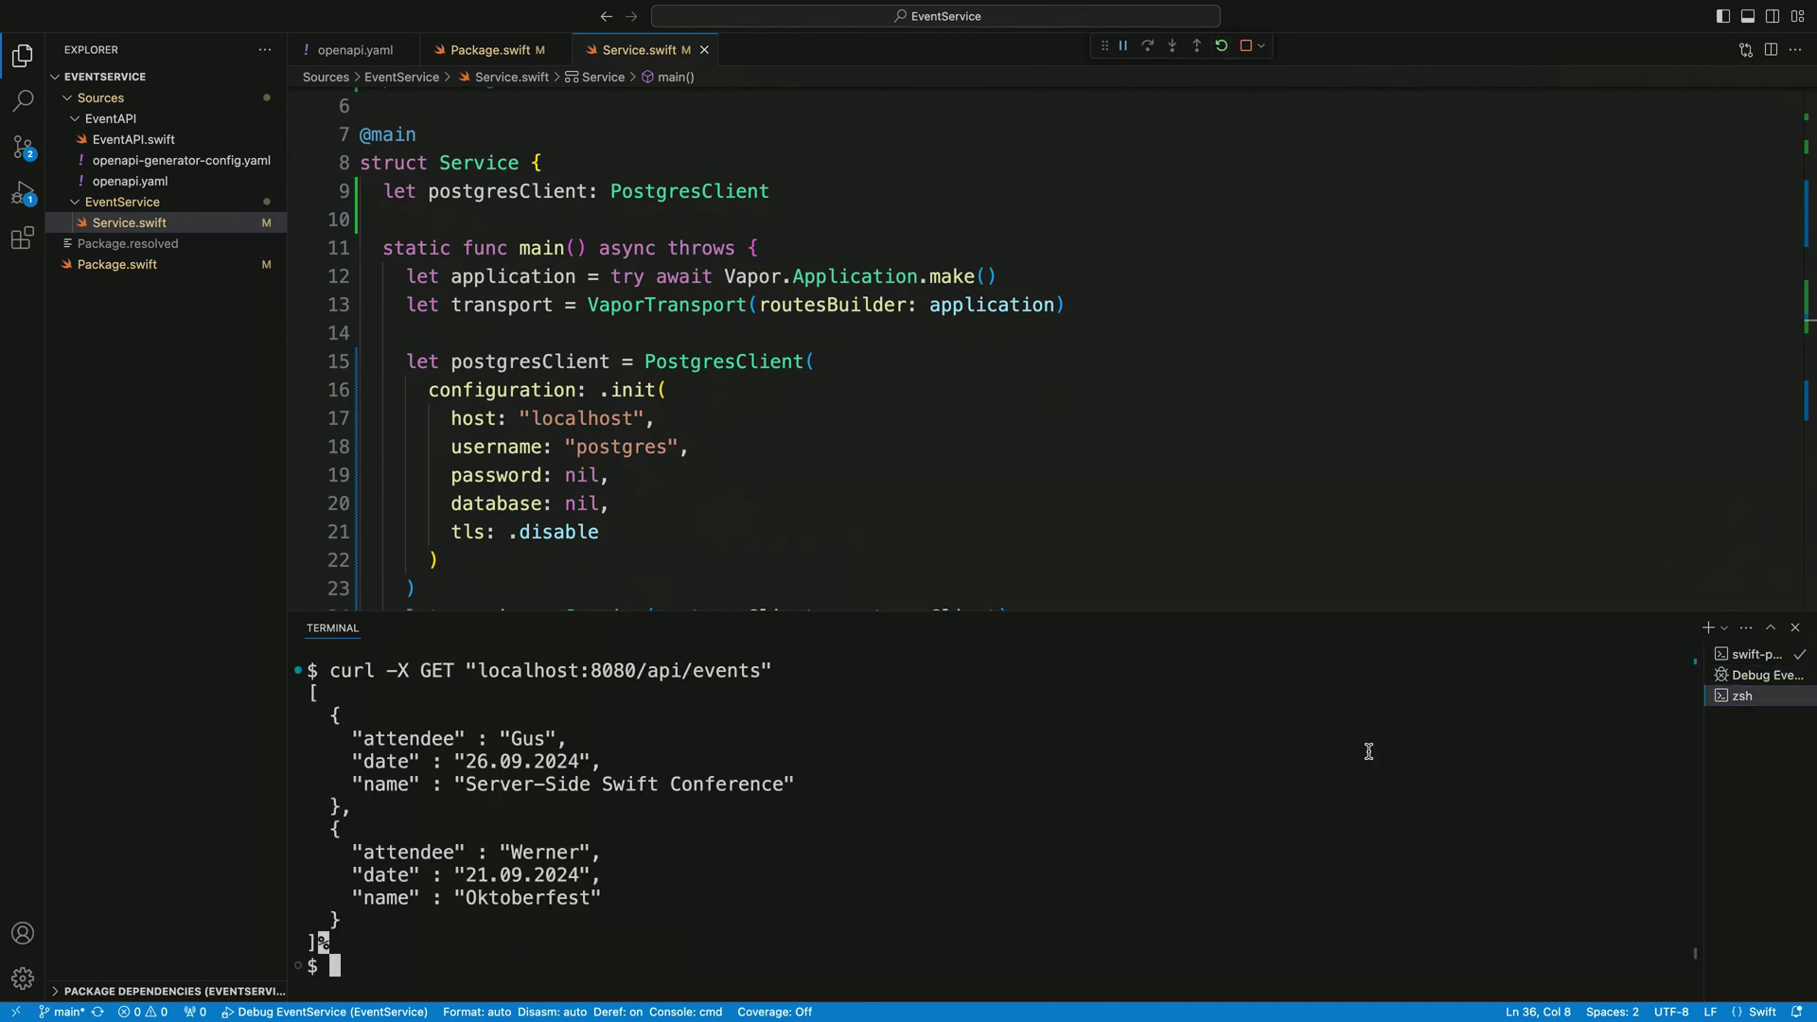
key(super+k)
key(Up)
key(Return)
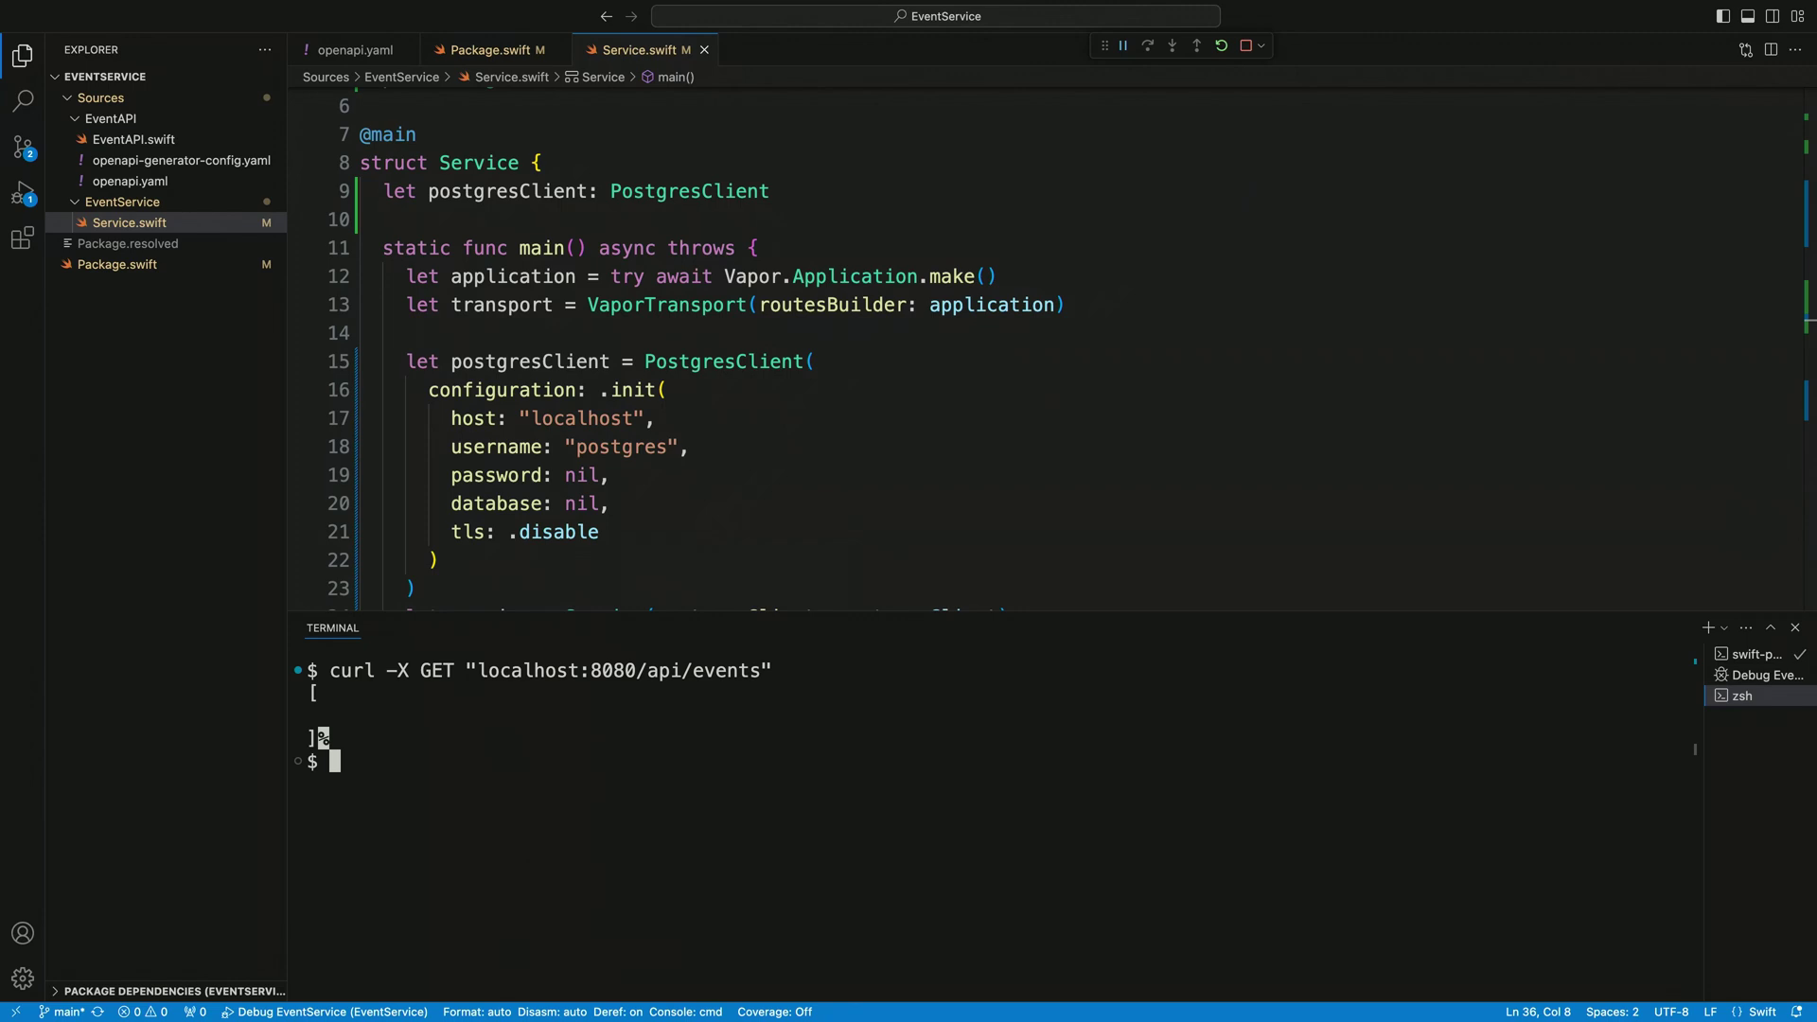
click(1794, 628)
scroll(1351, 572, down, 3)
scroll(1351, 572, down, 3)
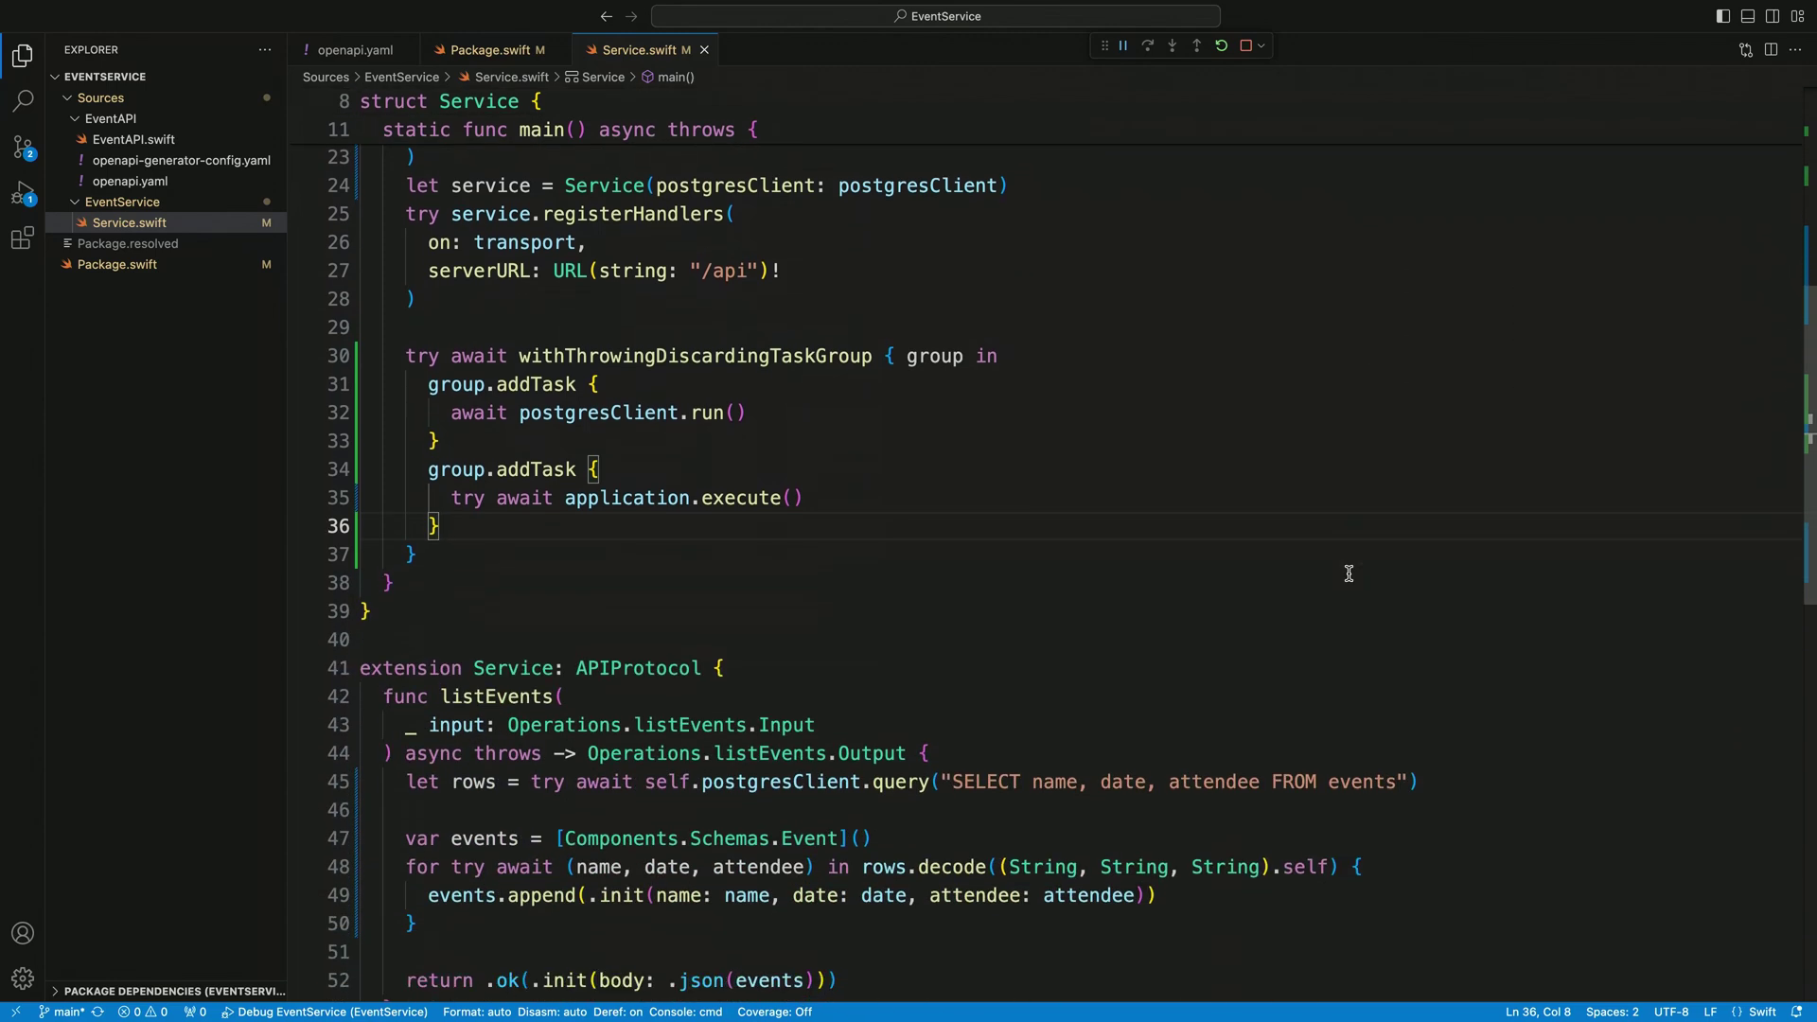
scroll(1349, 573, down, 2)
scroll(1350, 572, down, 2)
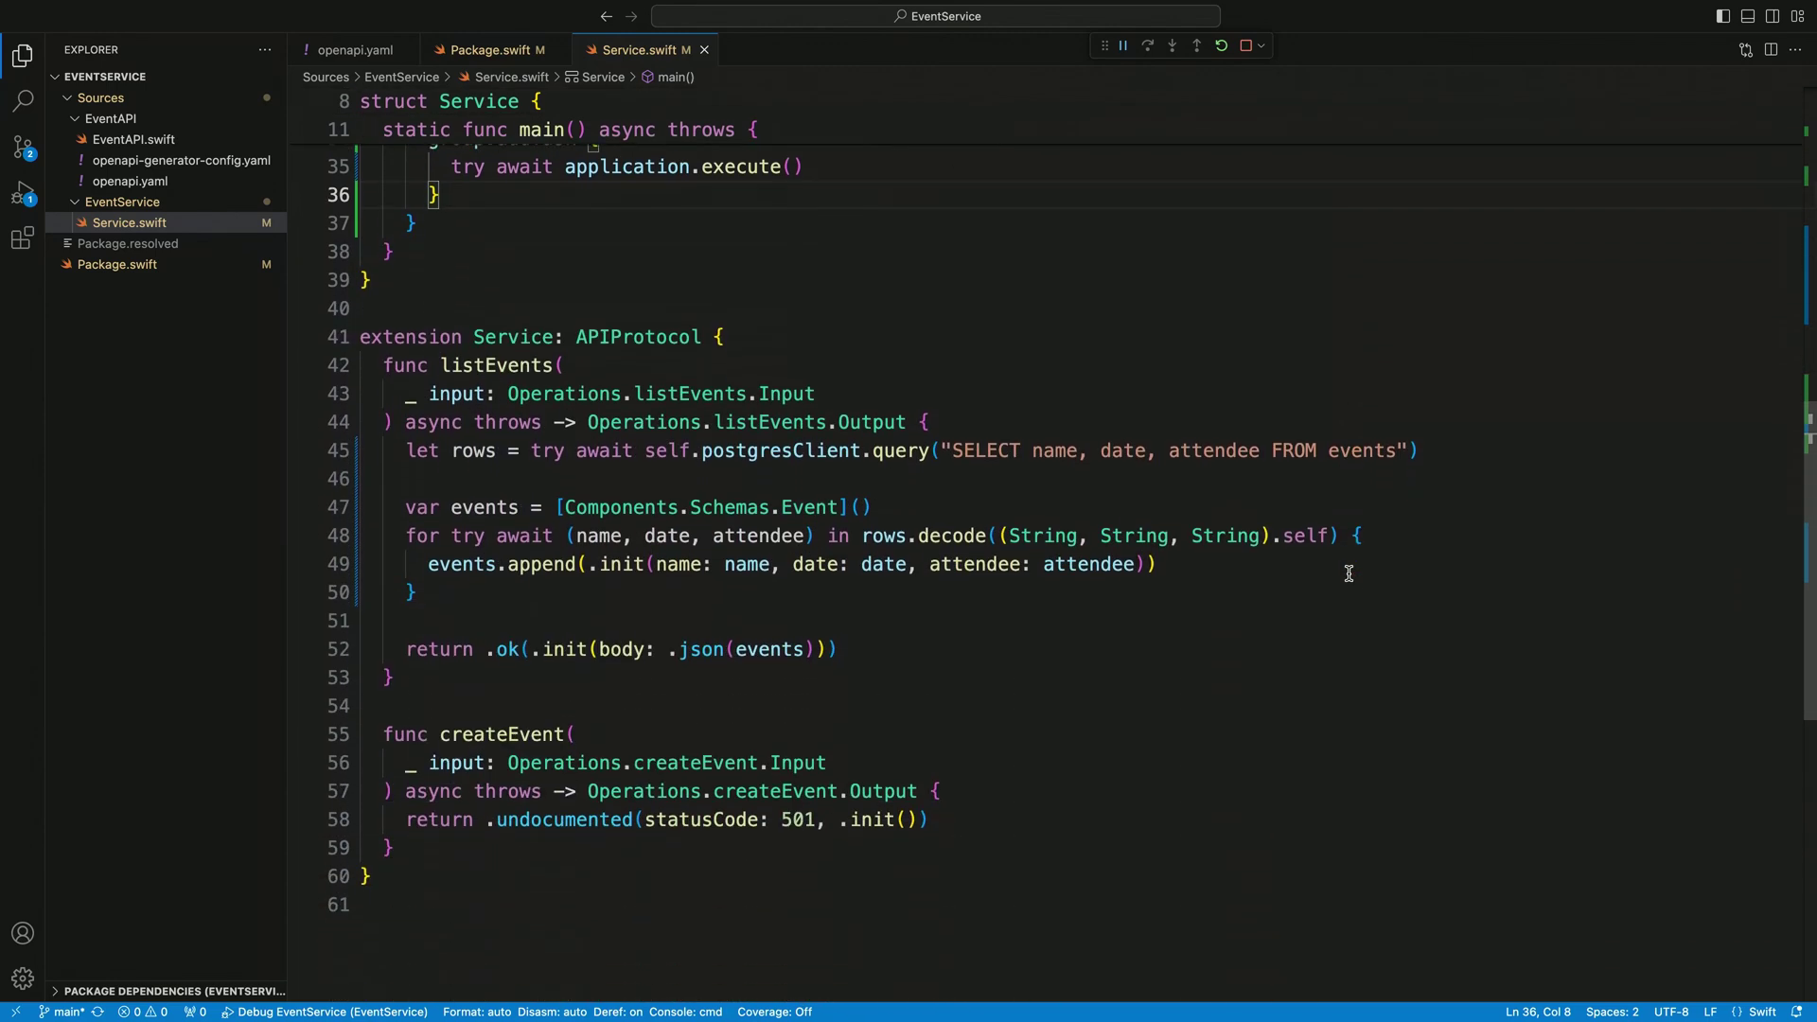
Replace the 501 return with a switch on input.body that inserts the event into the events table.
drag(949, 820, 954, 790)
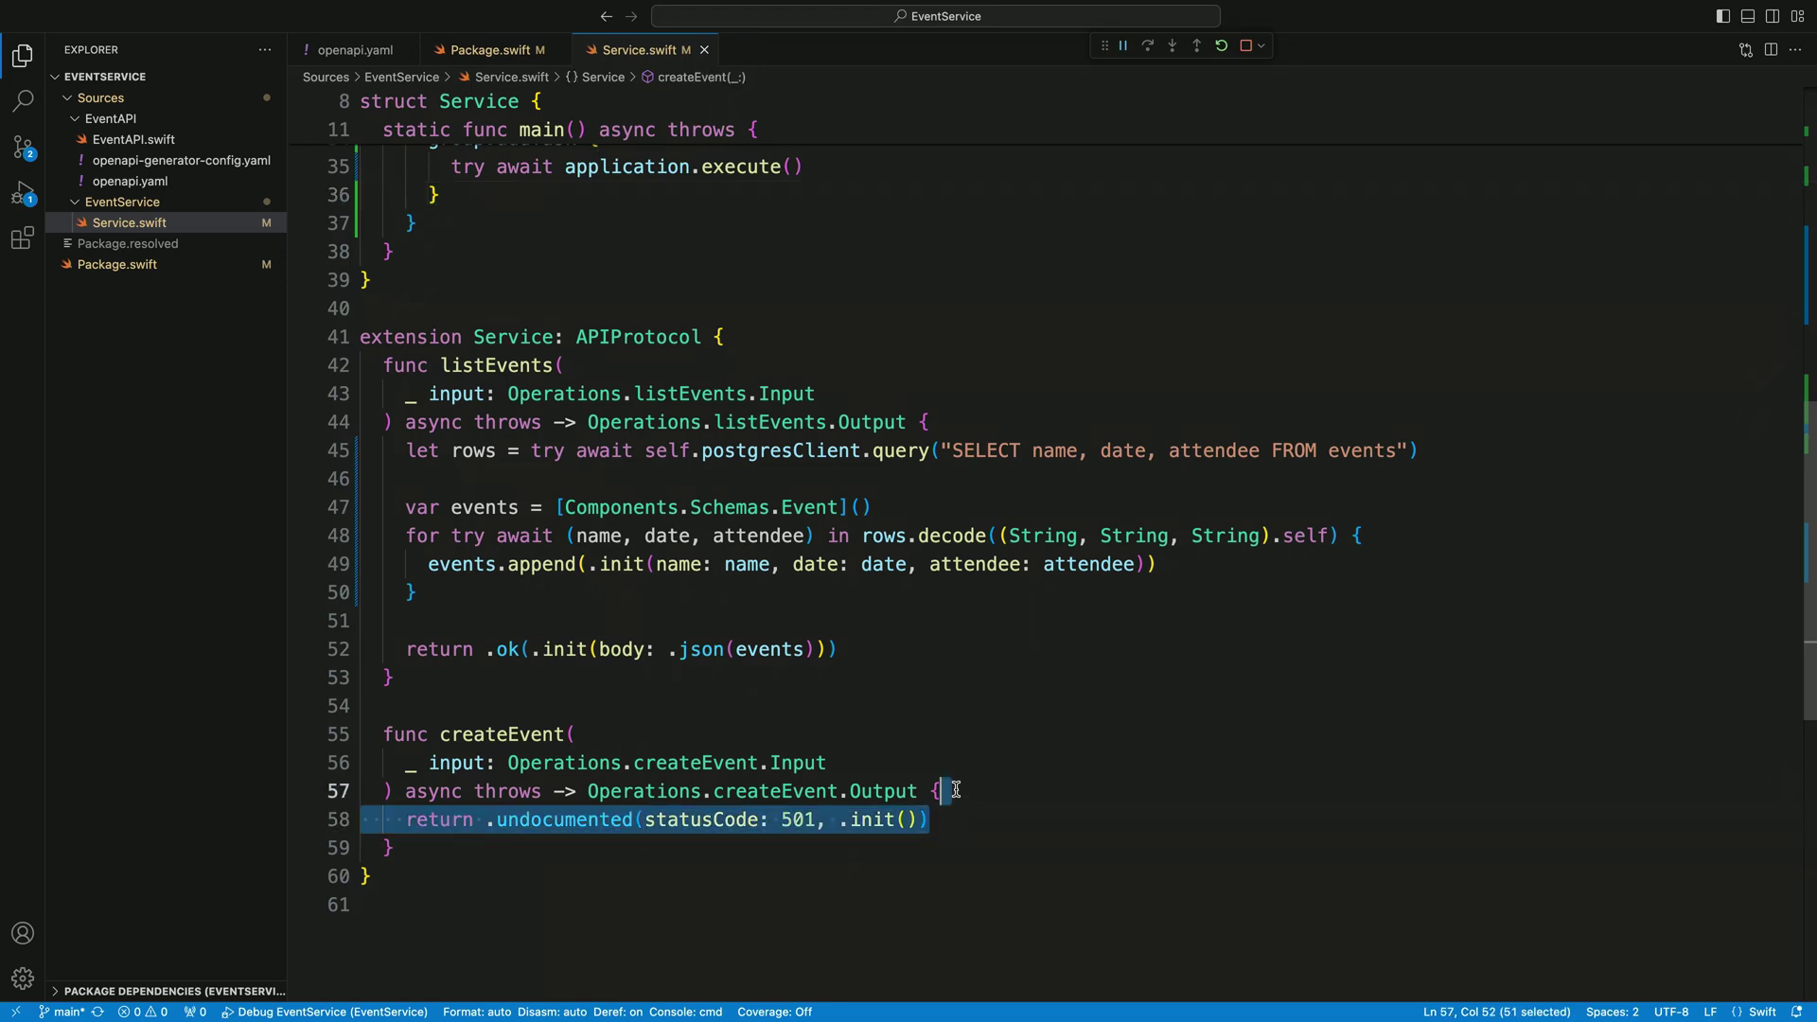
key(BackSpace)
text(switch input.body {     case .json(let event):     })
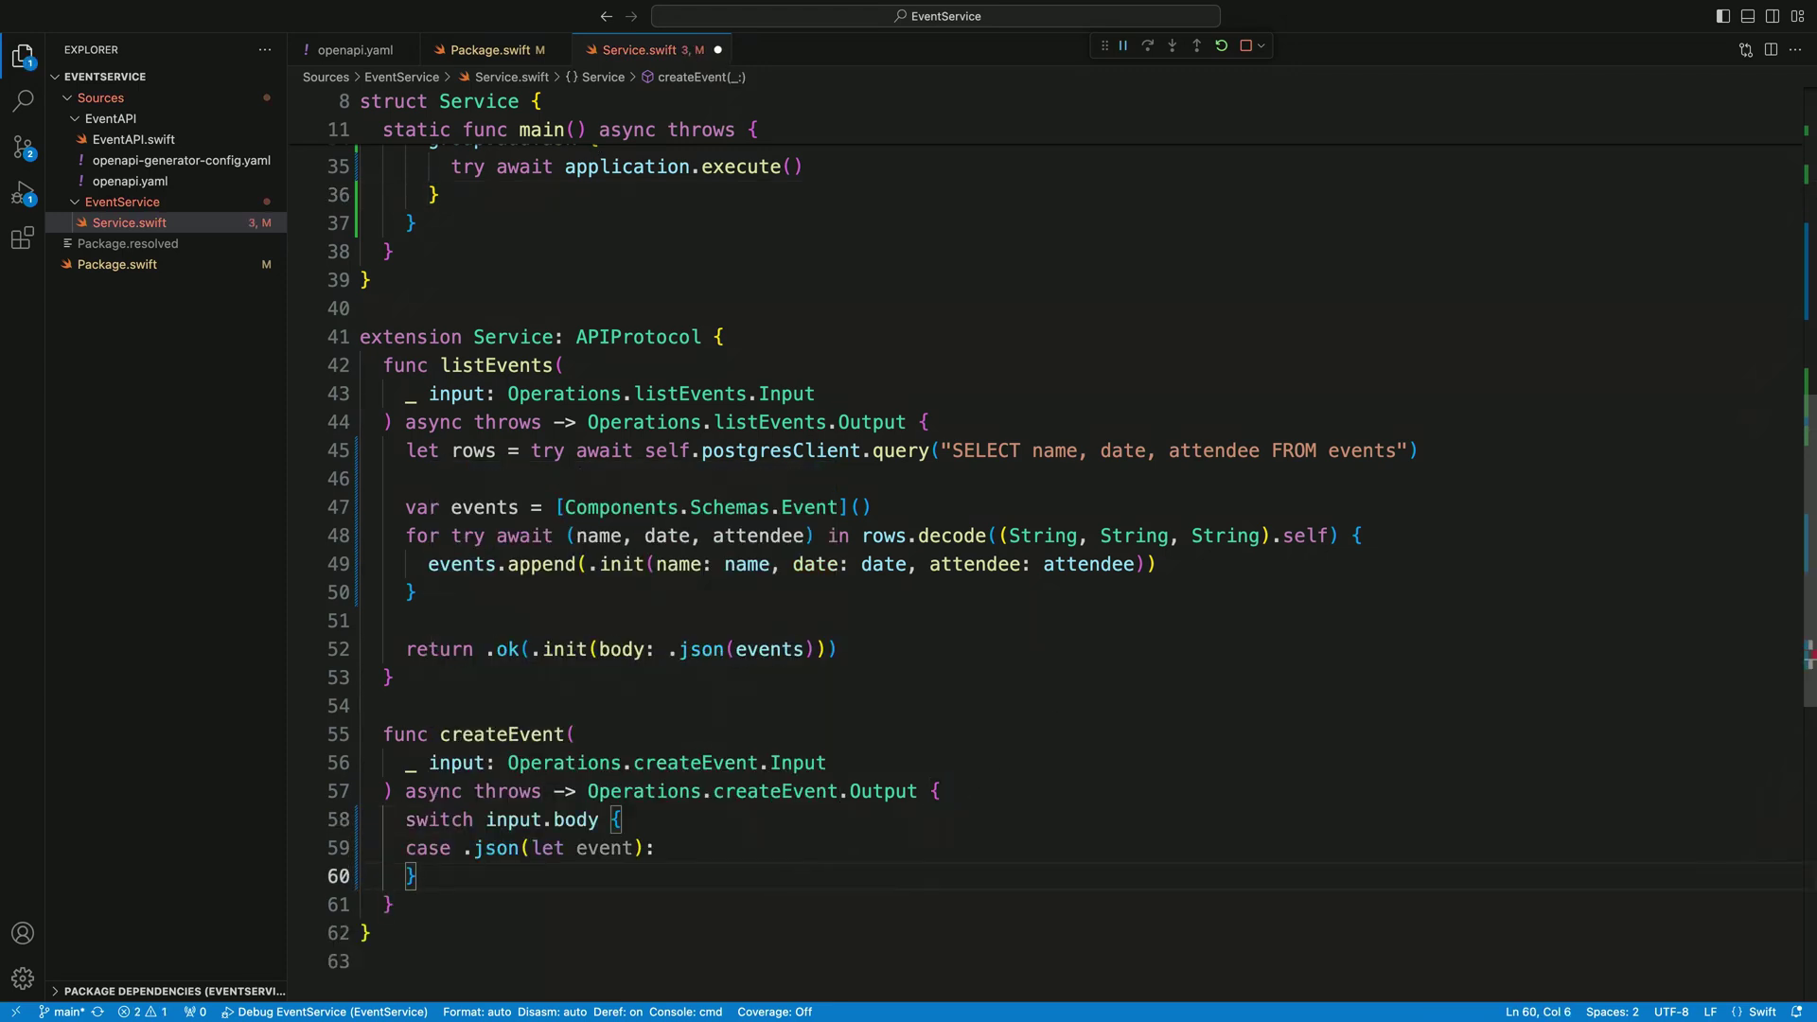
click(753, 853)
key(Return)
text(in)
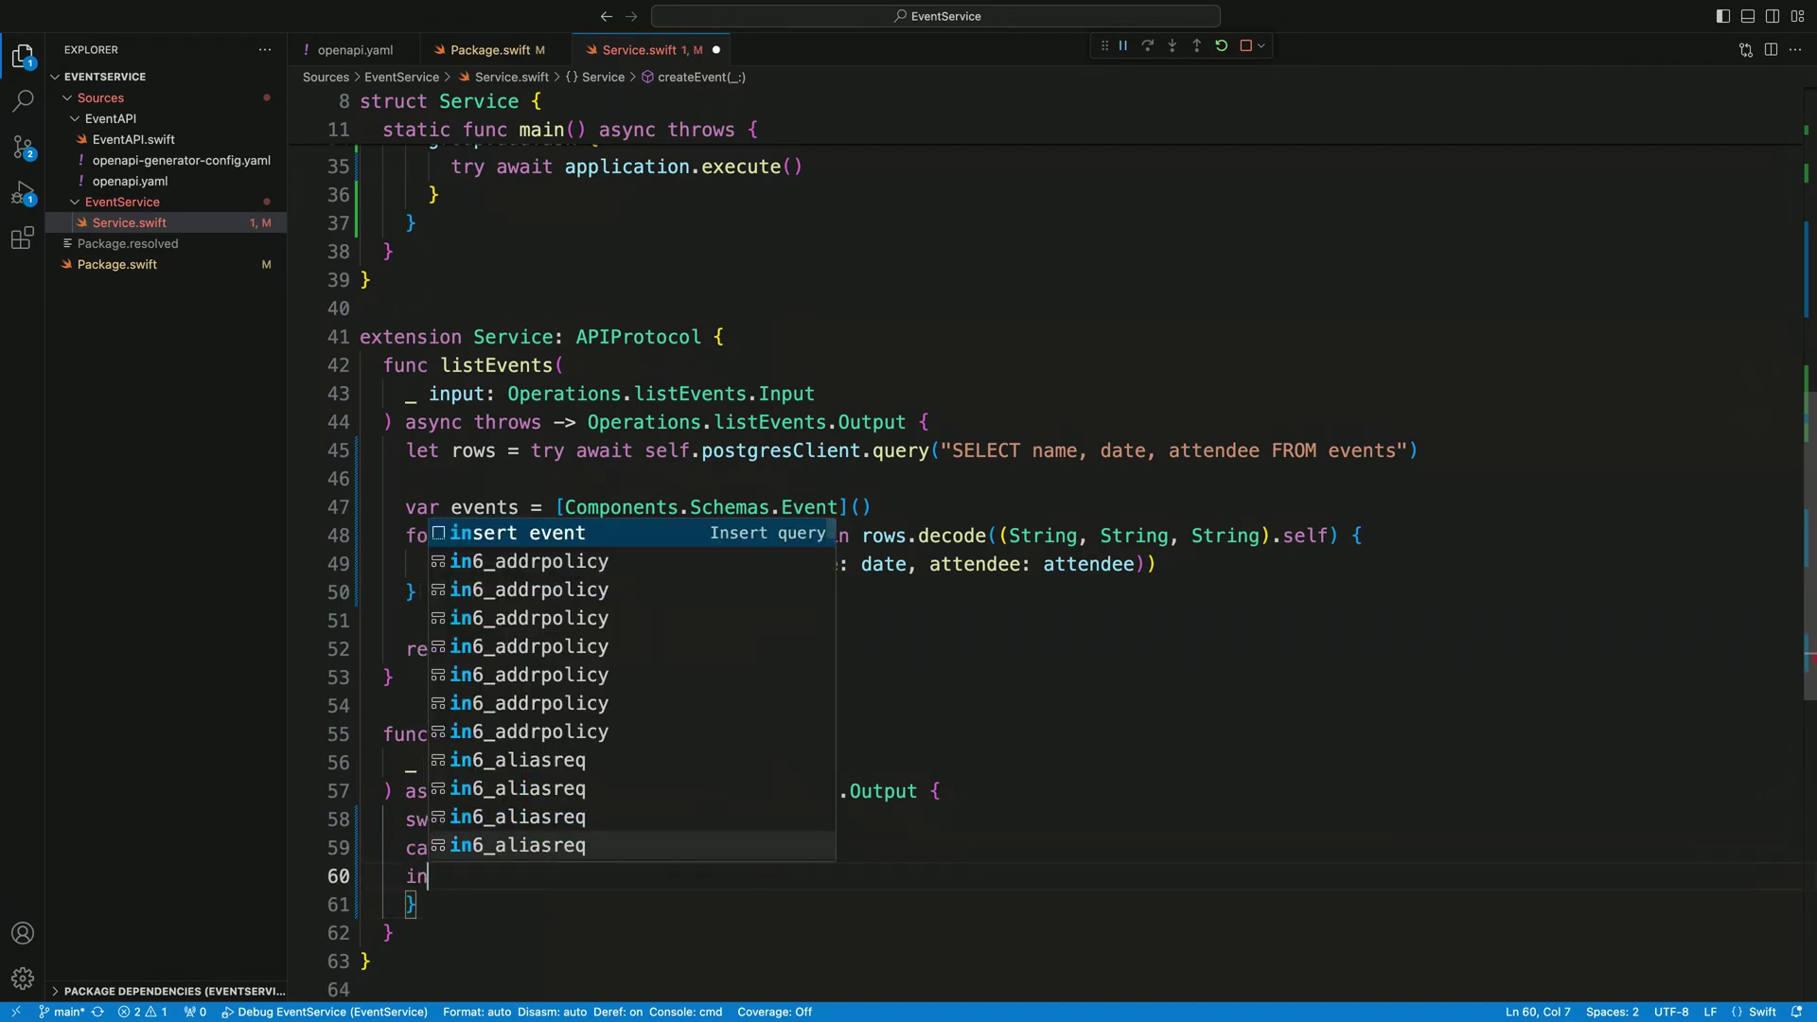
text(sert)
key(Return)
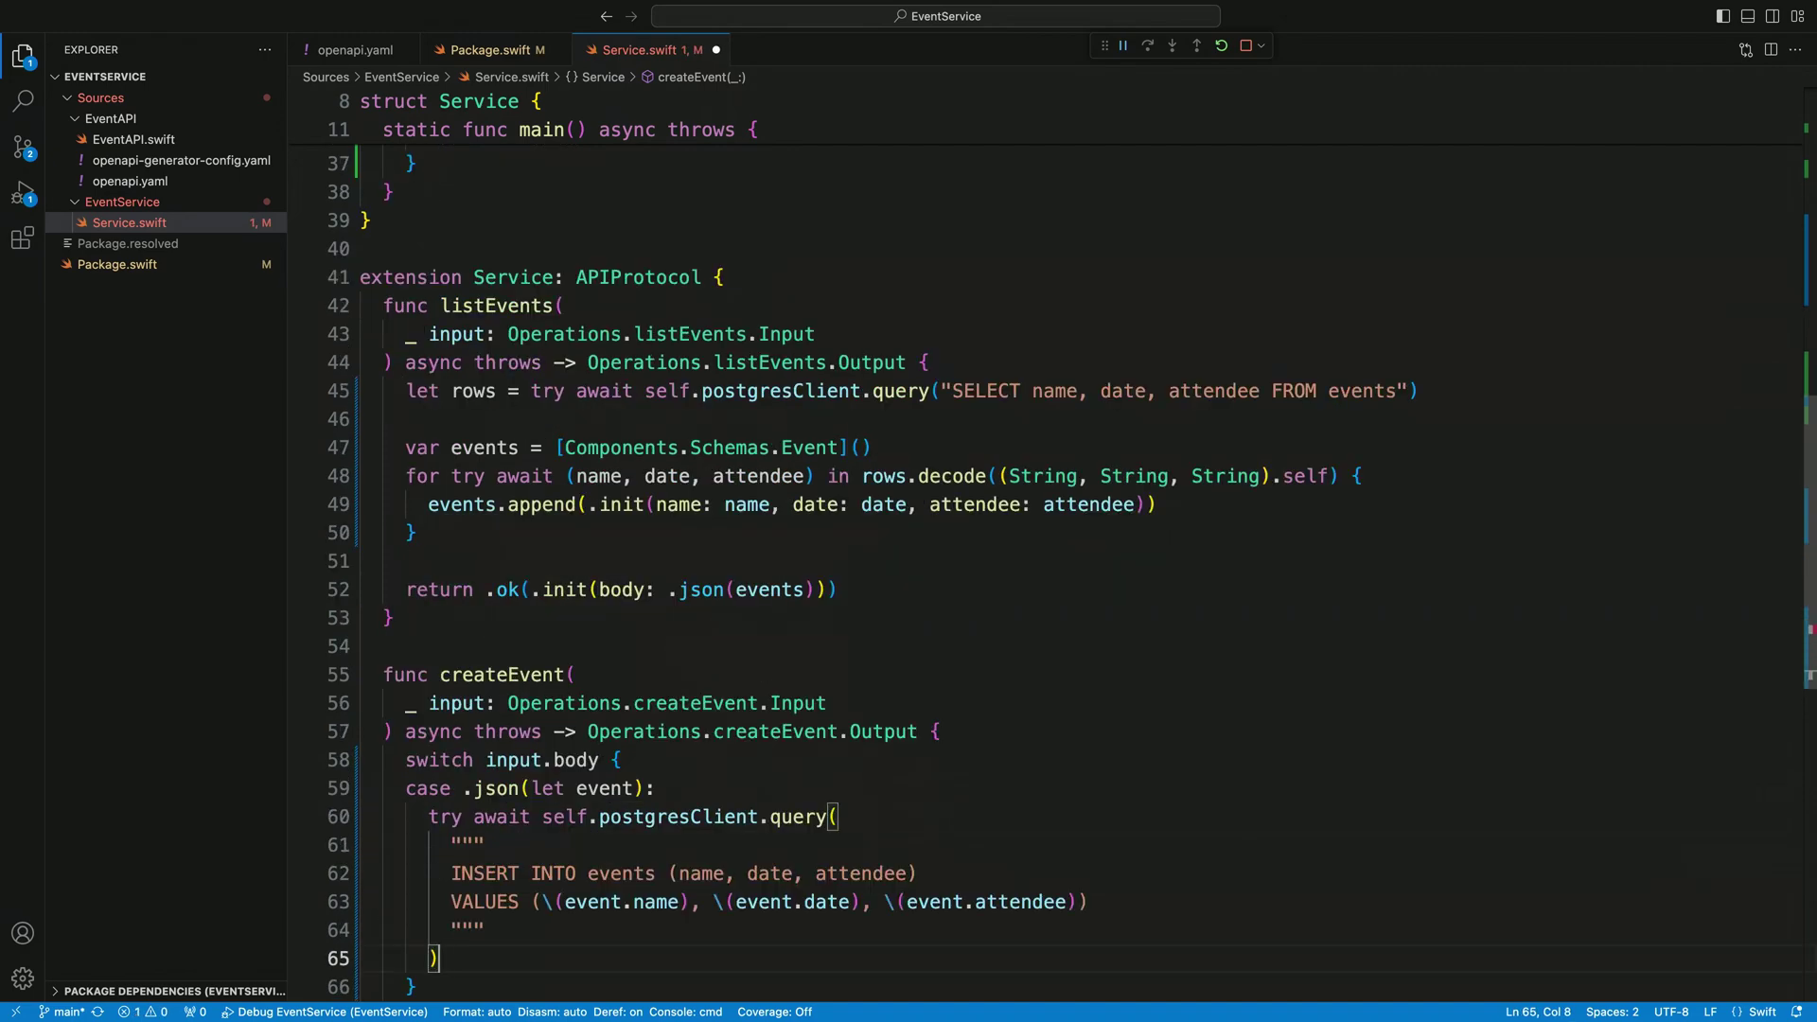
Return .created(.init()) after the insert and restart the service.
key(Return)
text(return)
key(Down)
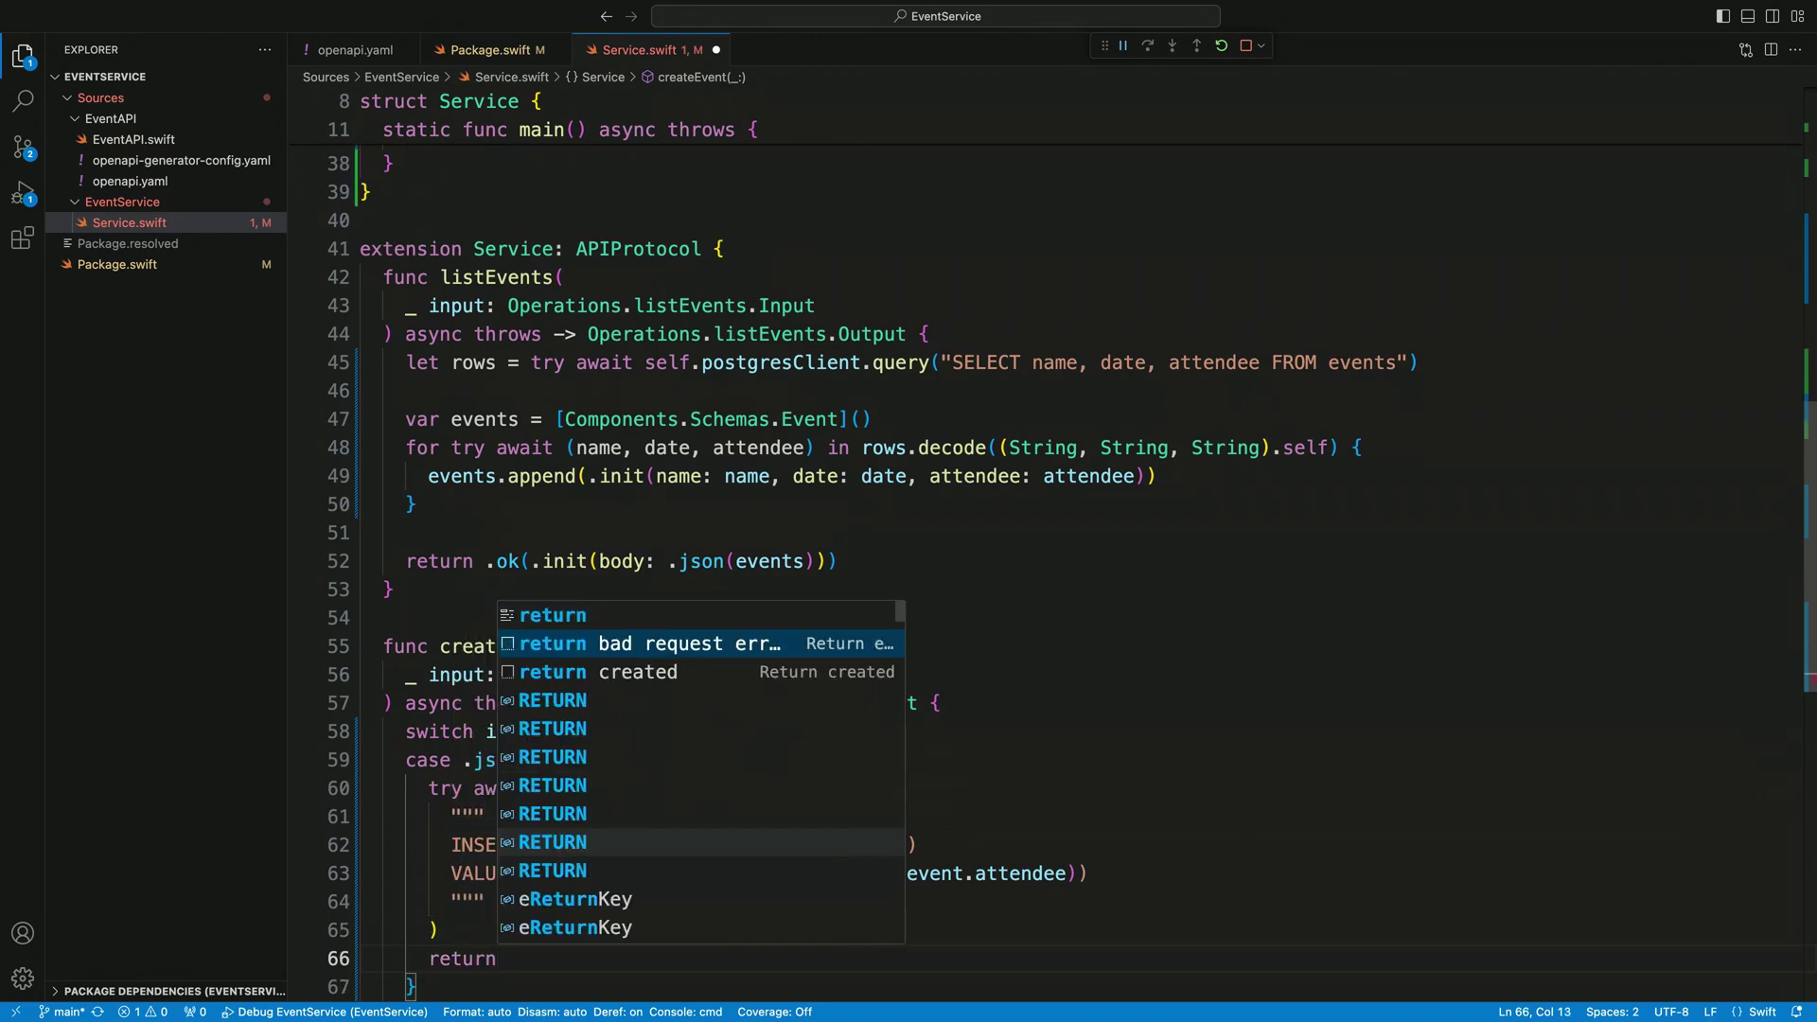
key(Down)
key(Return)
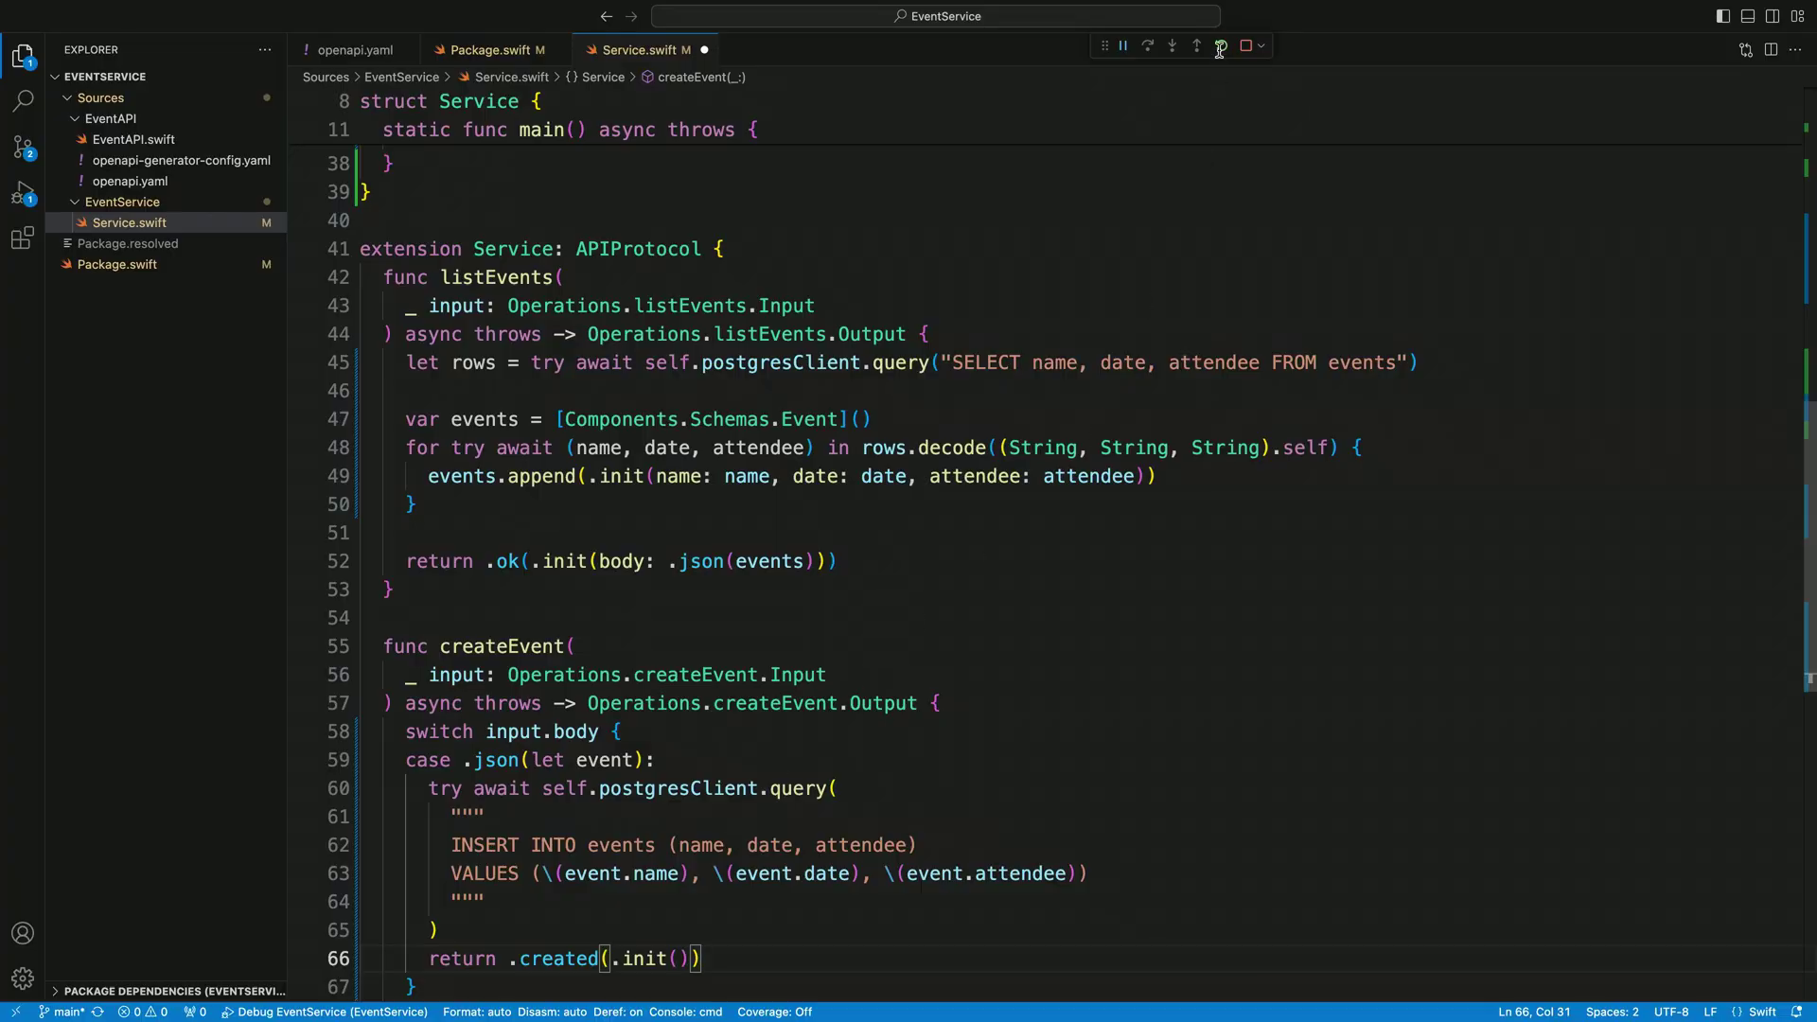
click(1221, 46)
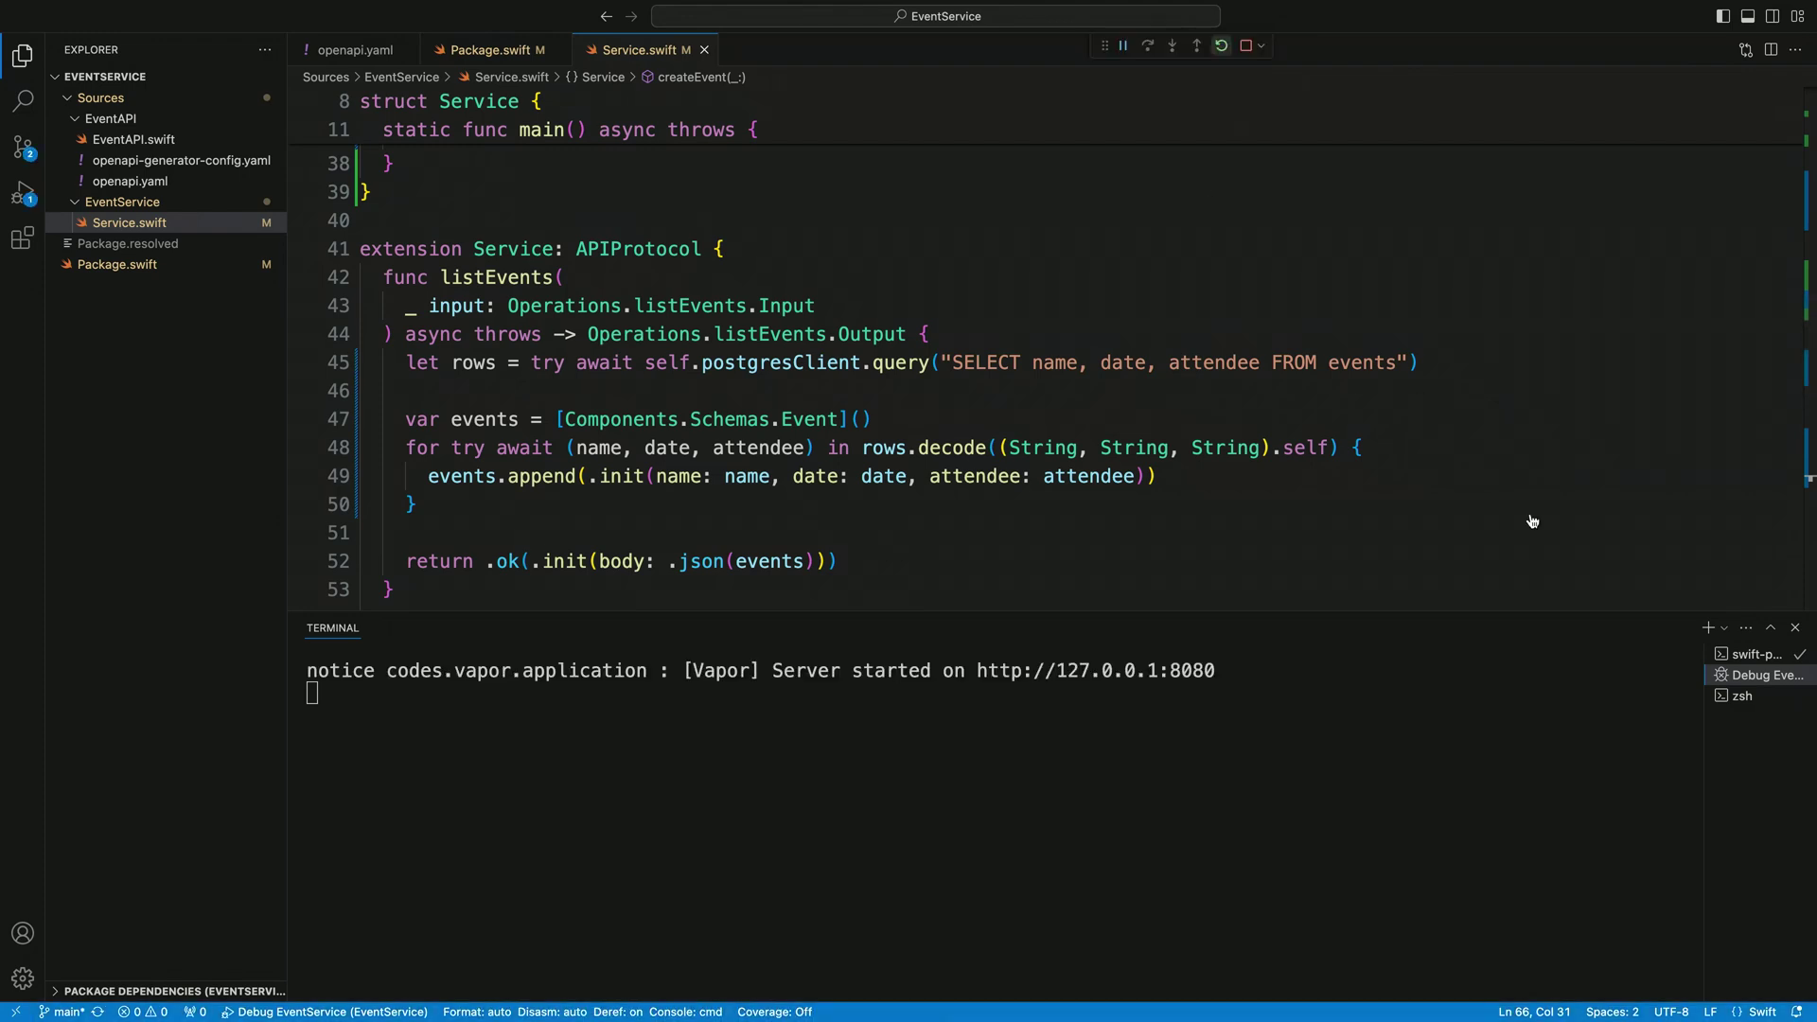
Post the Oktoberfest and Server-Side Swift Conference events with the recalled curl commands.
click(1742, 696)
key(ctrl+l)
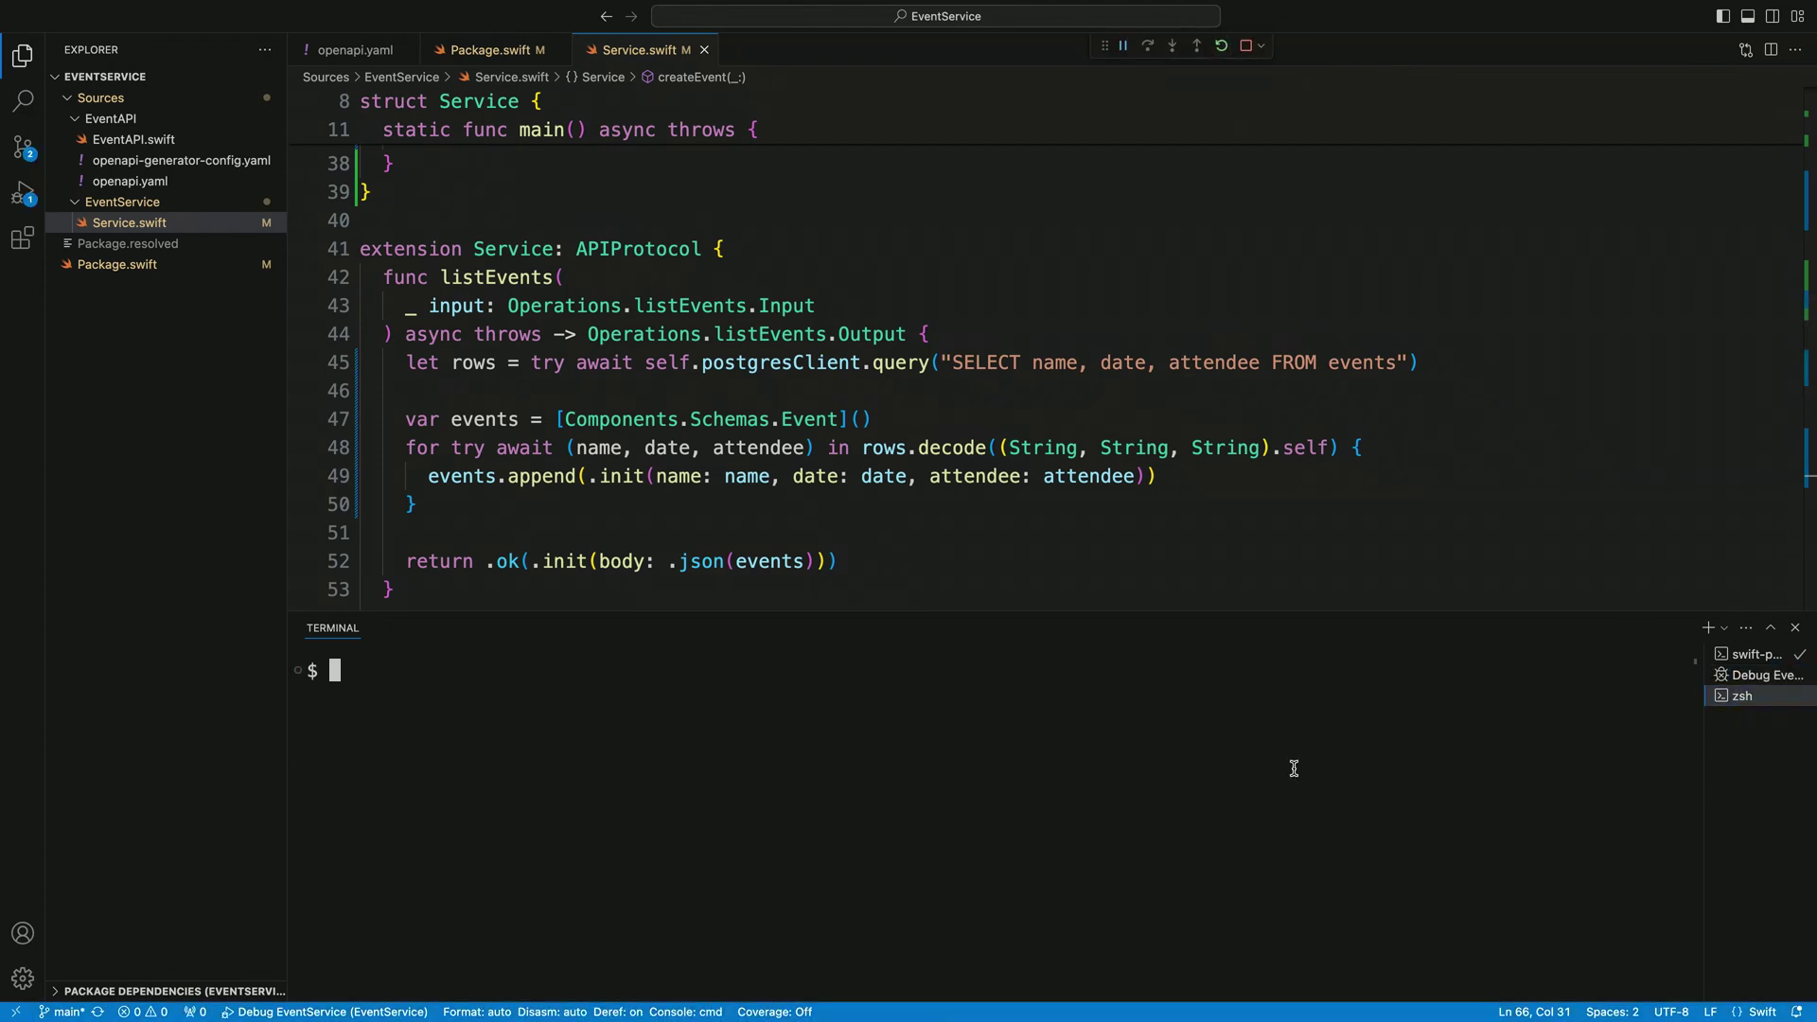
key(Up)
key(Up)
key(Return)
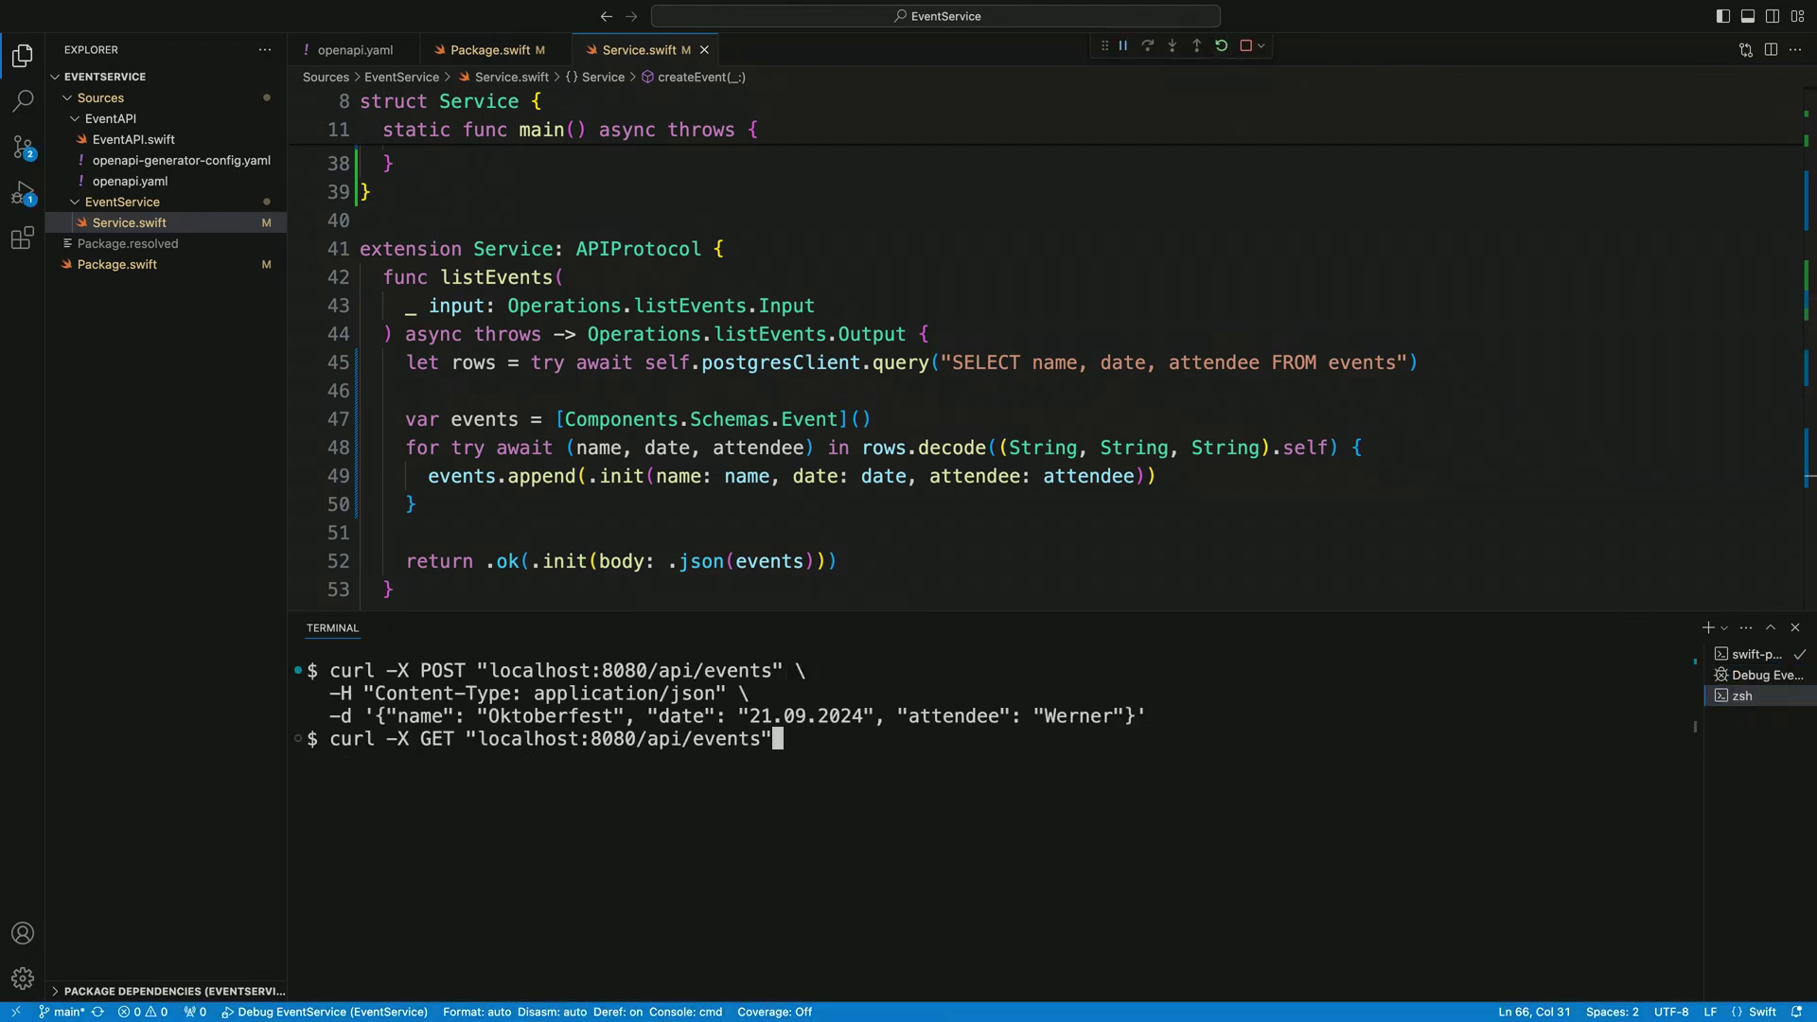
key(Up)
key(Return)
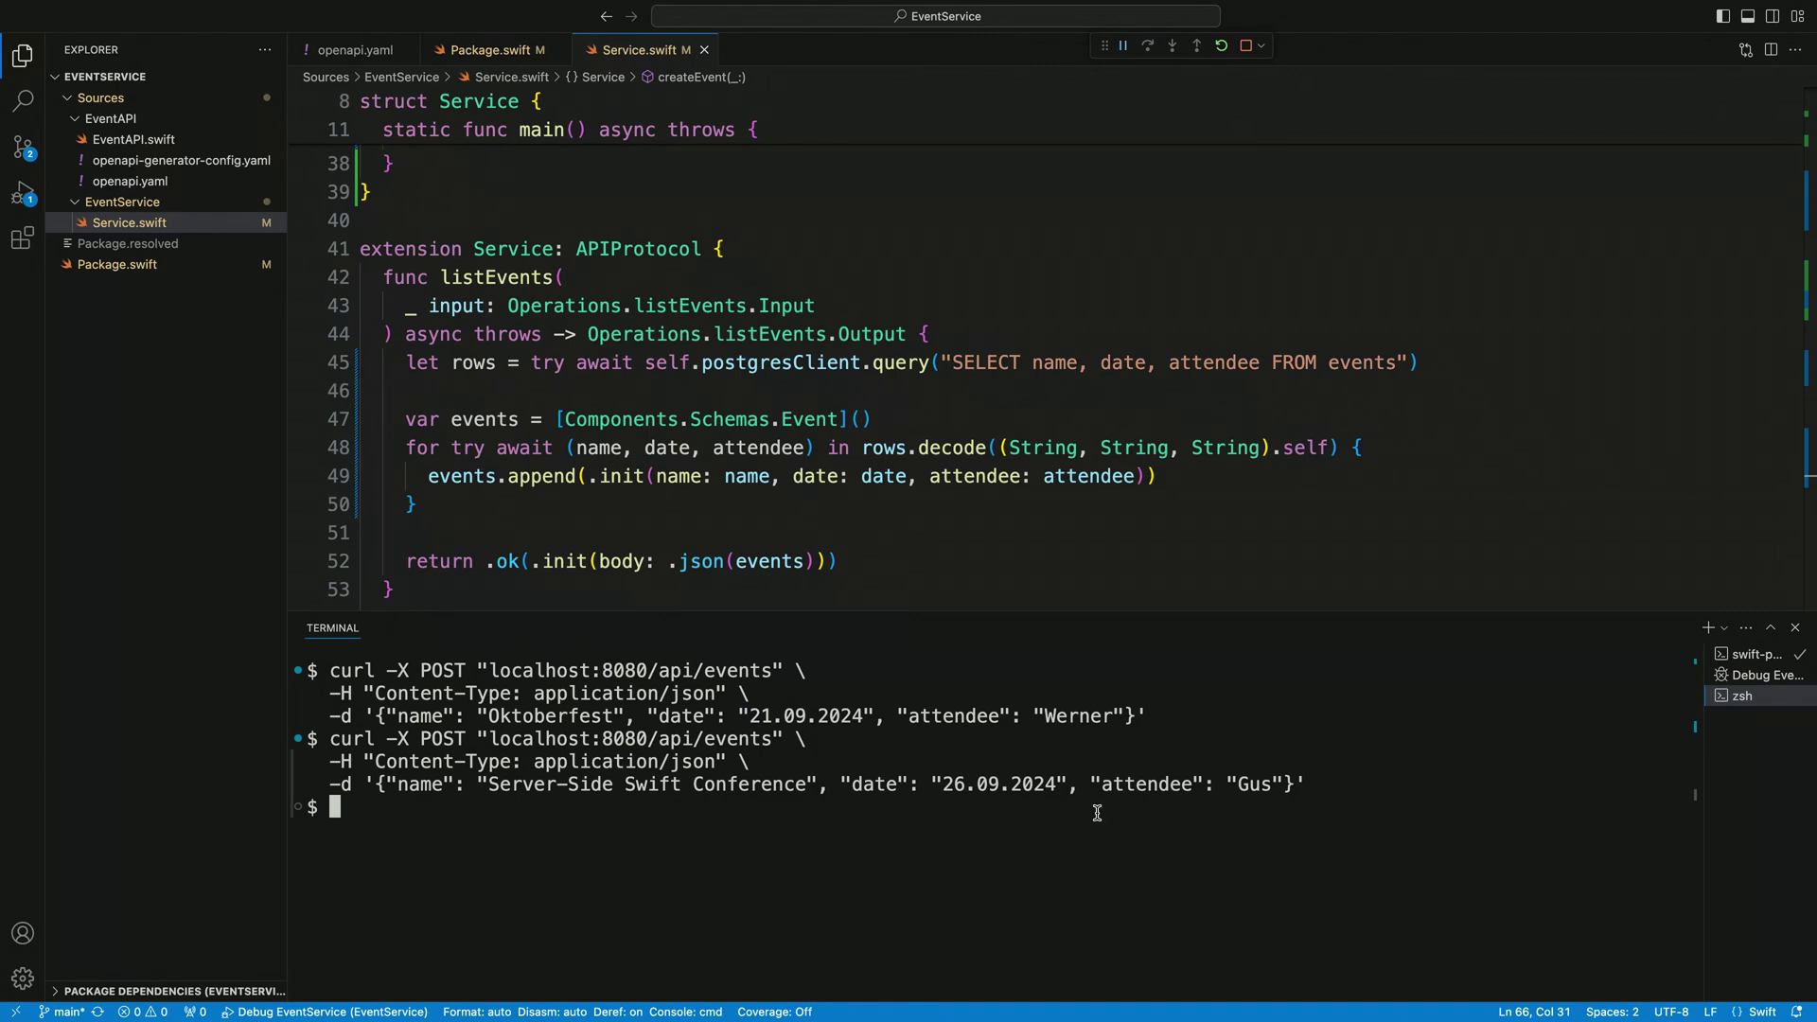
Rerun the curl GET listing all events.
key(ctrl+l)
key(Up)
key(Up)
key(Return)
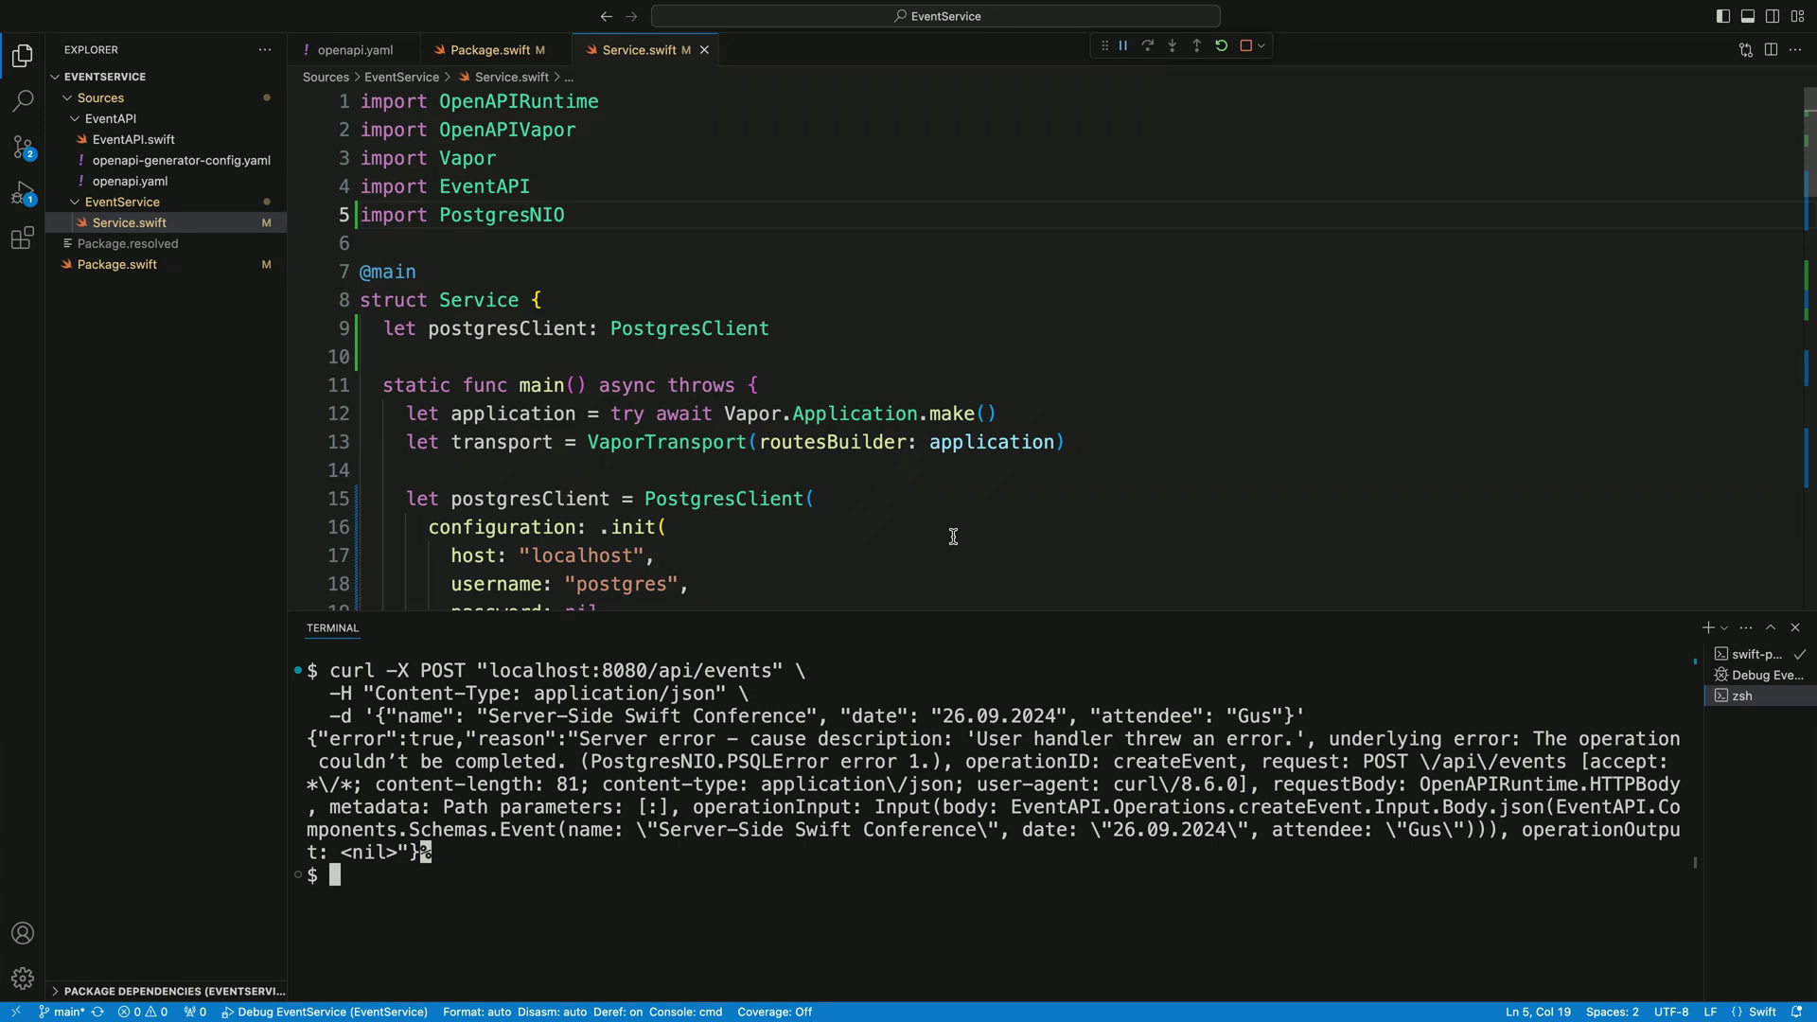
Close the terminal panel so Service.swift's main fills the editor.
click(1795, 628)
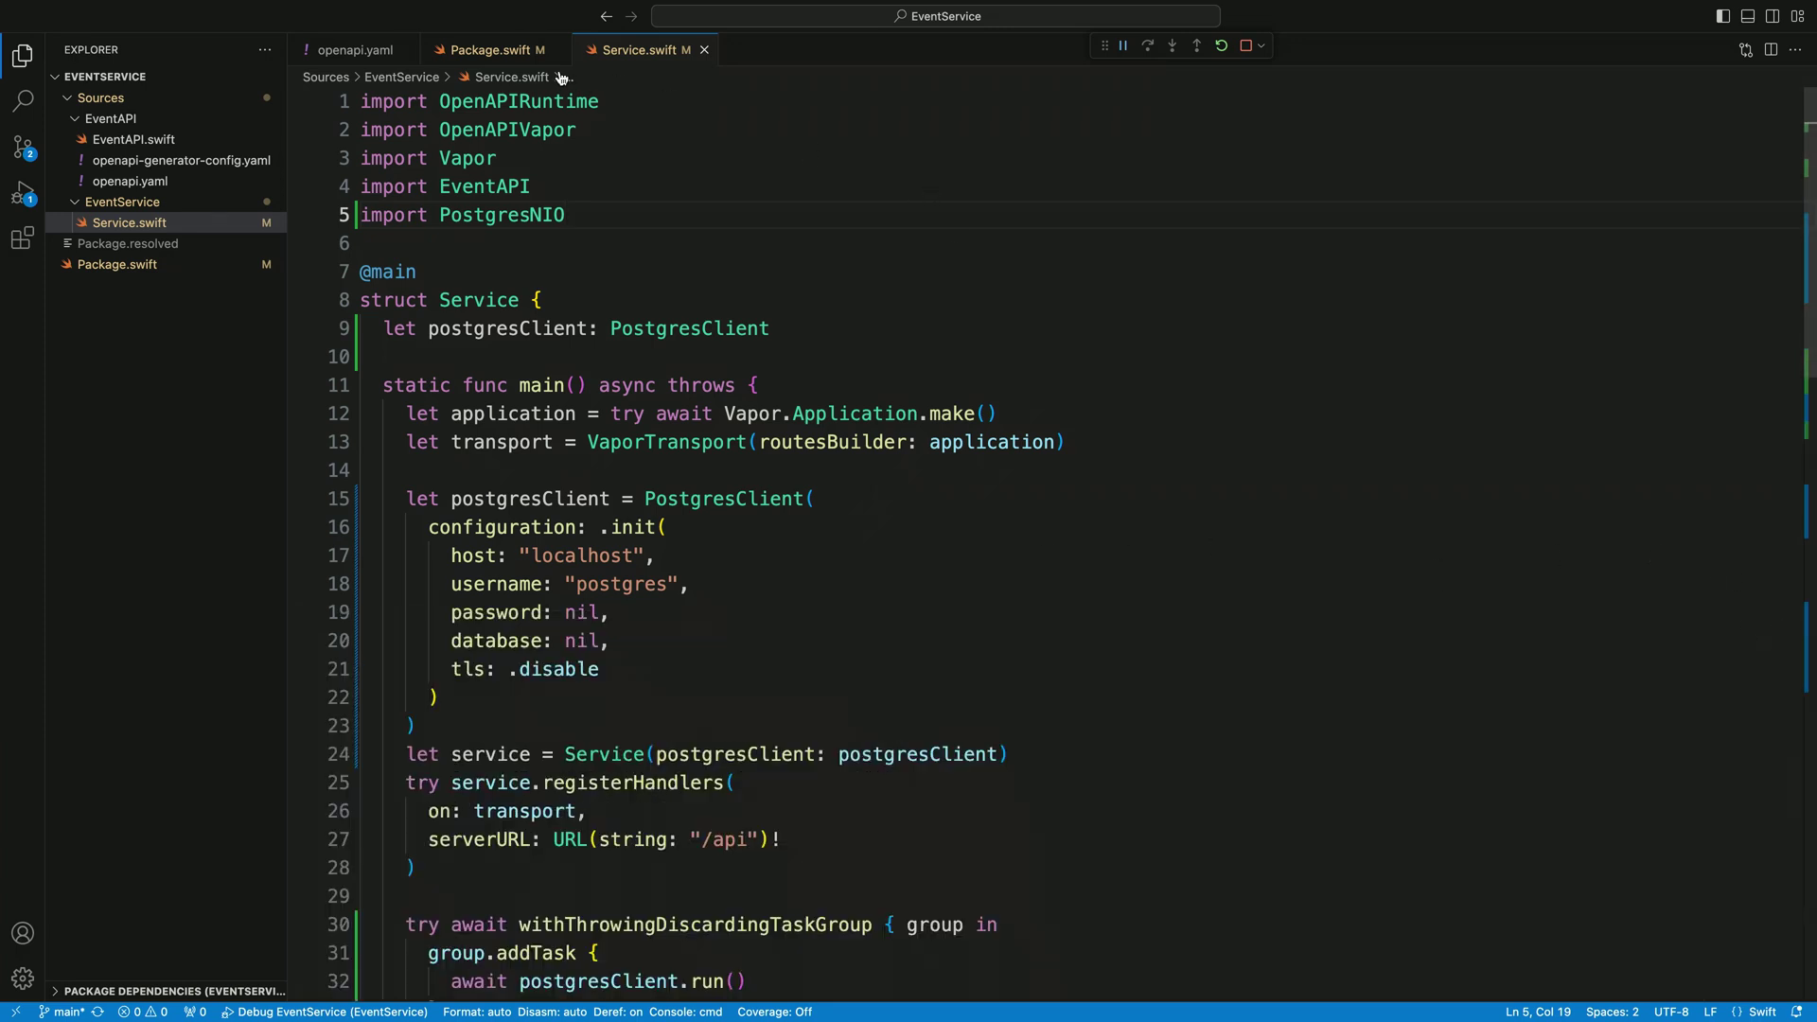
Add the swift-log package and Logging product to the EventService manifest and save it.
click(526, 55)
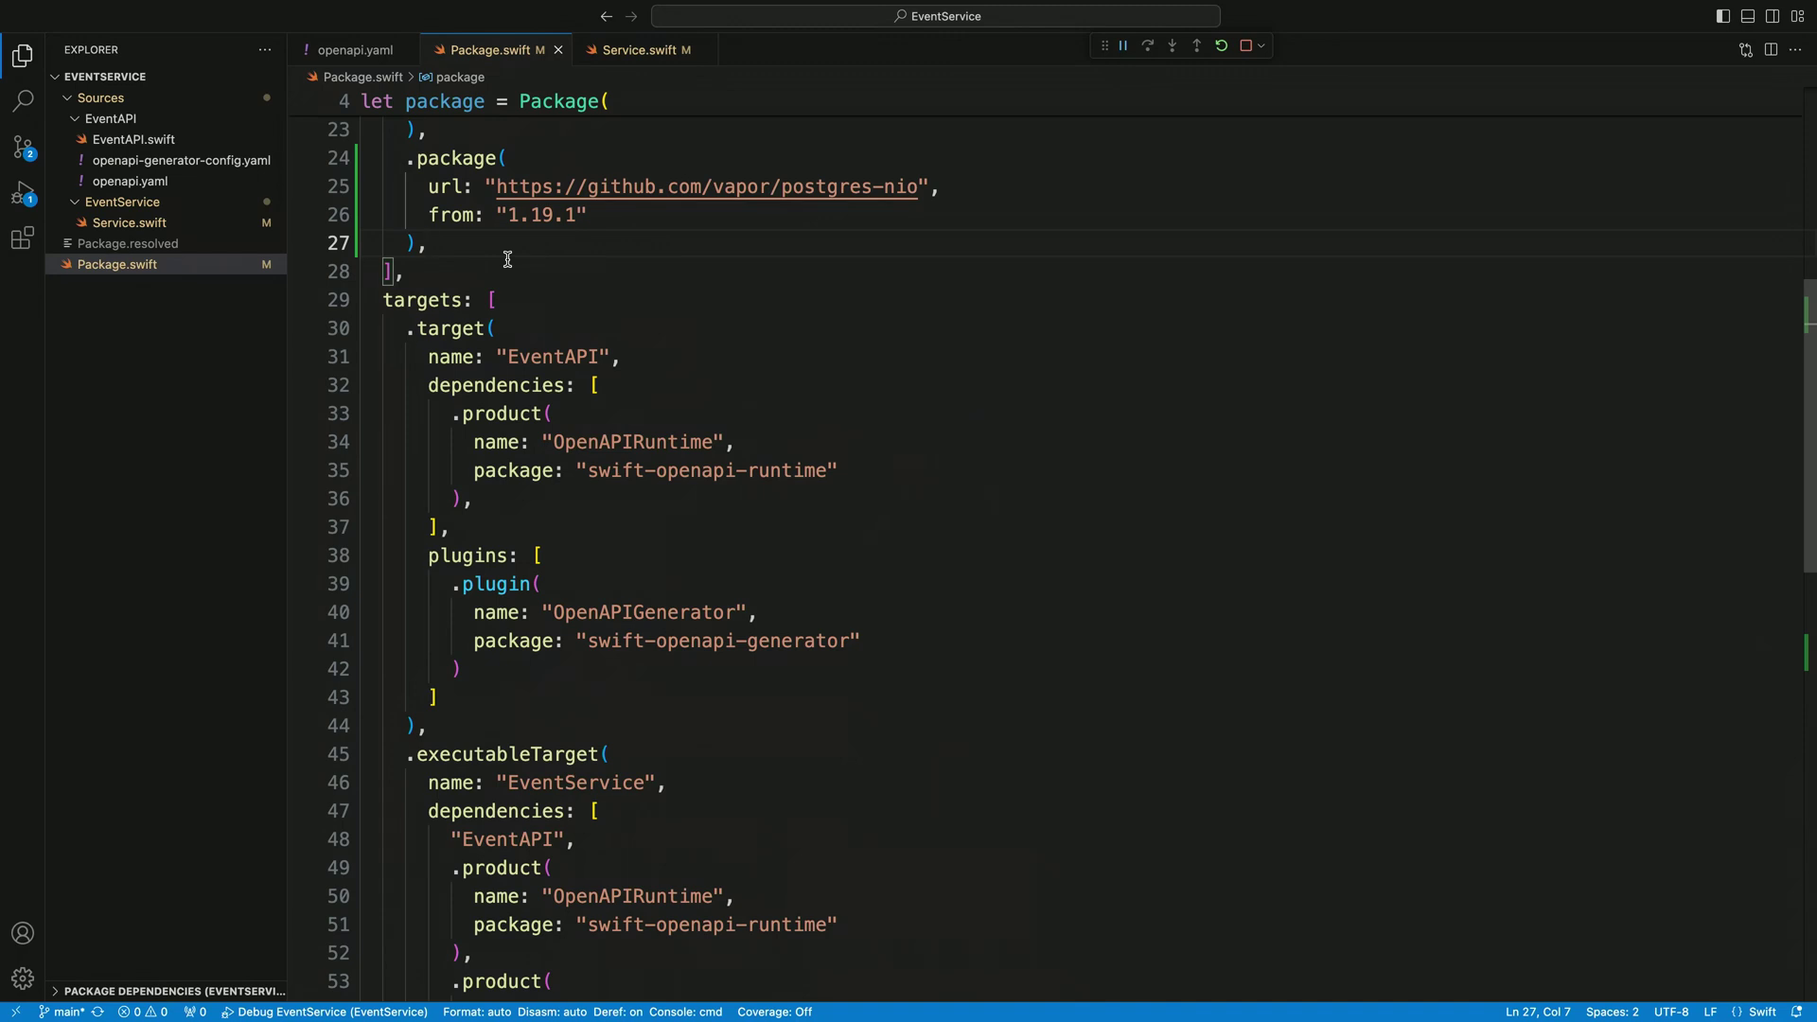
key(Return)
text(log)
key(Return)
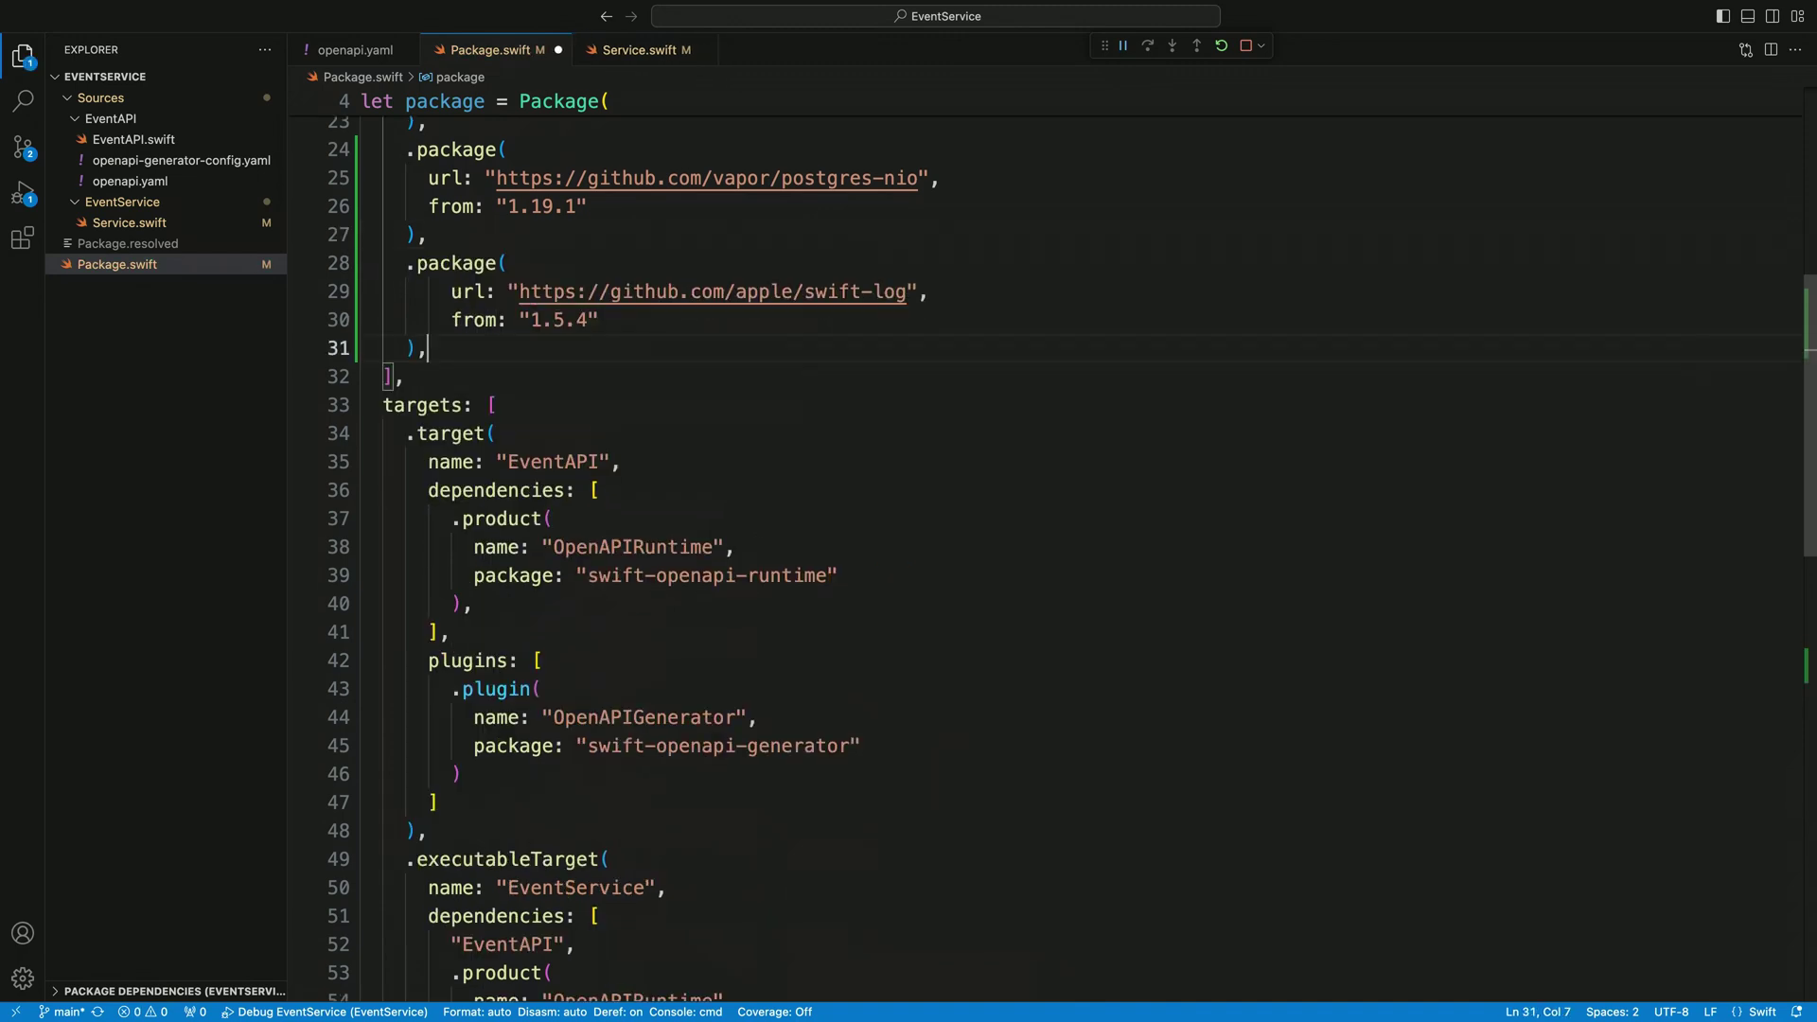
scroll(503, 687, down, 3)
scroll(503, 687, down, 3)
scroll(502, 687, down, 1)
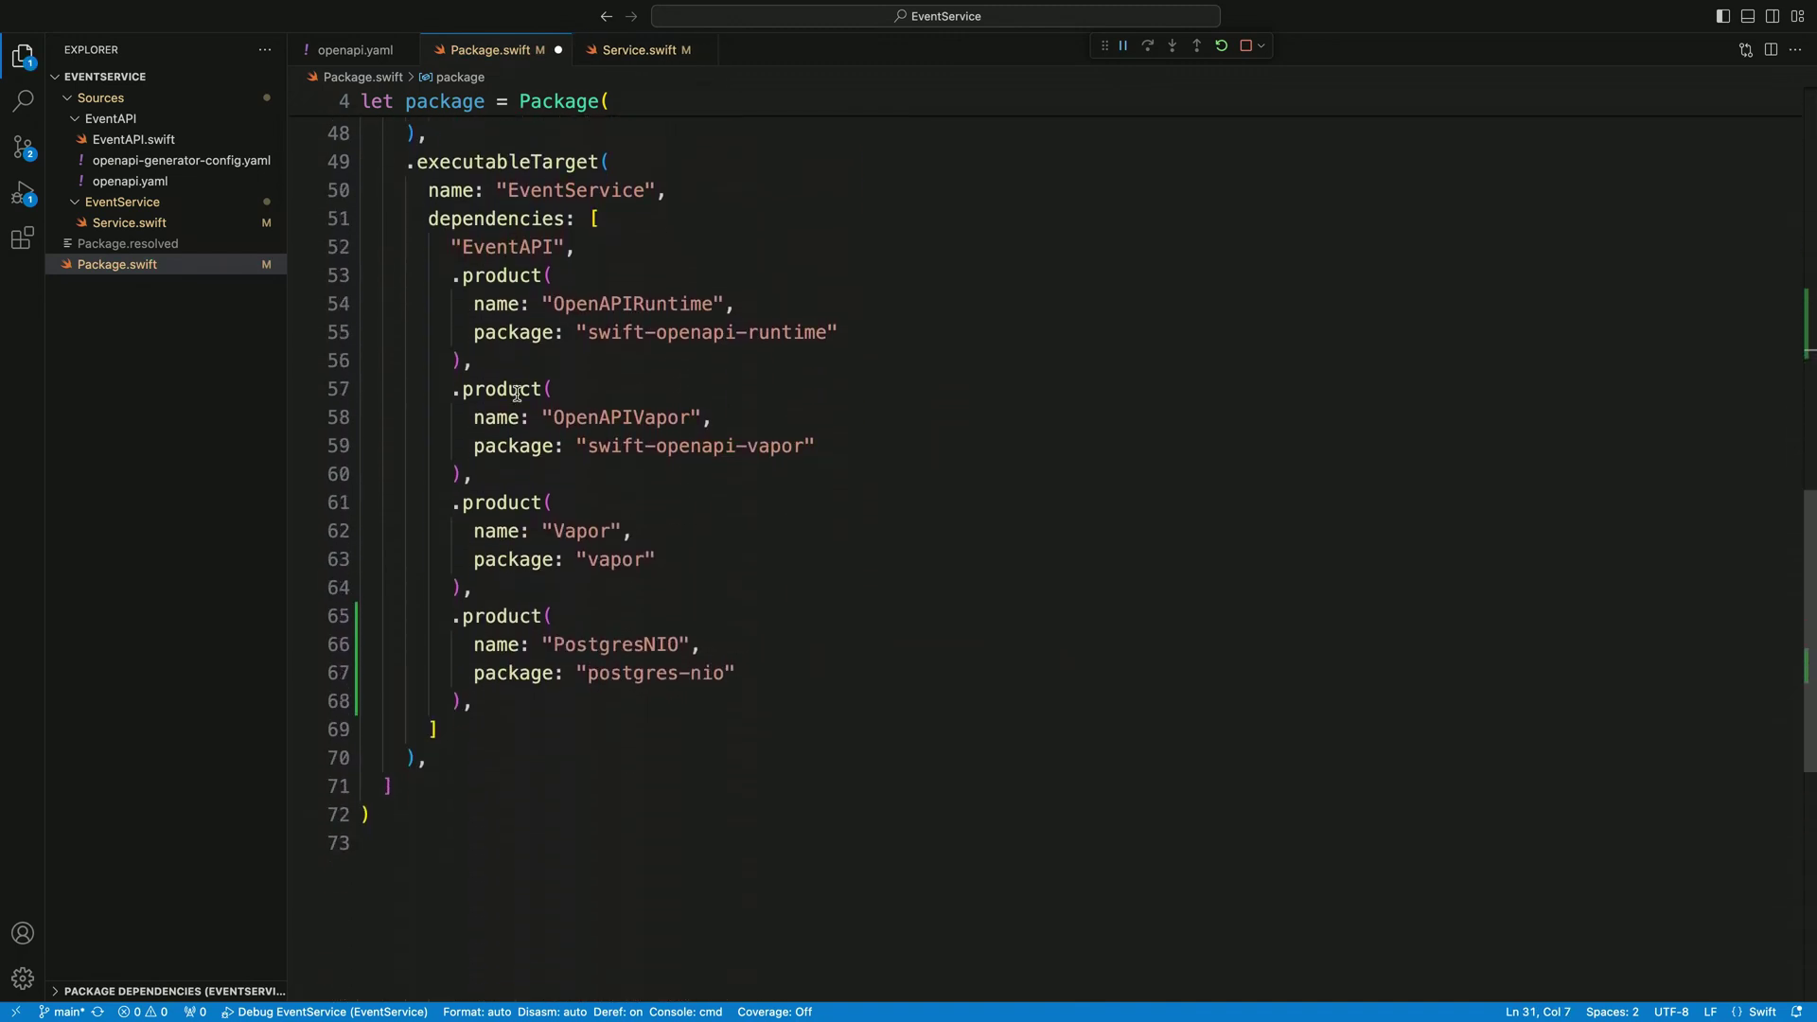
click(488, 701)
text(log)
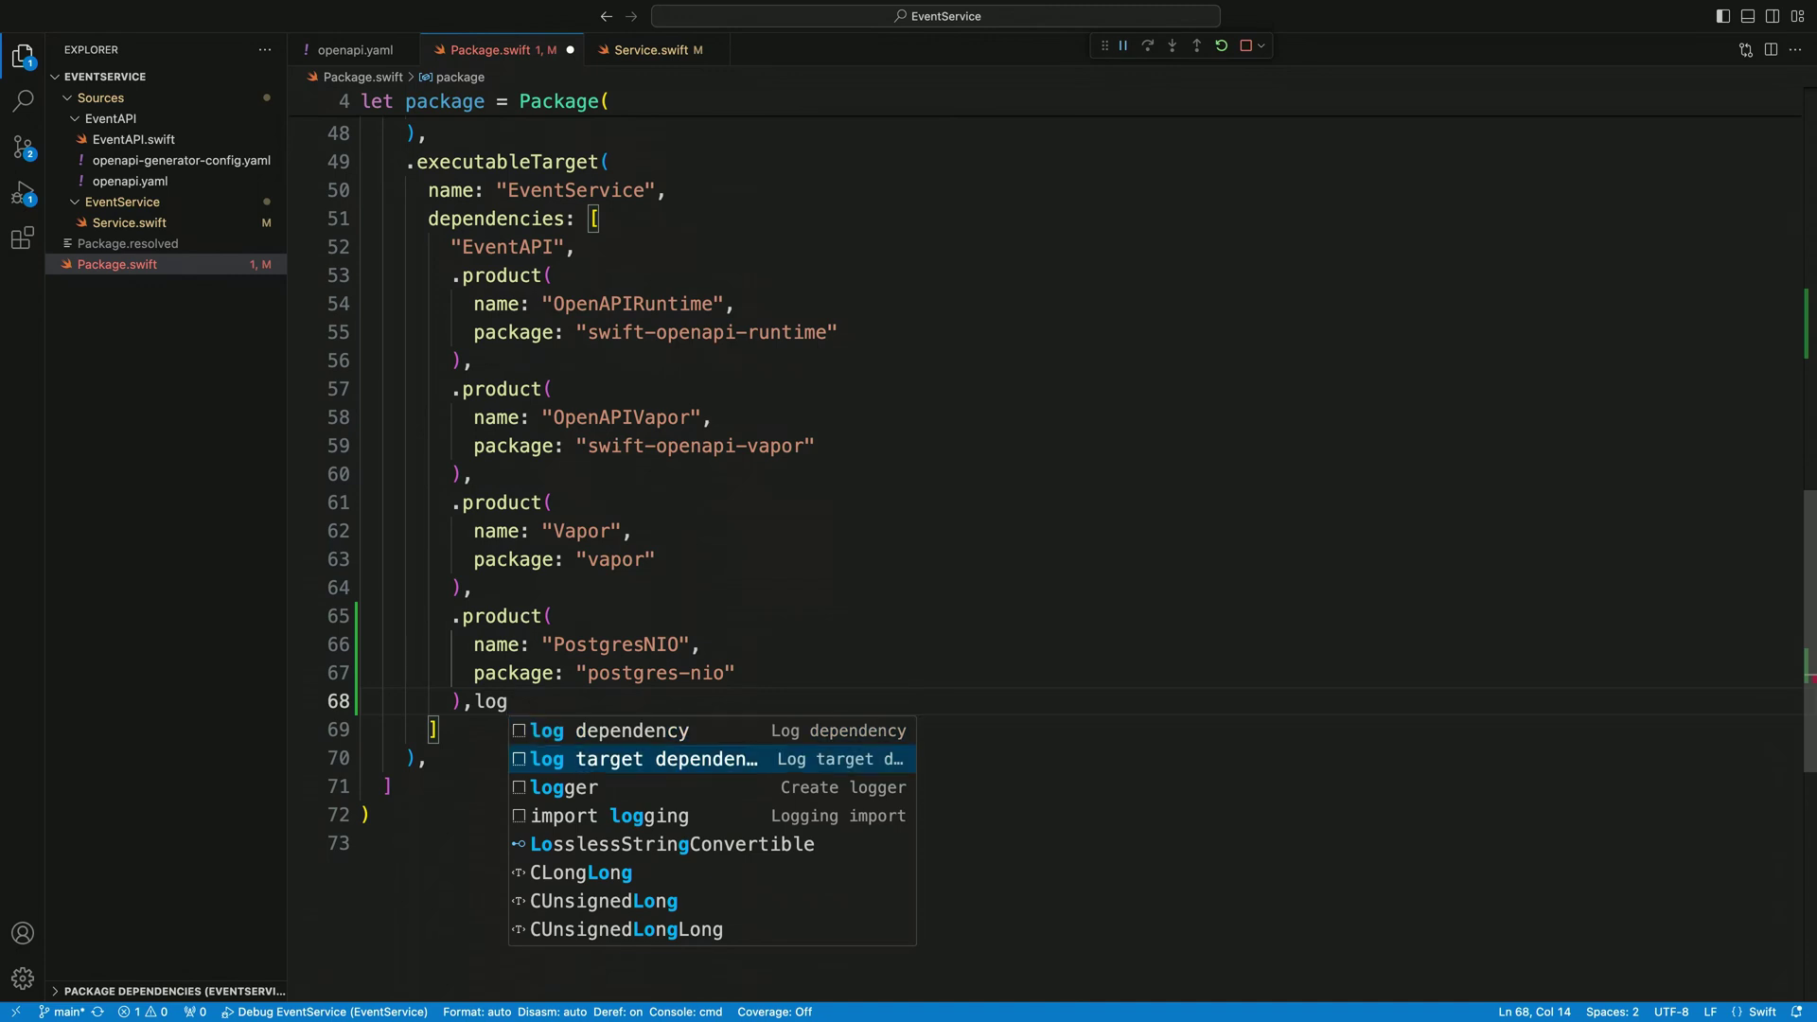
key(Return)
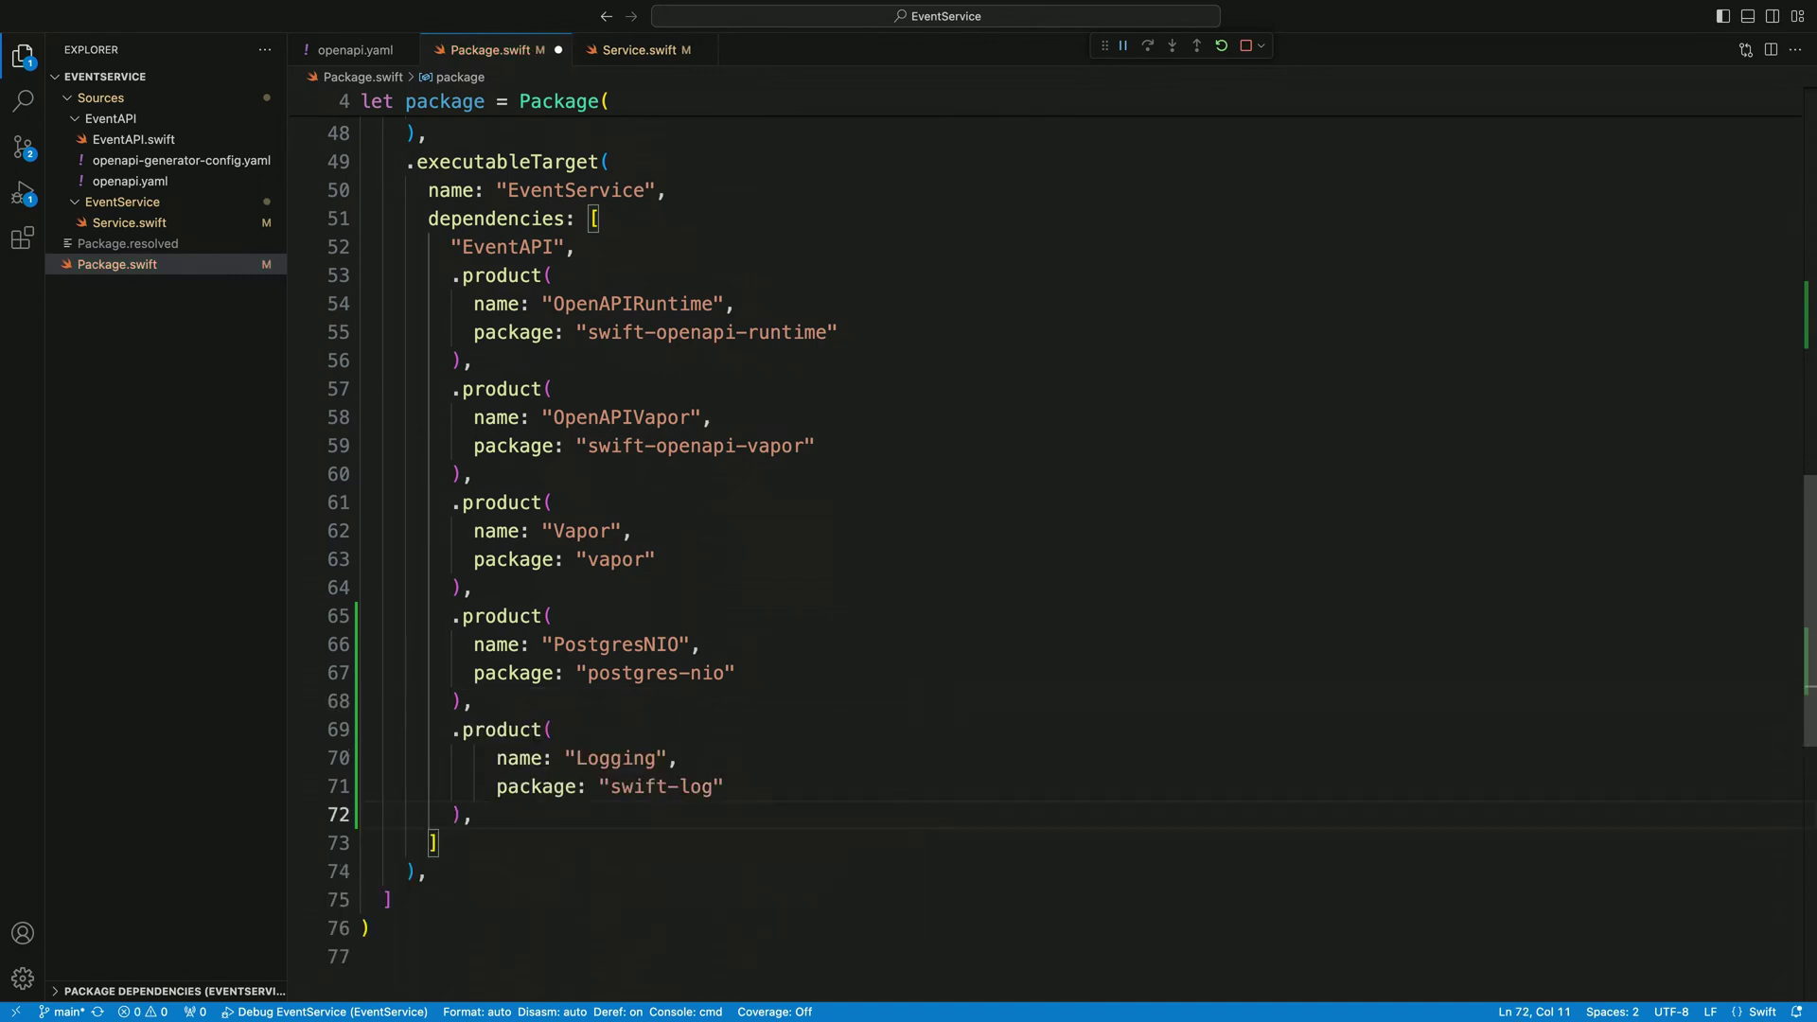
key(ctrl+s)
Add 'import Logging' below the PostgresNIO import in Service.swift.
click(635, 50)
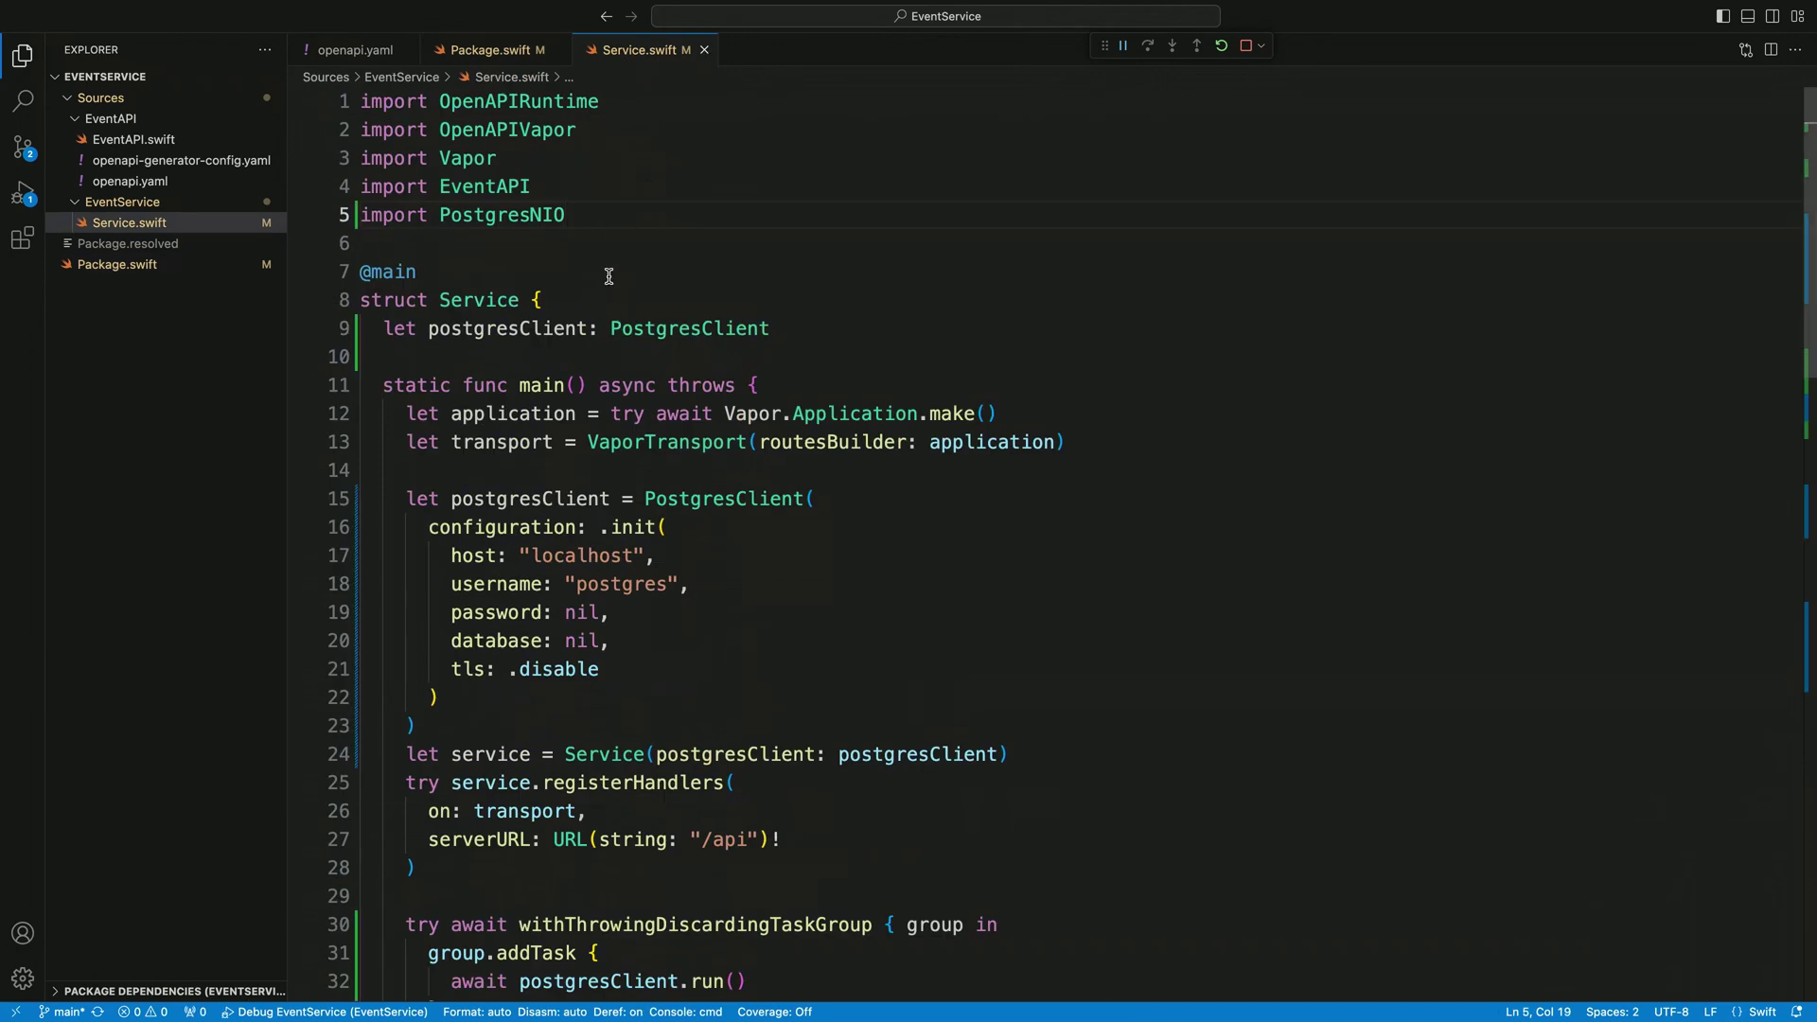
key(Return)
text(impo)
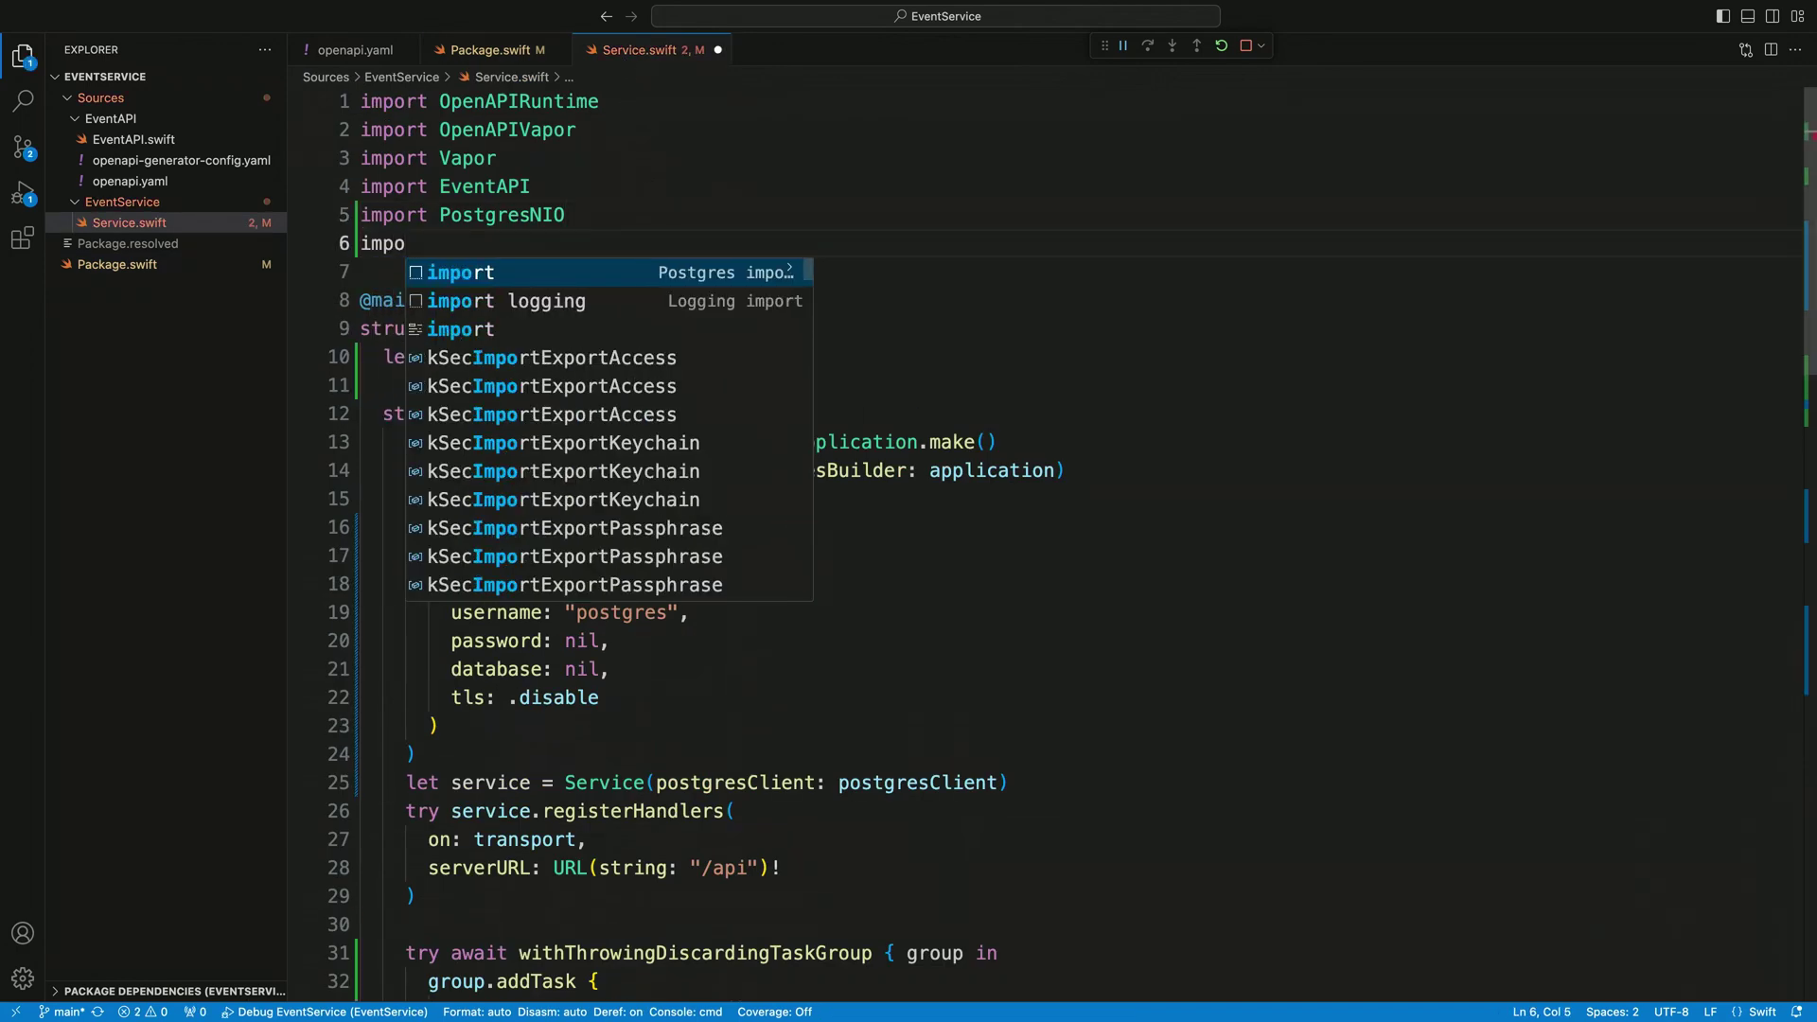
key(Down)
key(Return)
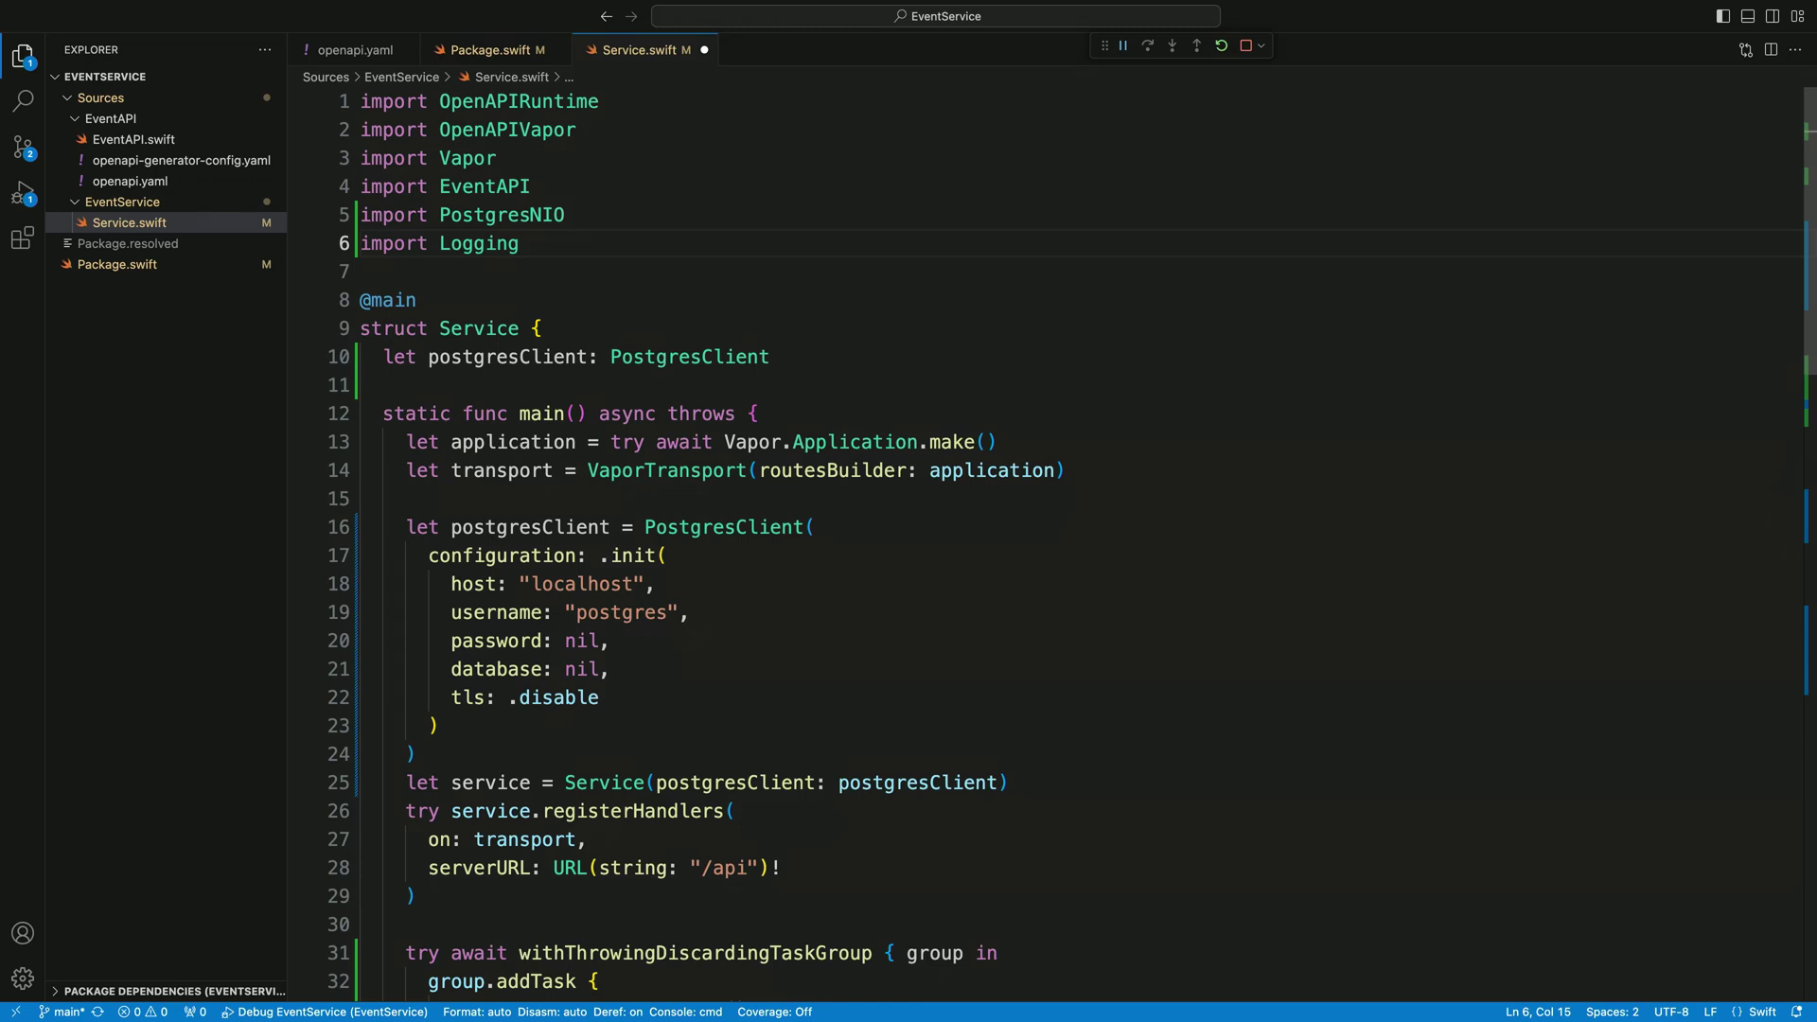
scroll(909, 568, down, 3)
scroll(909, 568, down, 2)
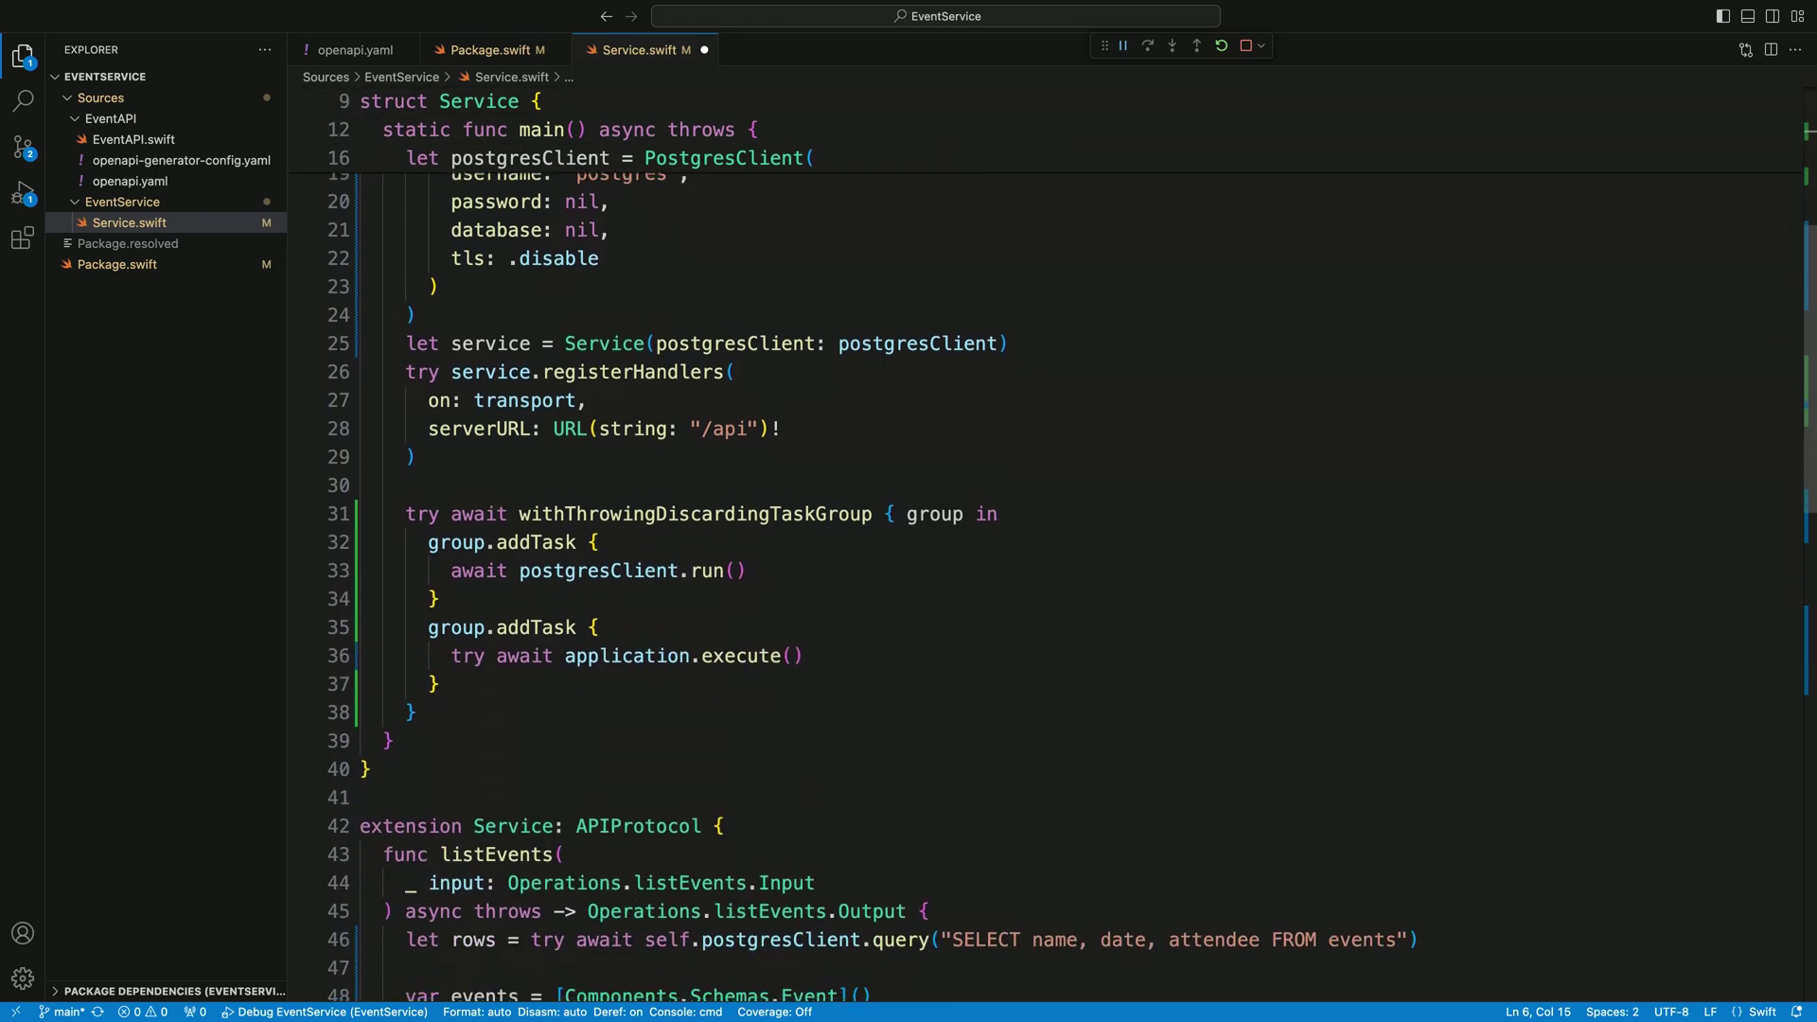
scroll(910, 568, down, 5)
scroll(908, 568, down, 2)
scroll(909, 569, down, 2)
scroll(908, 568, down, 1)
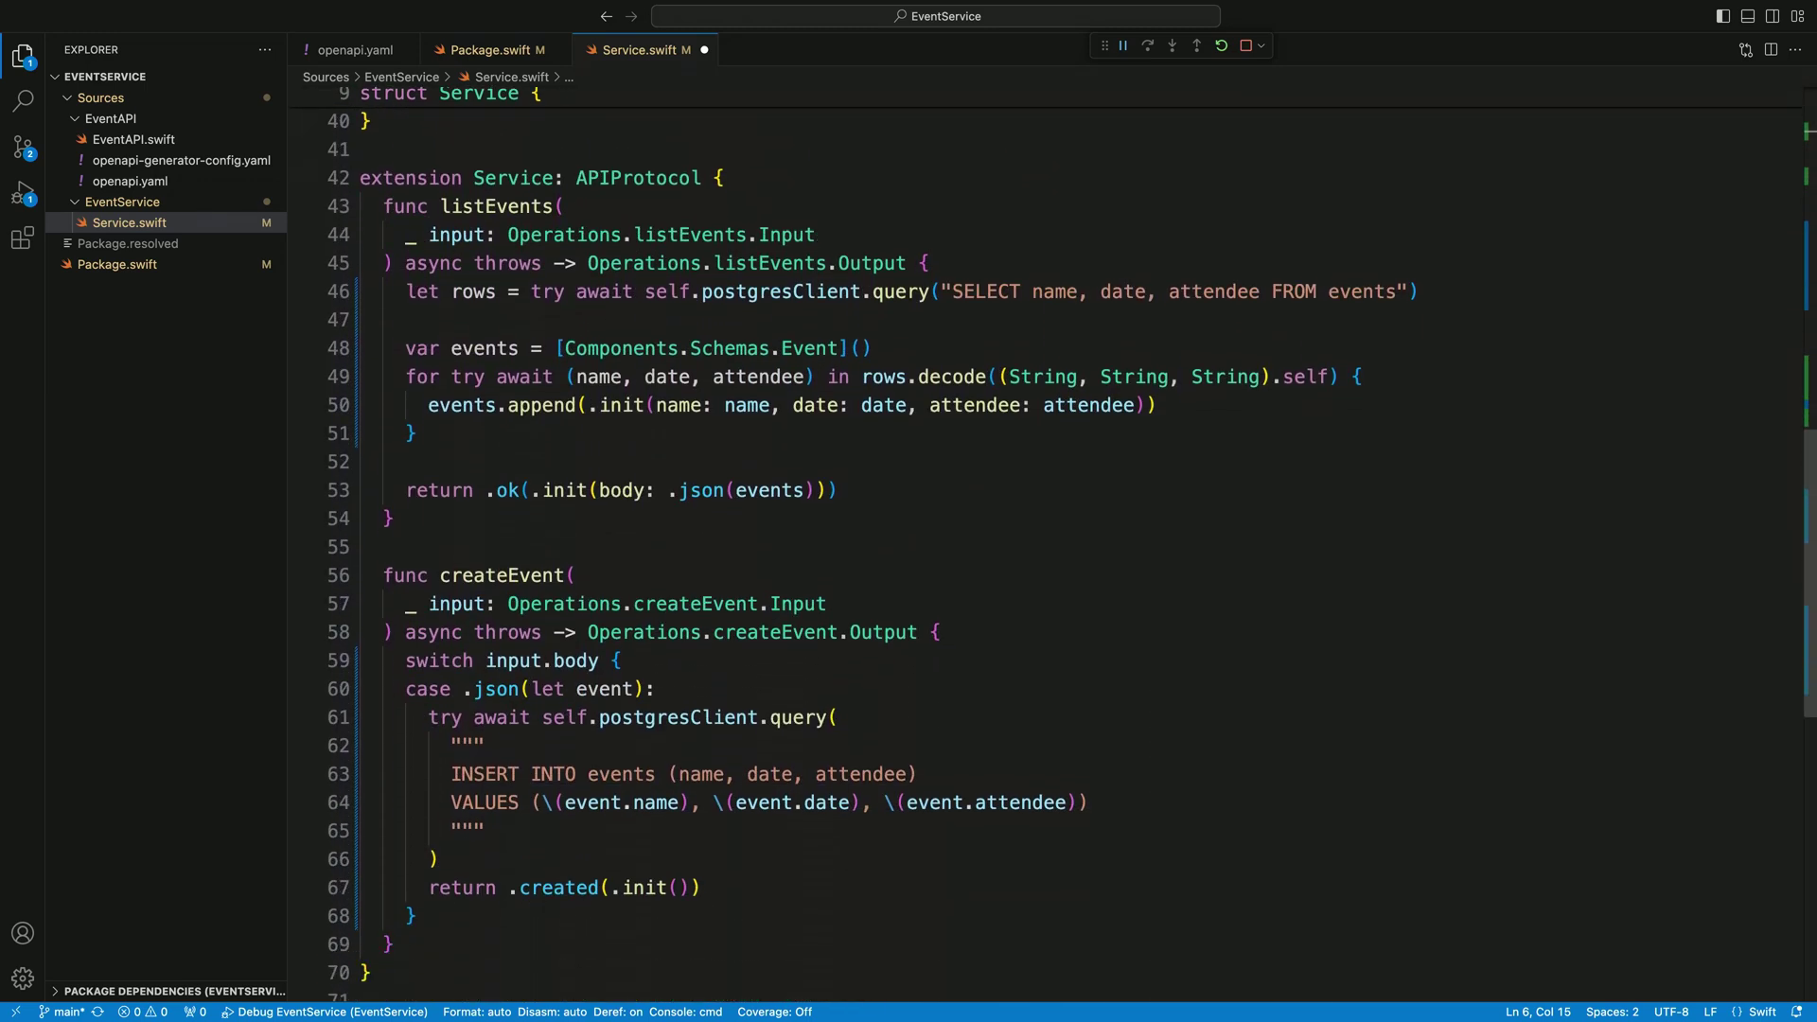
Wrap the insert query and created return in a do/catch on PSQLError.
click(406, 717)
key(Return)
text(d)
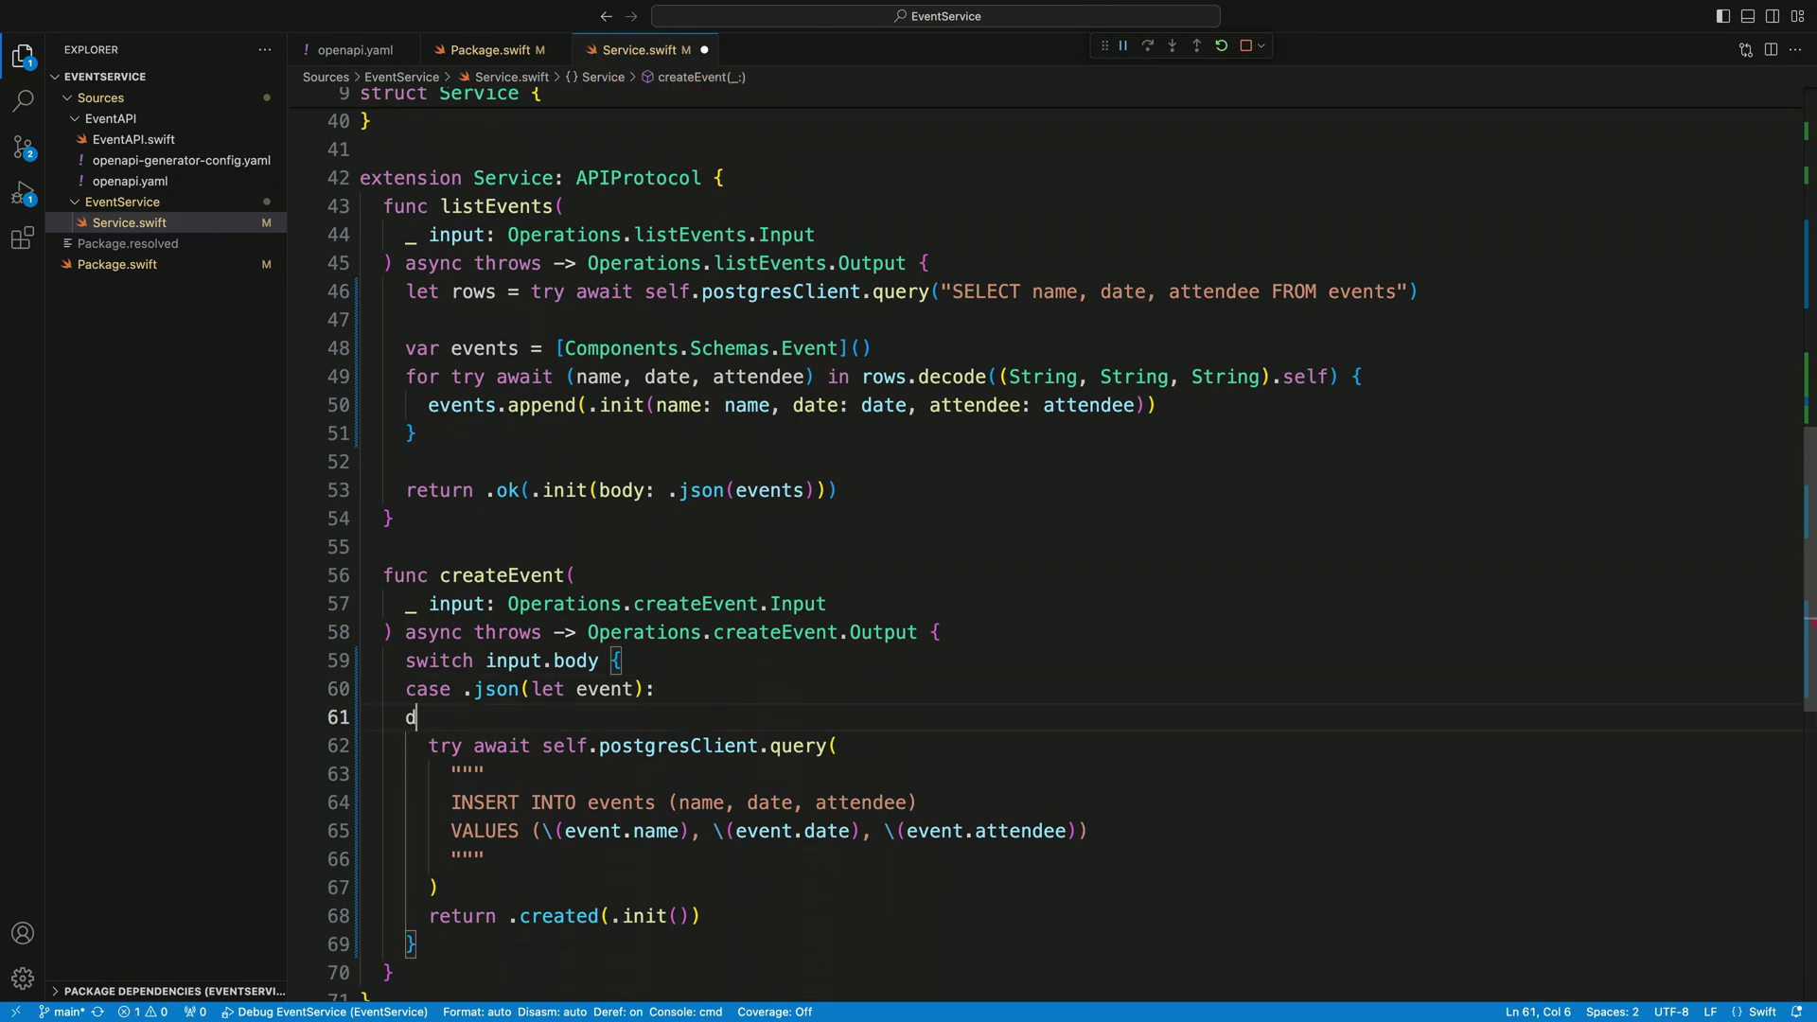
text(o {)
click(717, 916)
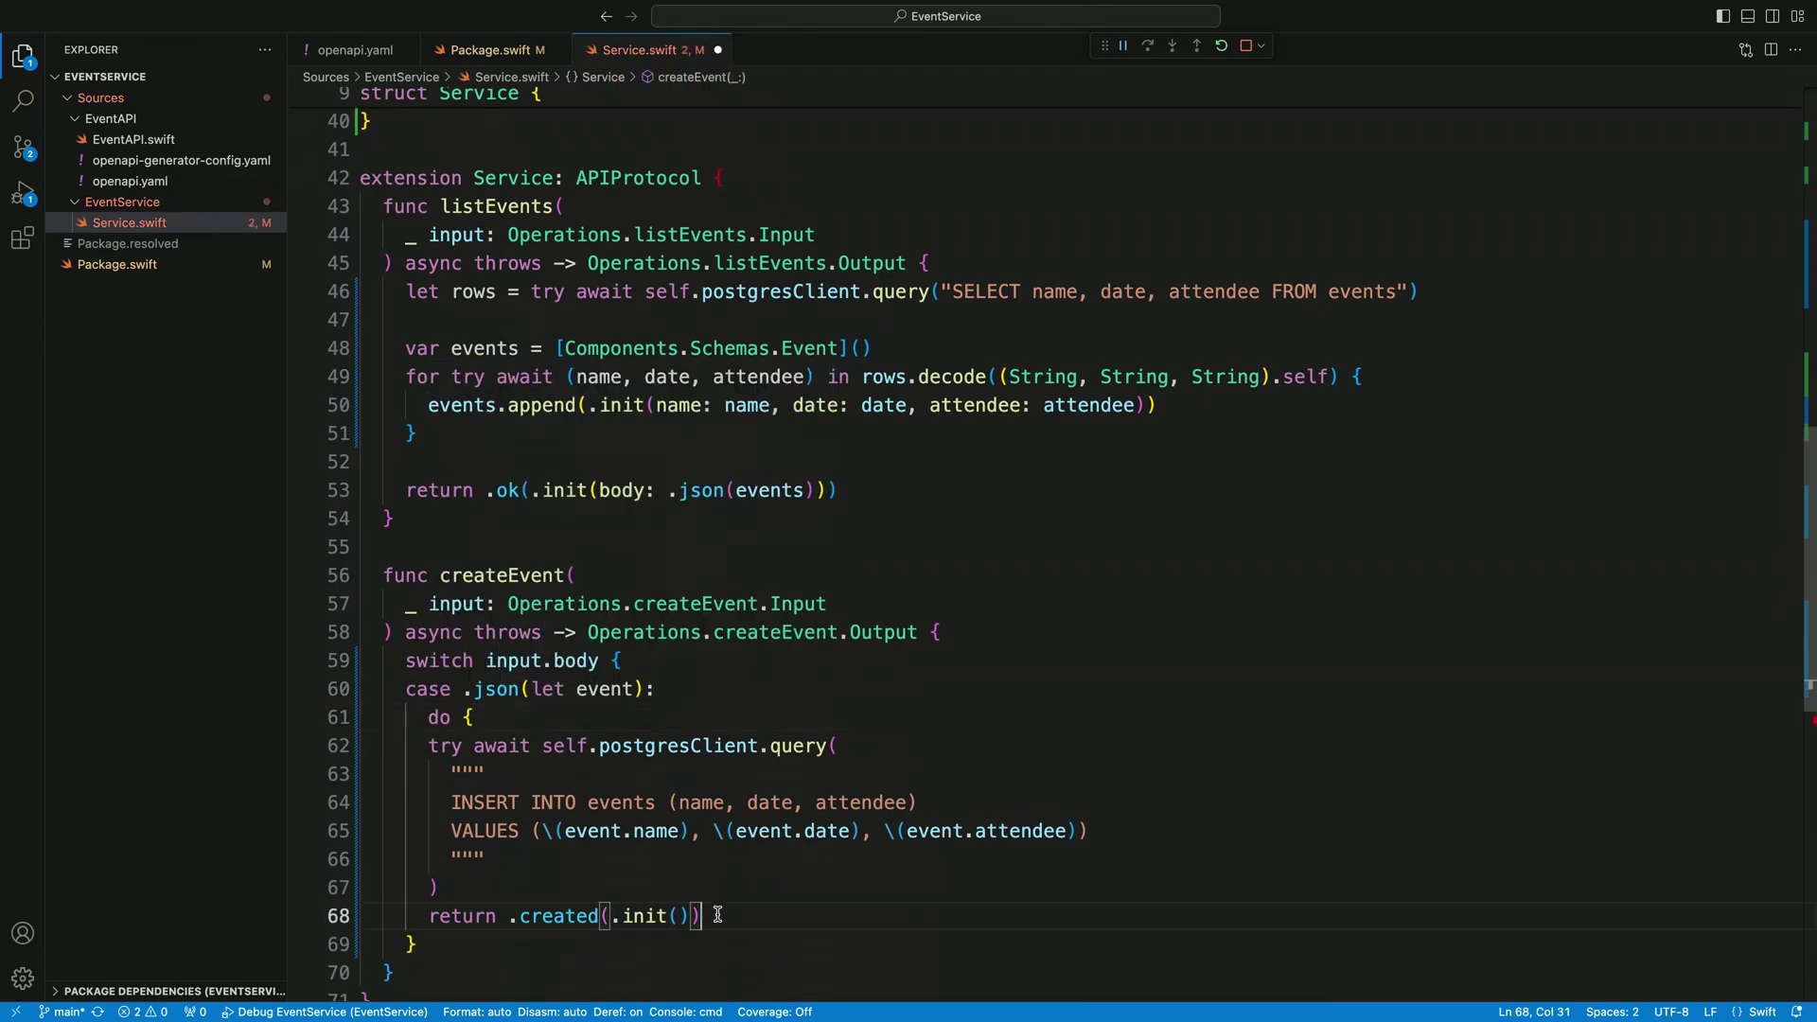
key(Return)
text(} catch let error as PSQLError {)
key(Return)
text(})
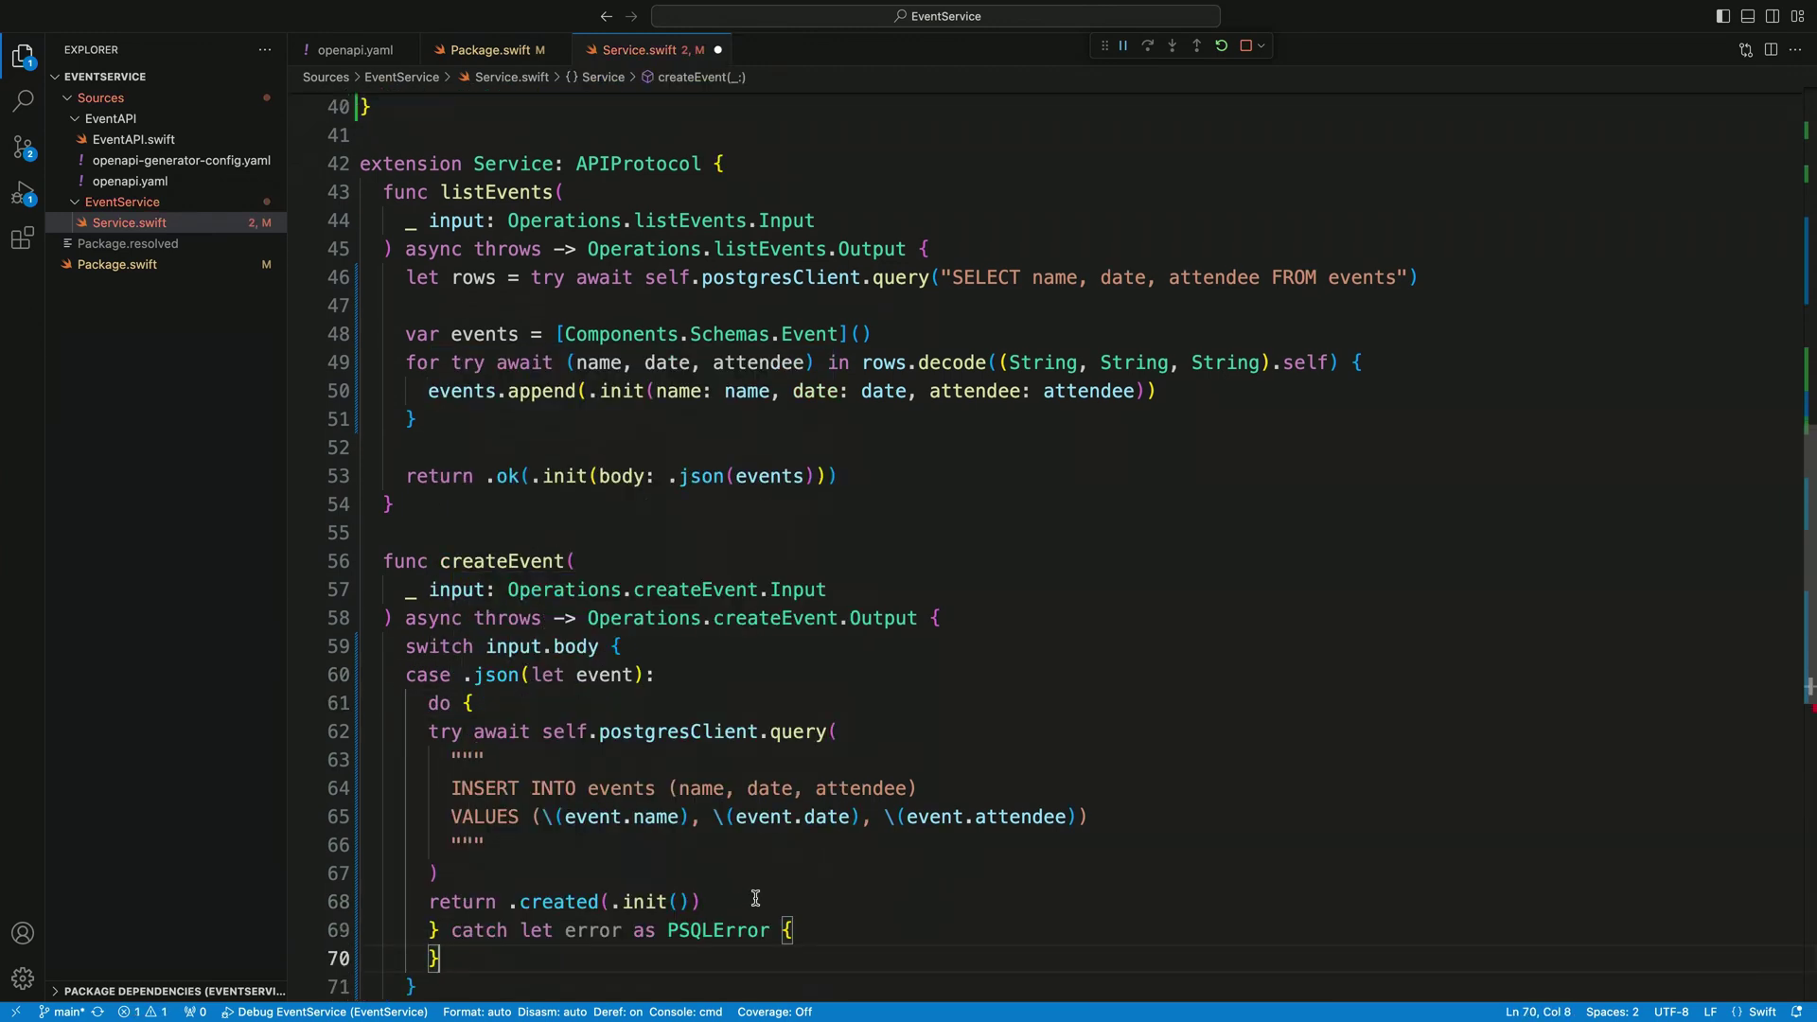
drag(753, 897, 429, 731)
key(Tab)
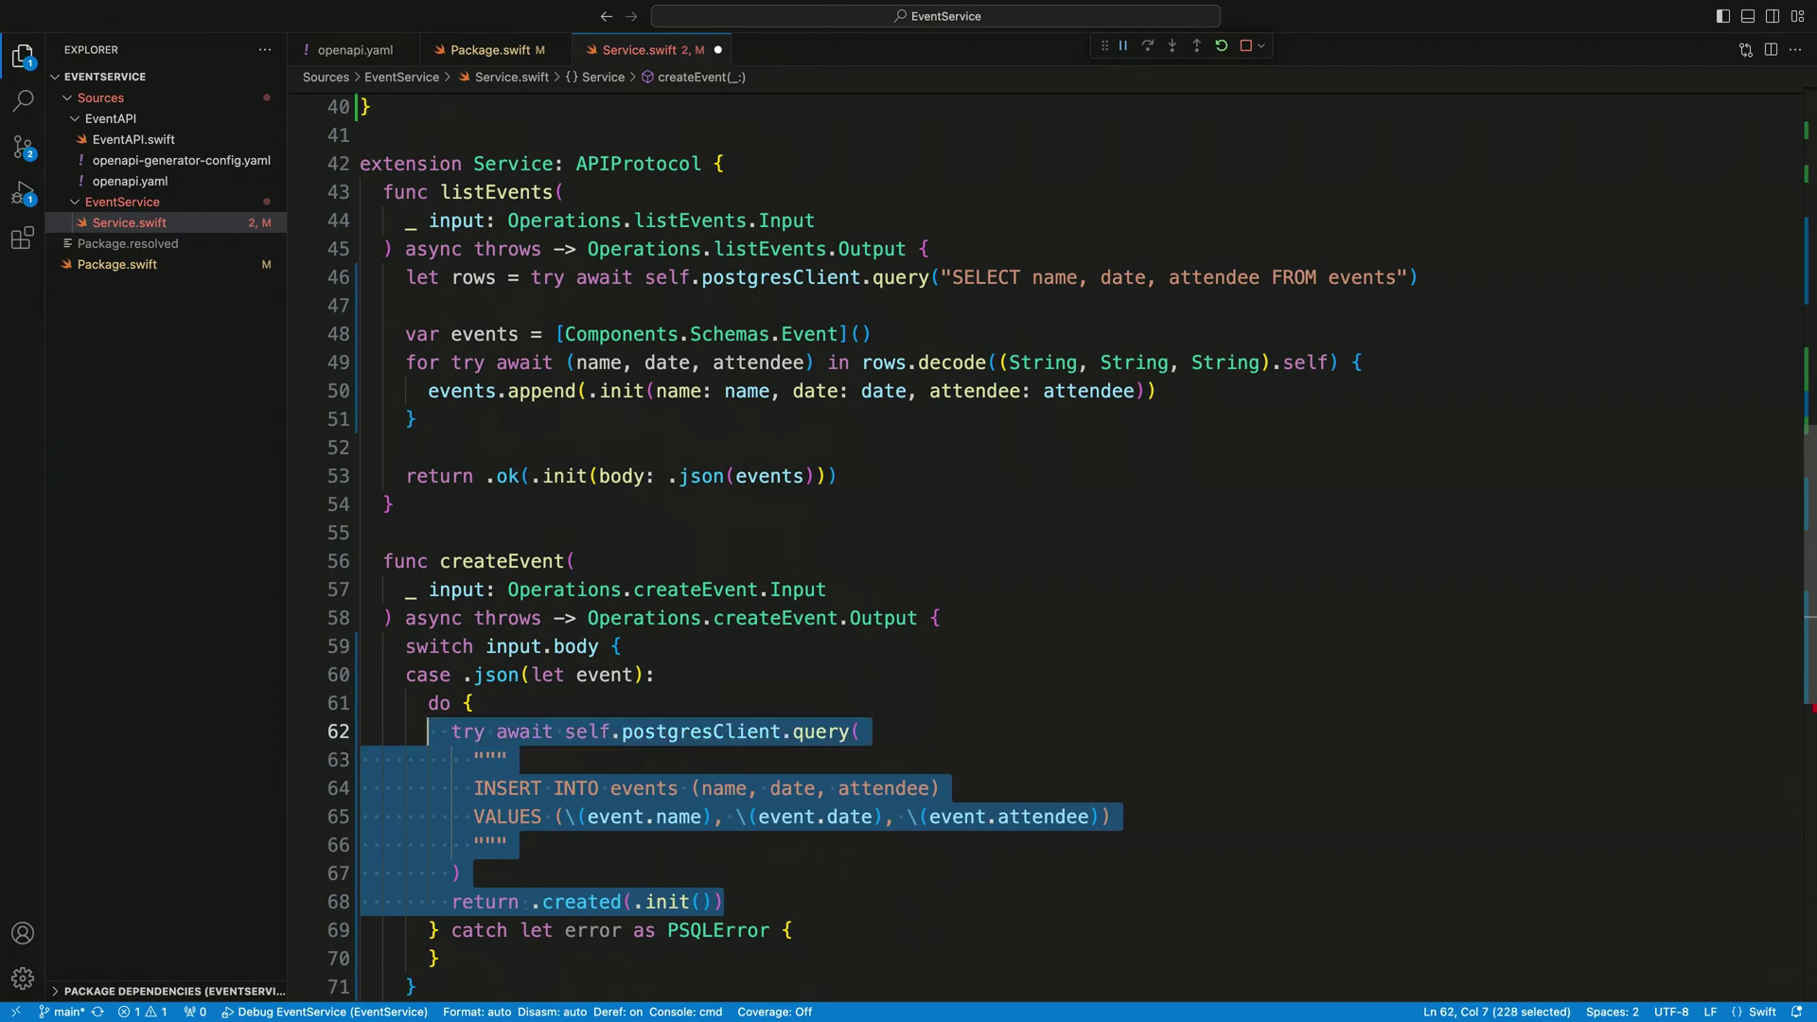
click(839, 937)
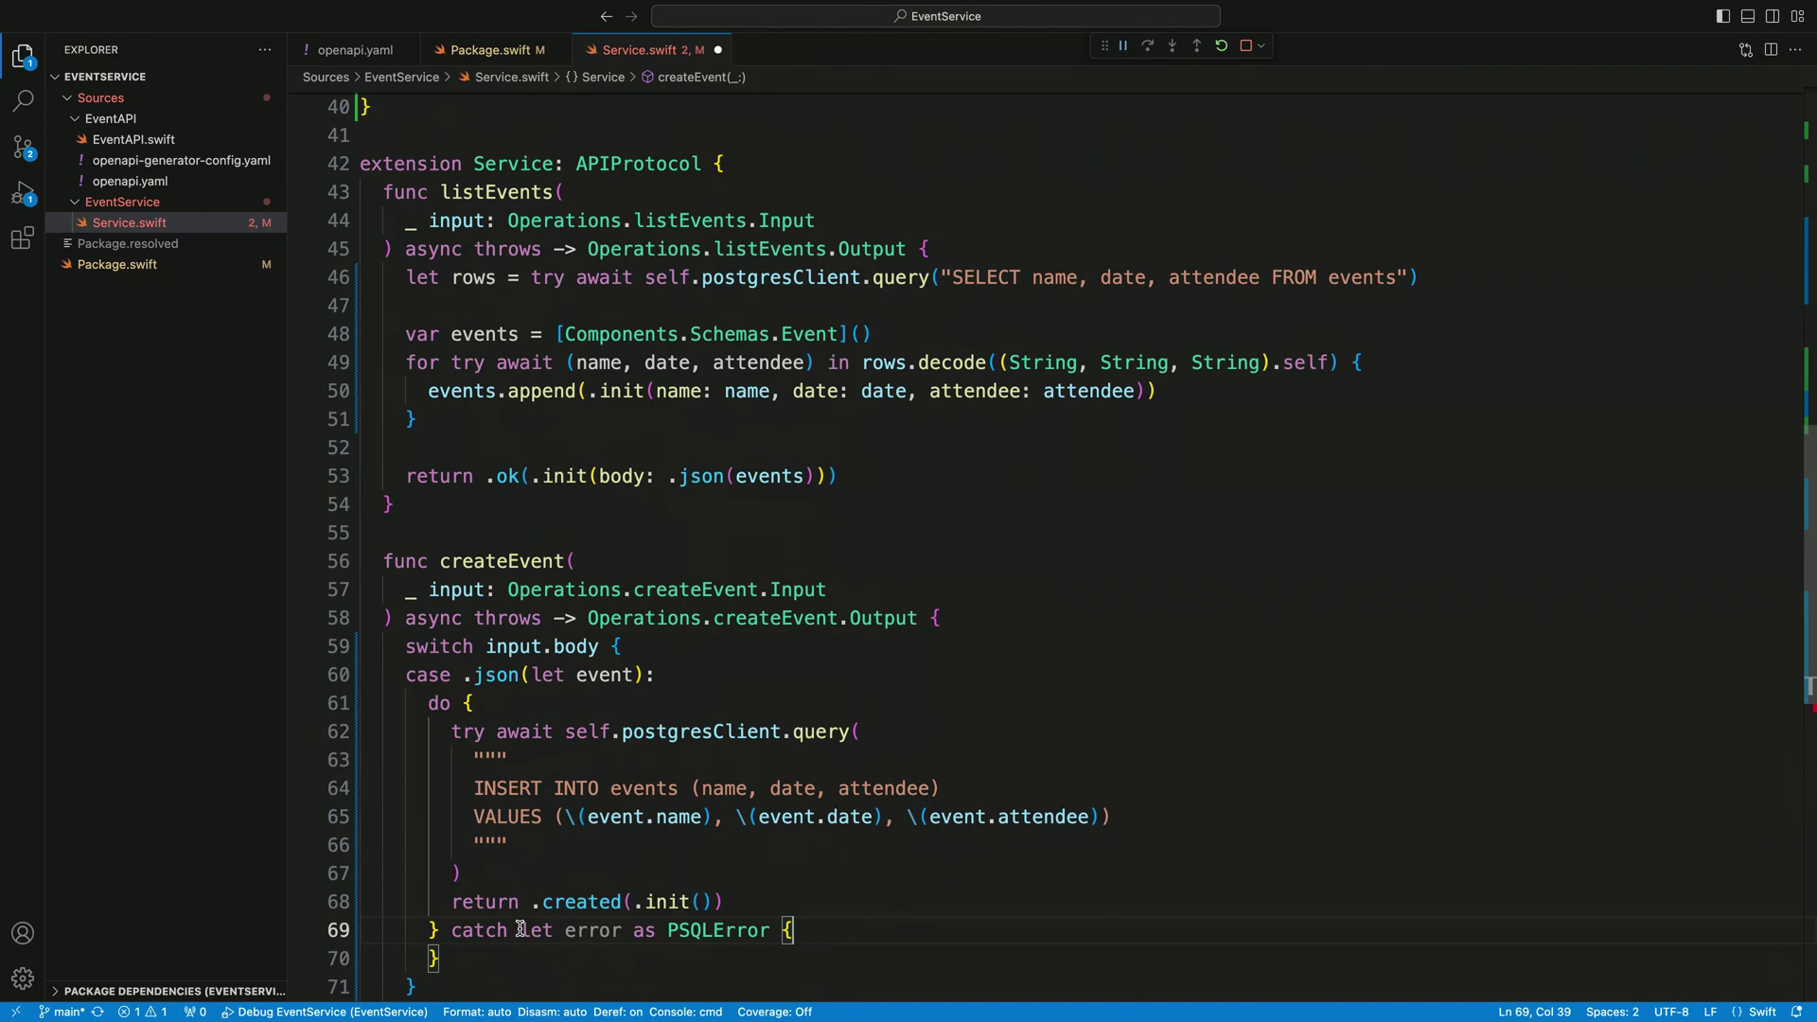
drag(522, 930, 770, 930)
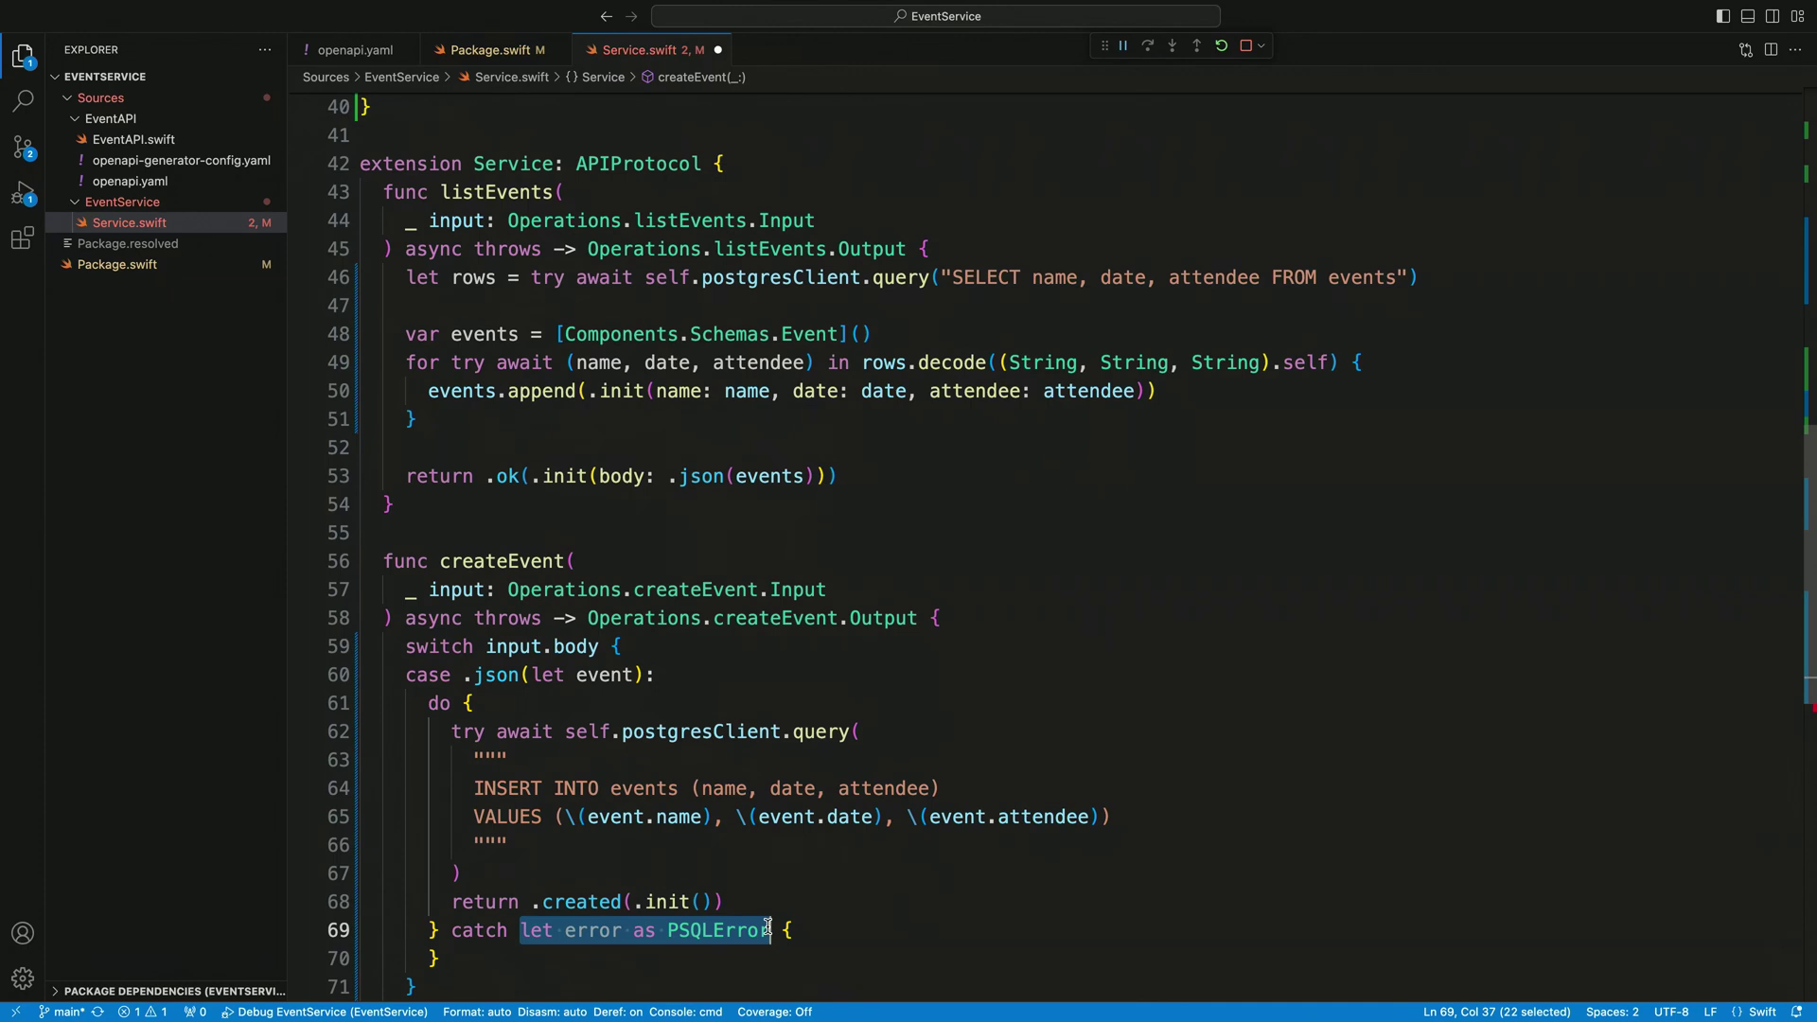
In the catch, log the error via a CreateEvent Logger, return .badRequest(.init()), and relaunch.
click(803, 937)
key(Return)
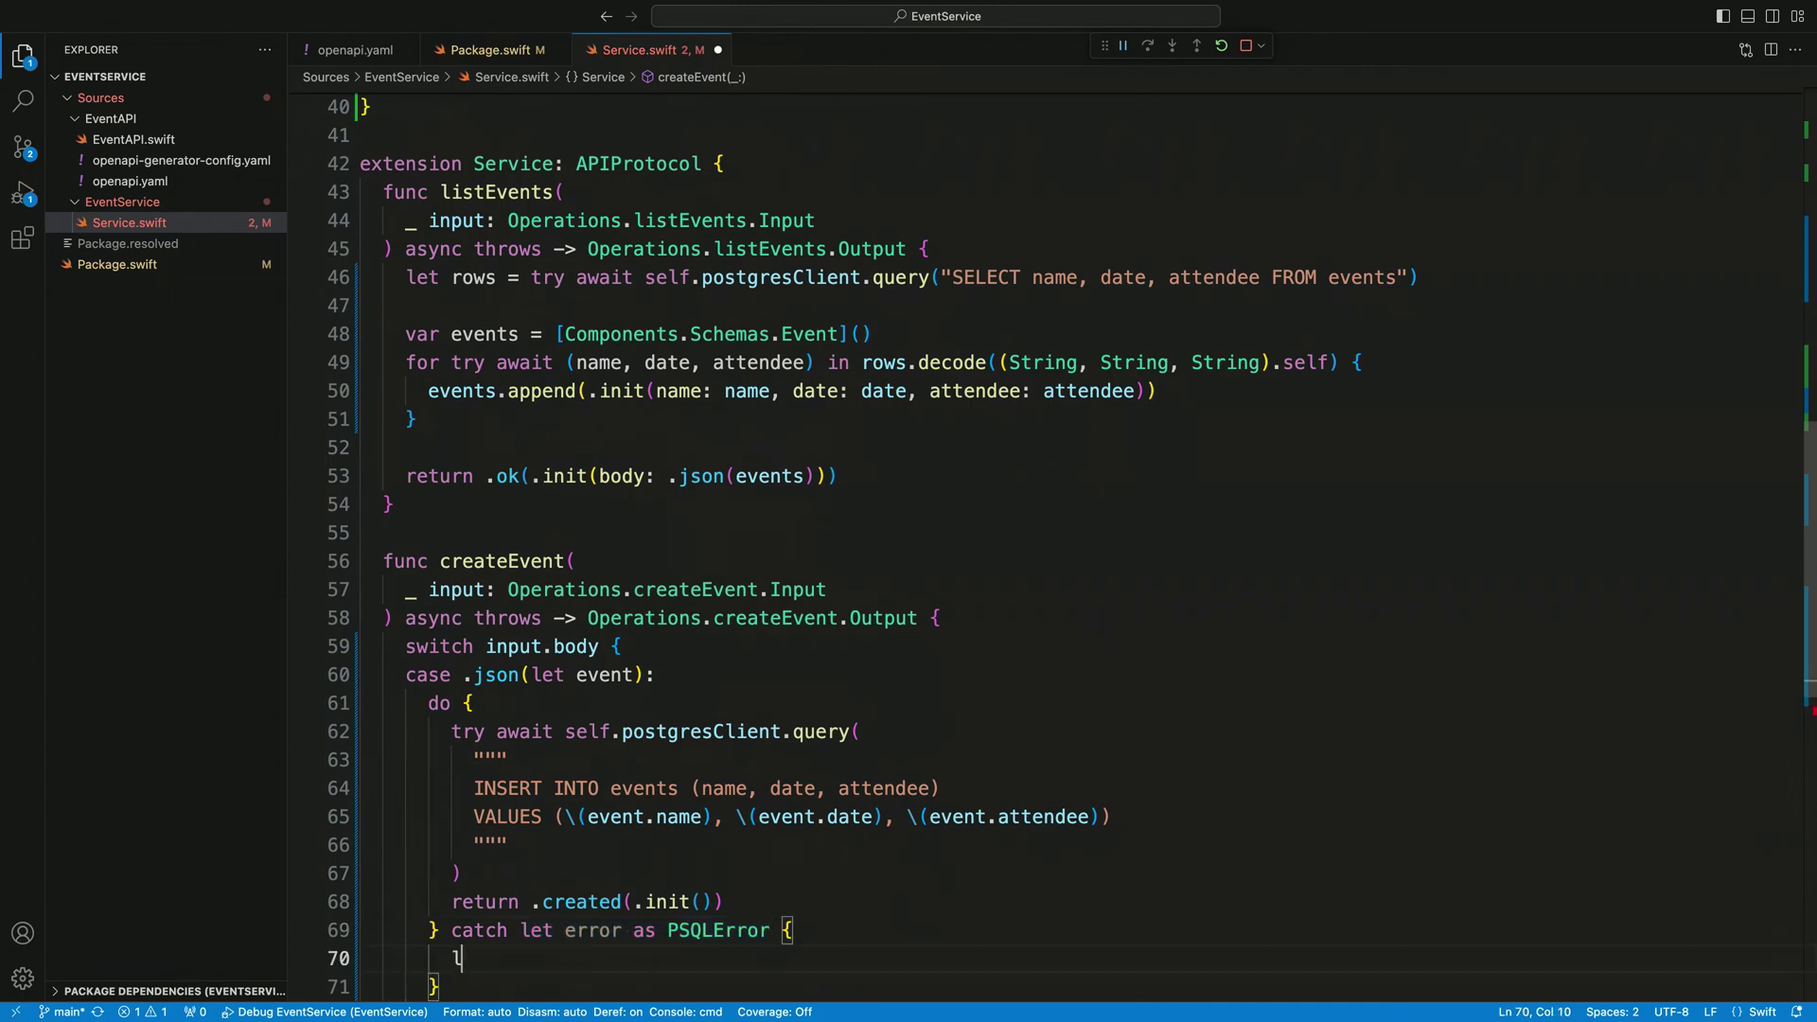
text(logge)
key(Return)
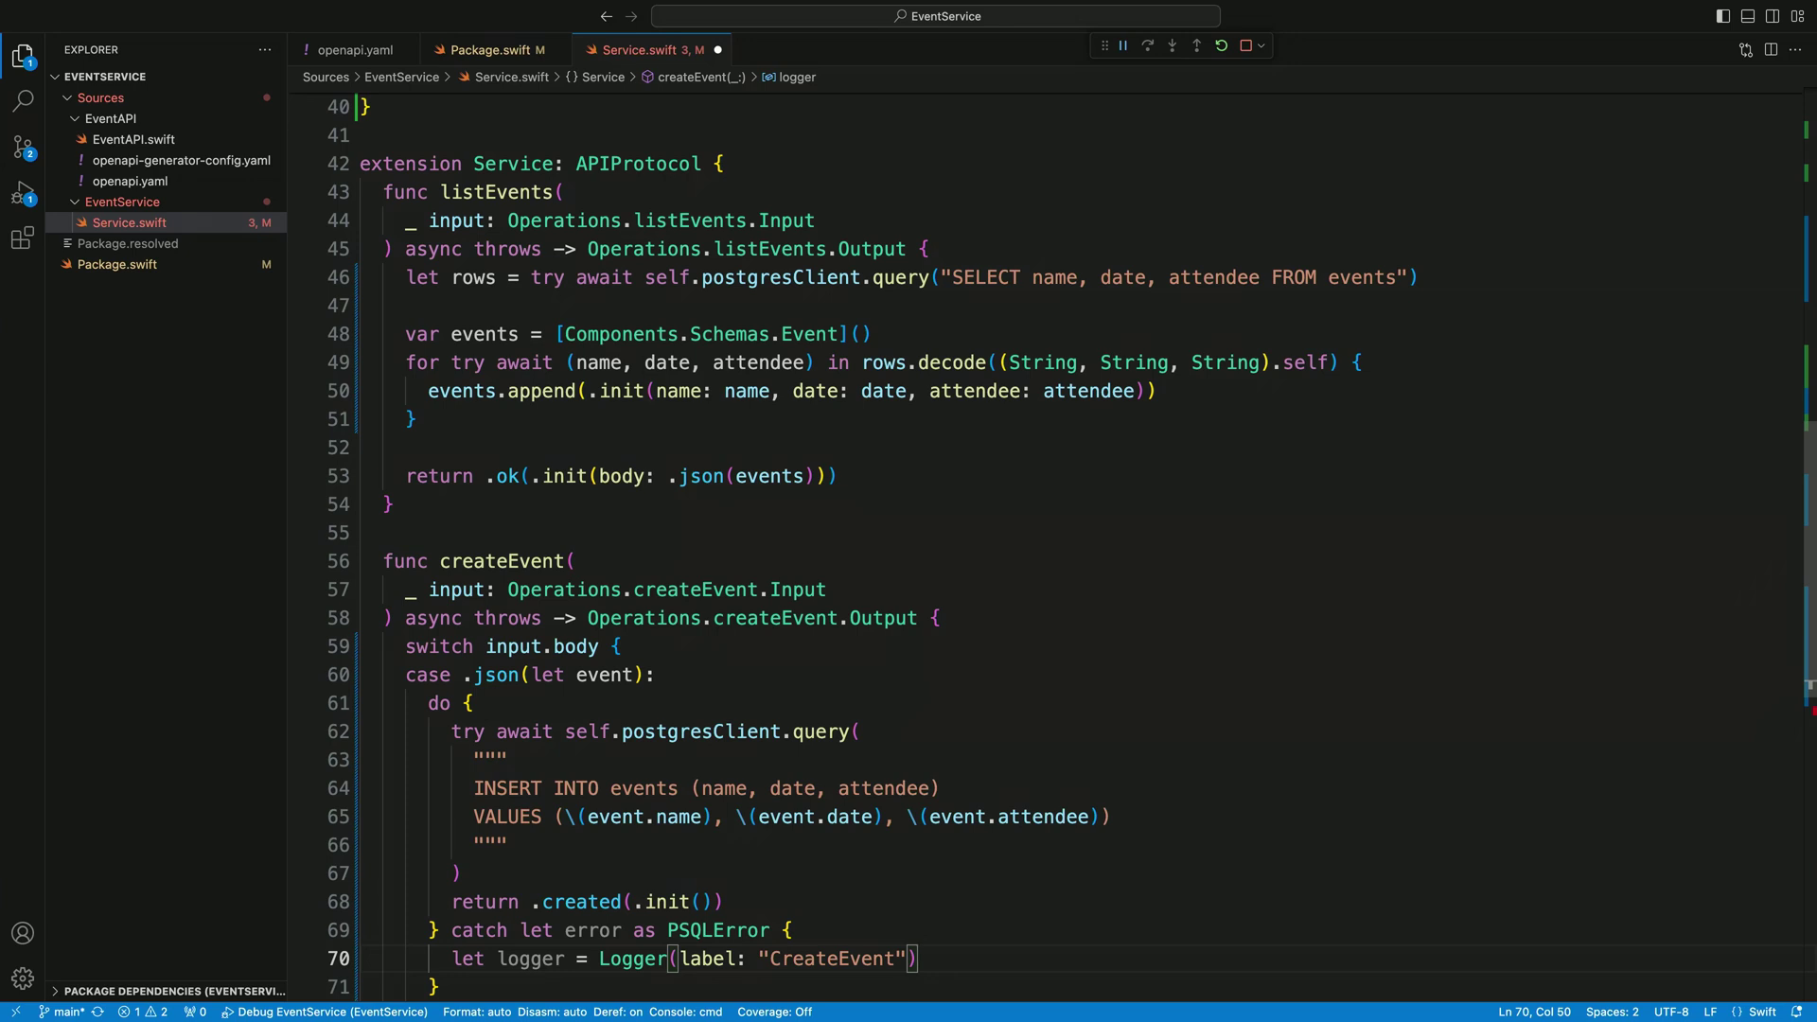
key(Return)
key(Return)
text(if let message = error.serverInfo?[.message] { logger.info( "Failed to create event", metadata: ["error.message": "\(message)"] ) })
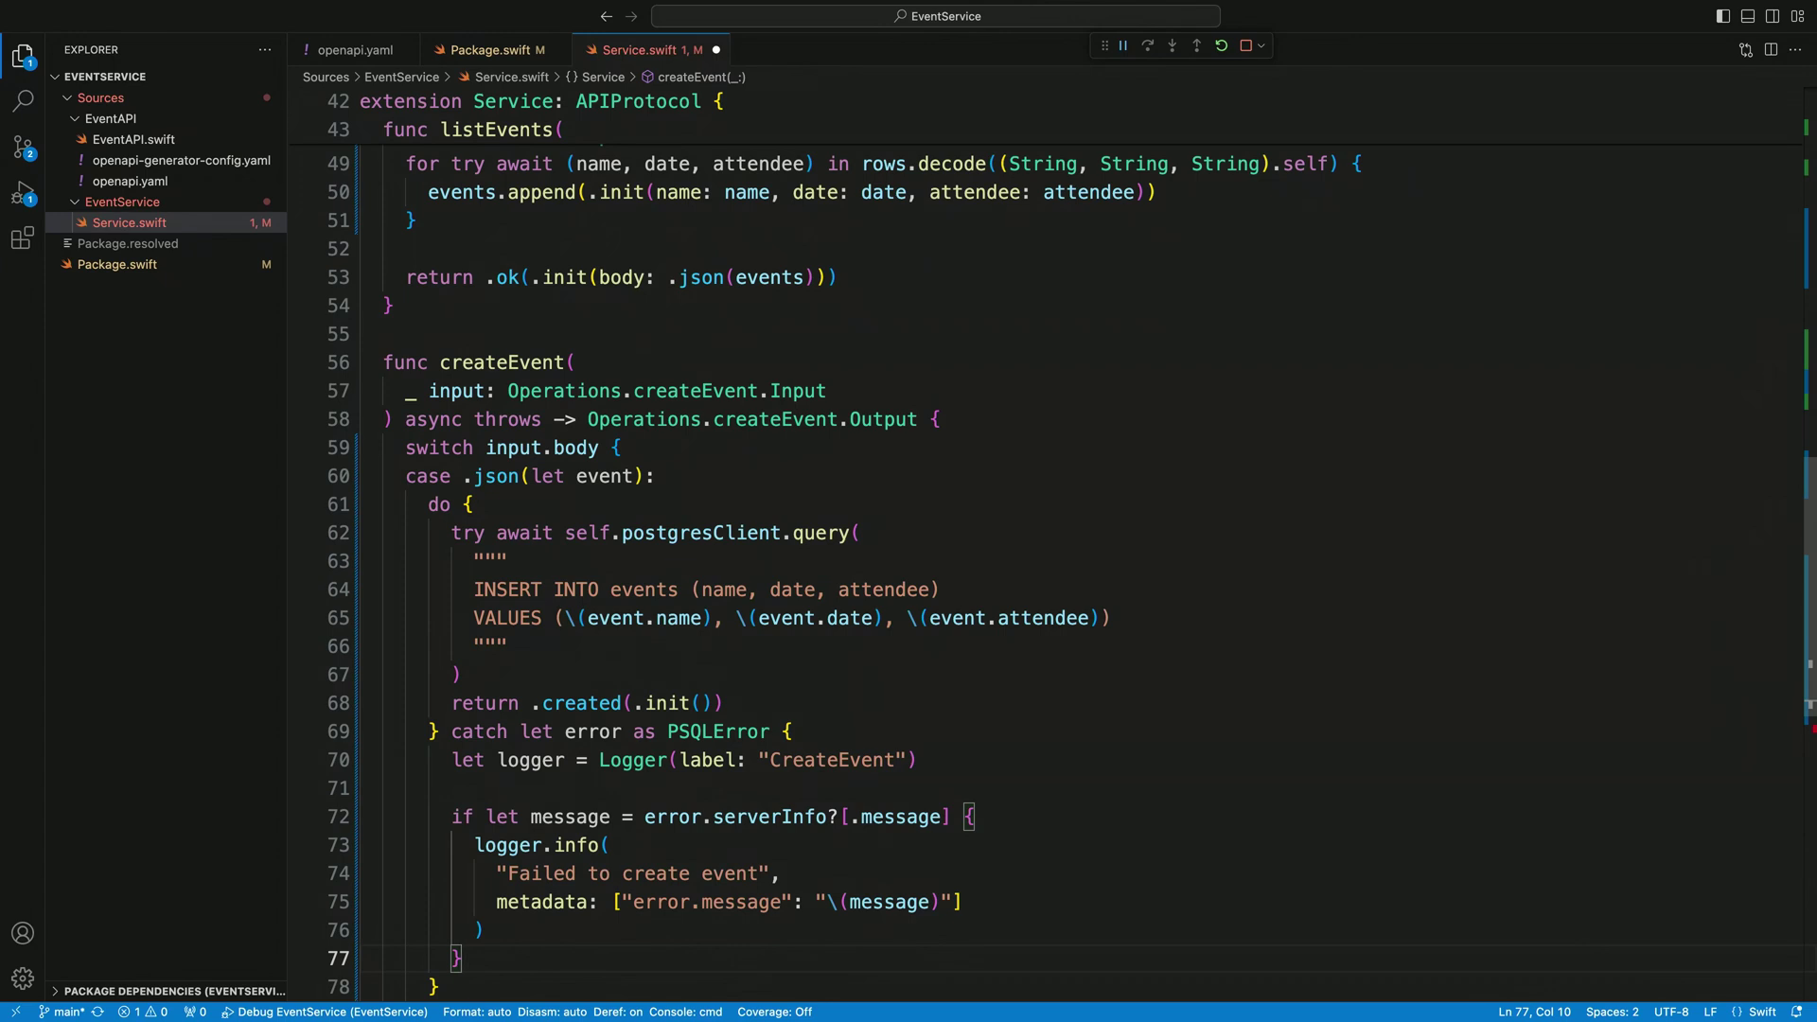
key(Return)
key(Return)
text(return)
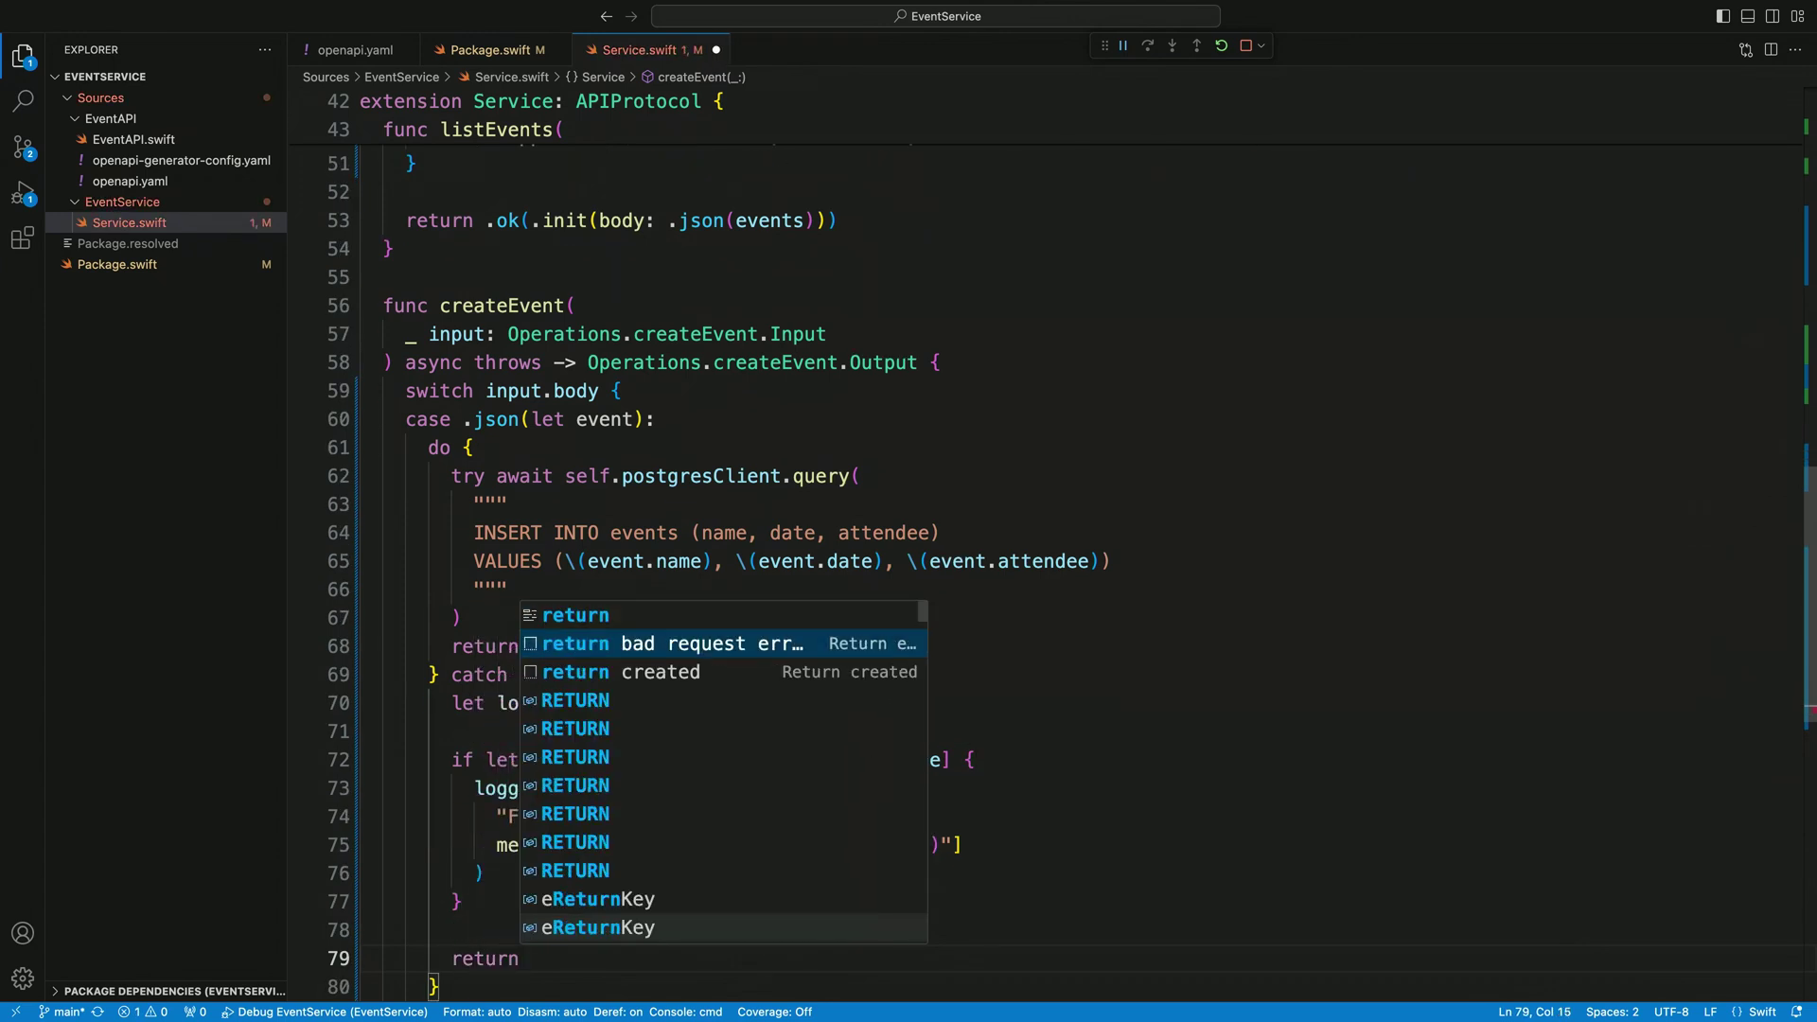
key(Return)
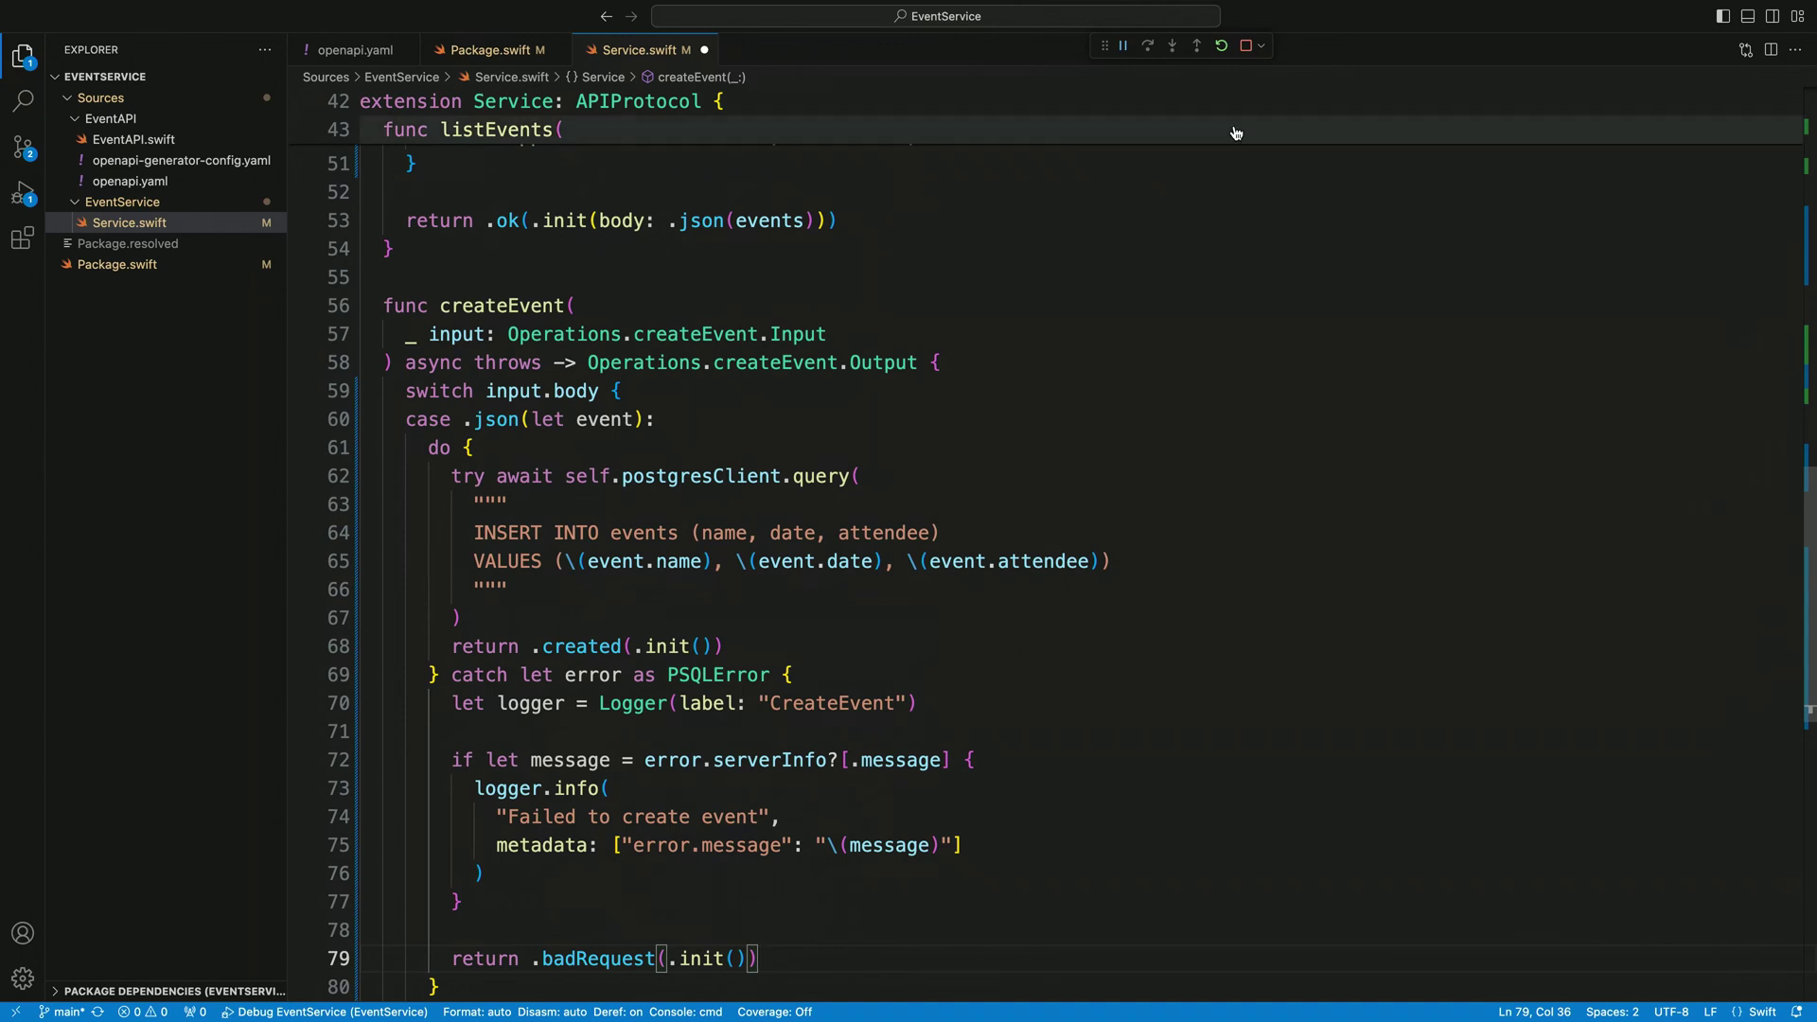
click(1221, 47)
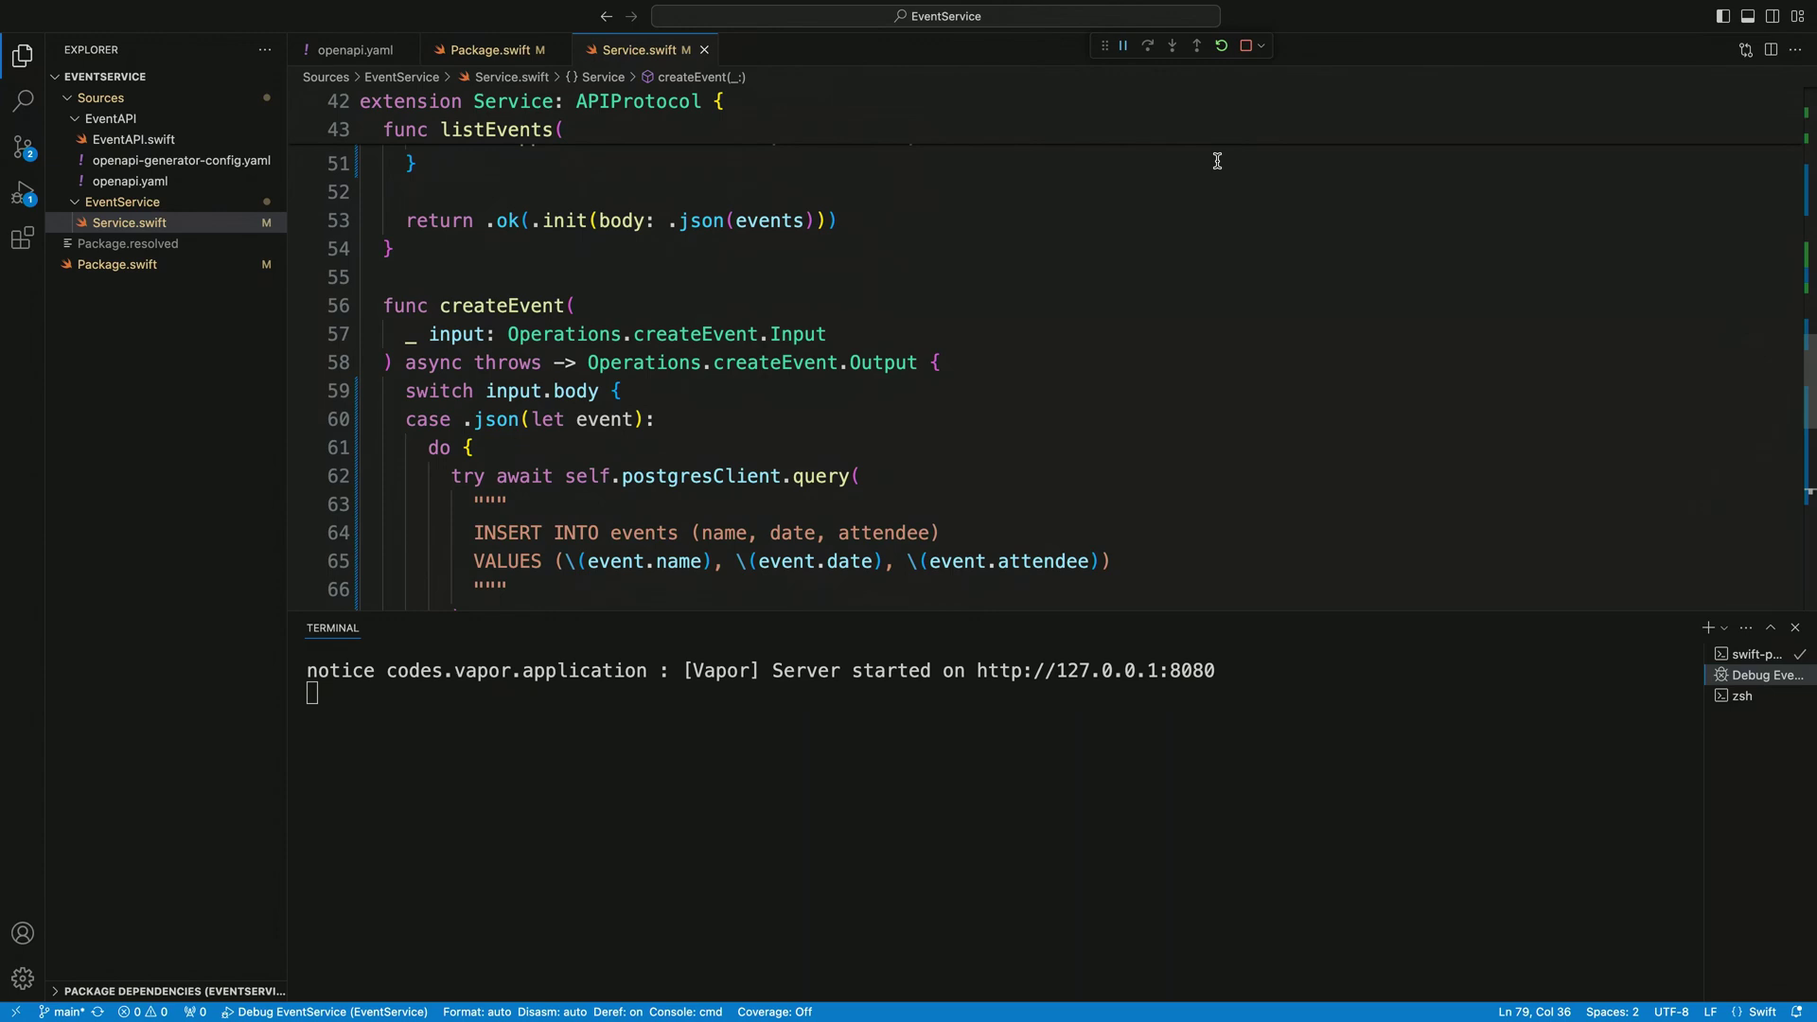
Resend the Server-Side Swift Conference curl POST from a cleared shell.
click(1740, 696)
key(ctrl+l)
key(Up)
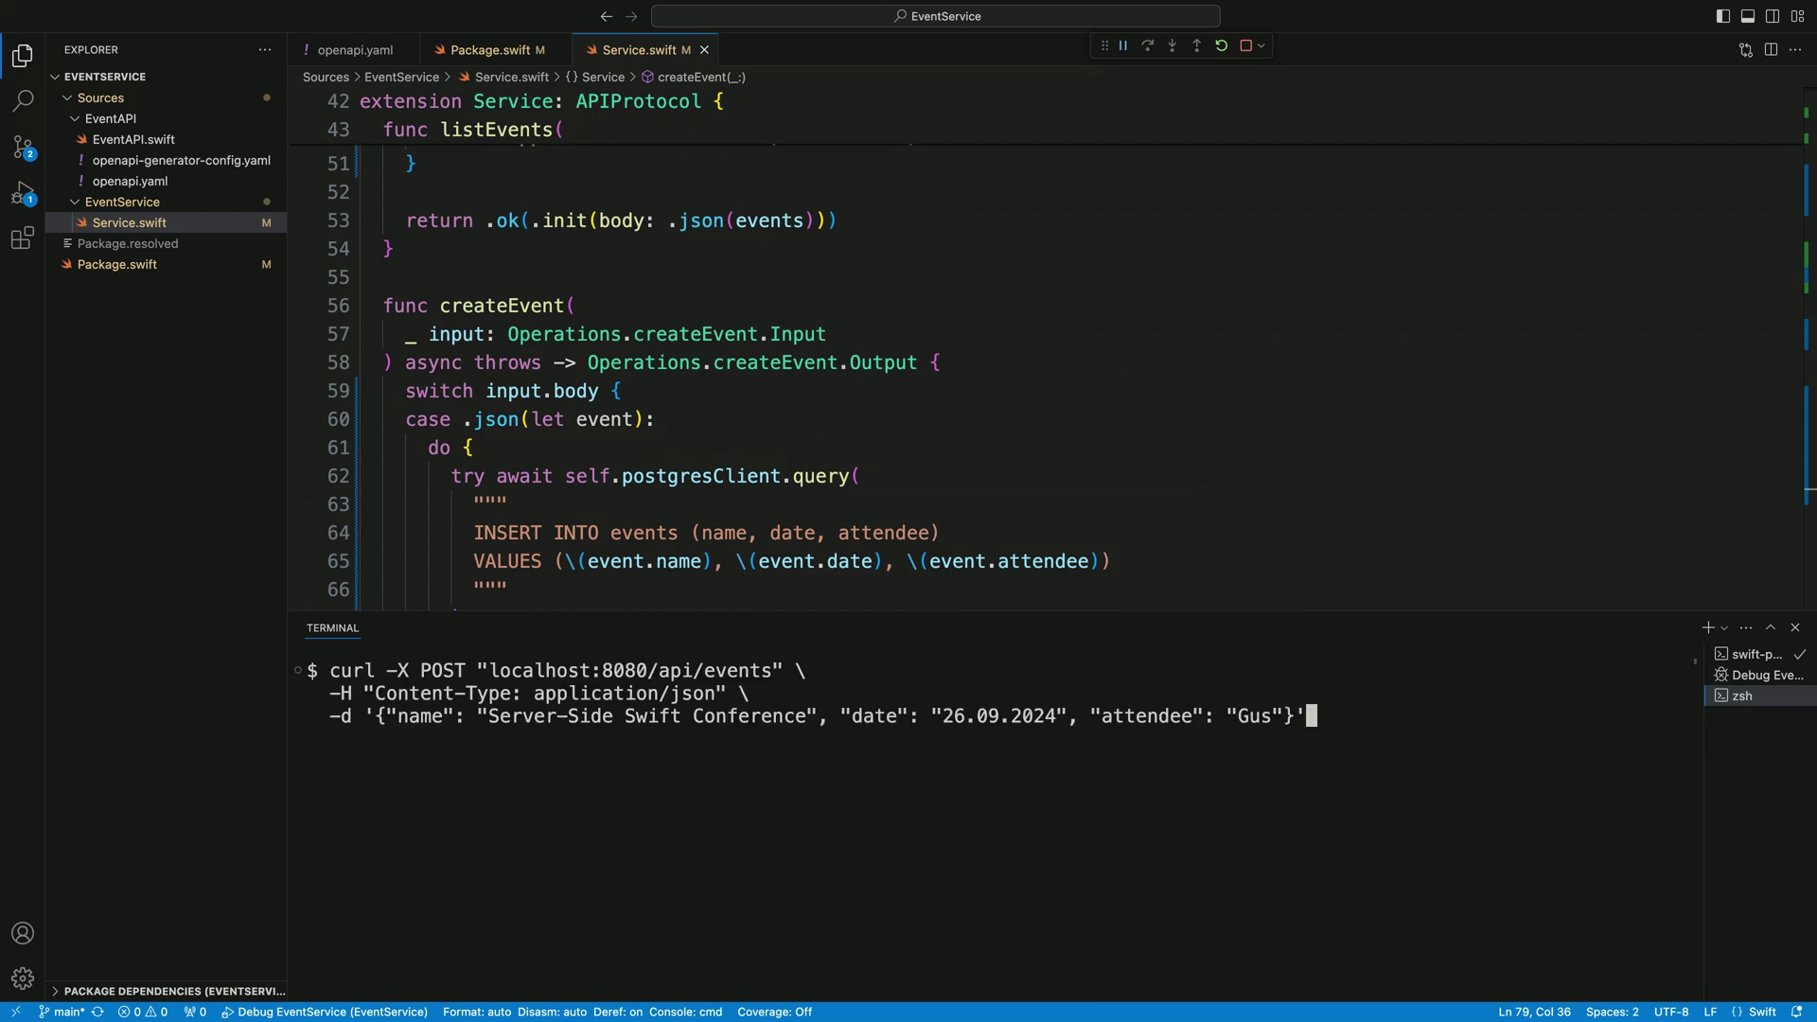
key(Return)
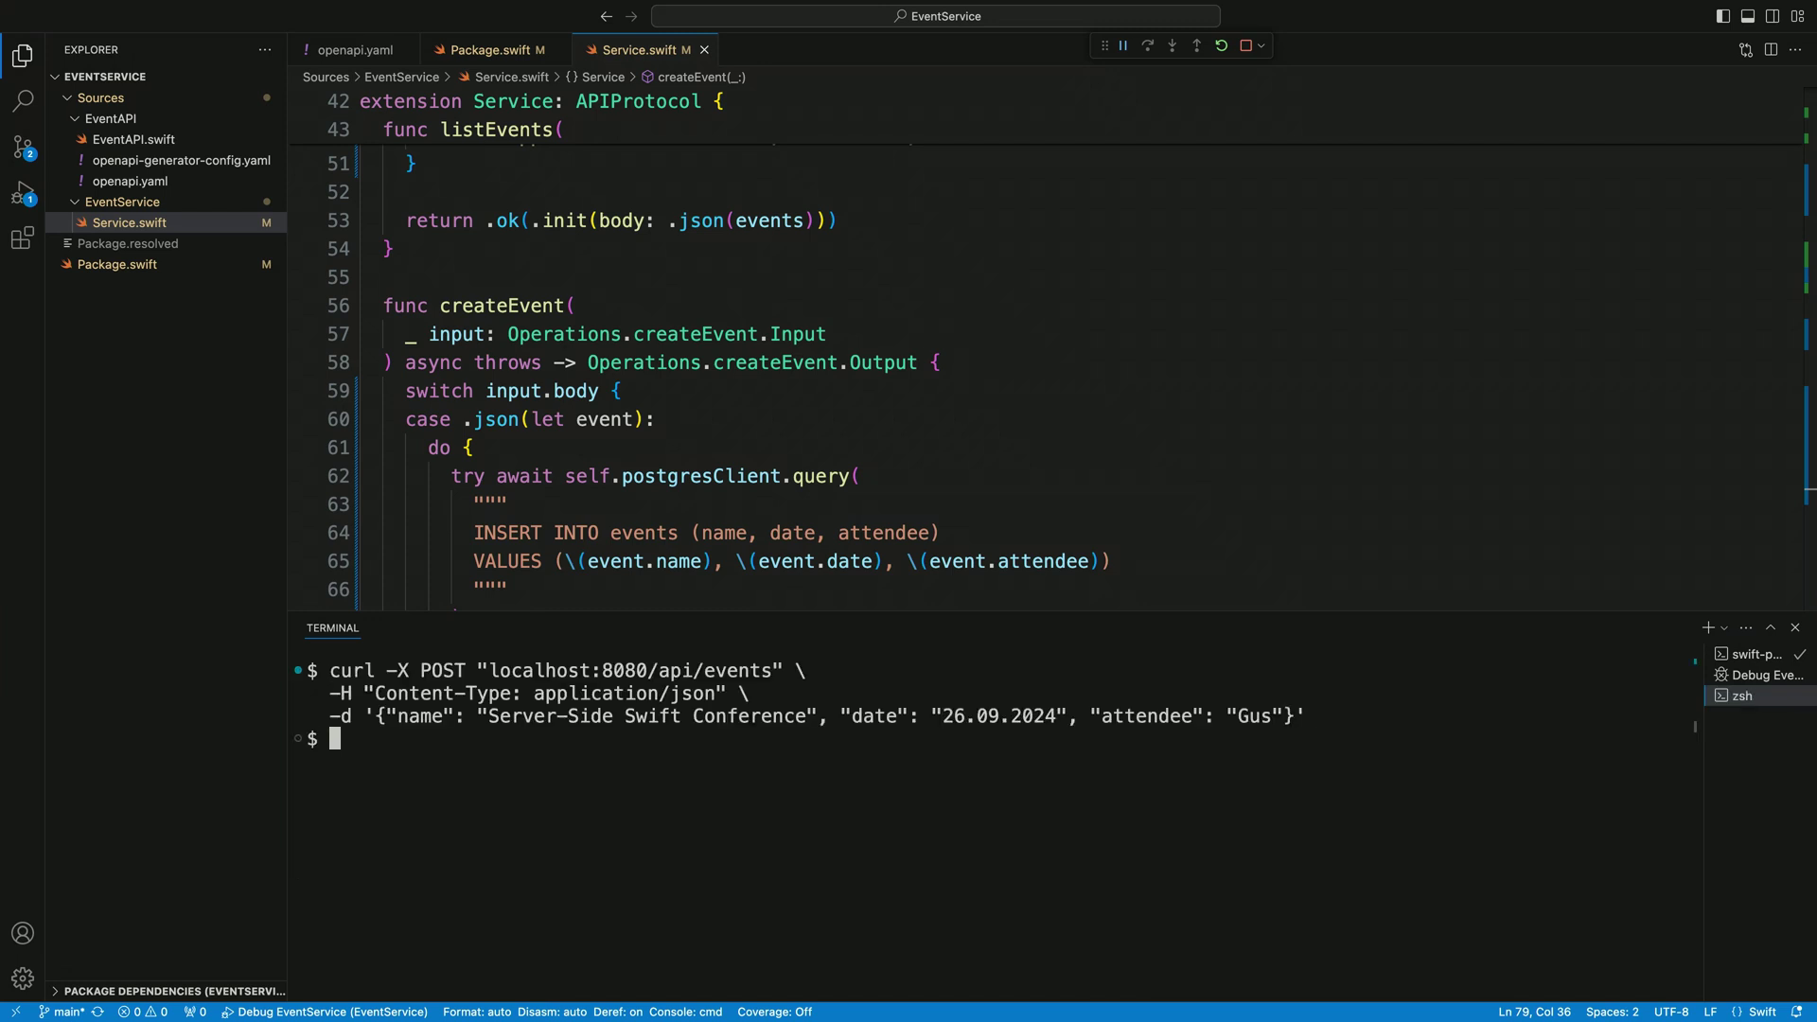